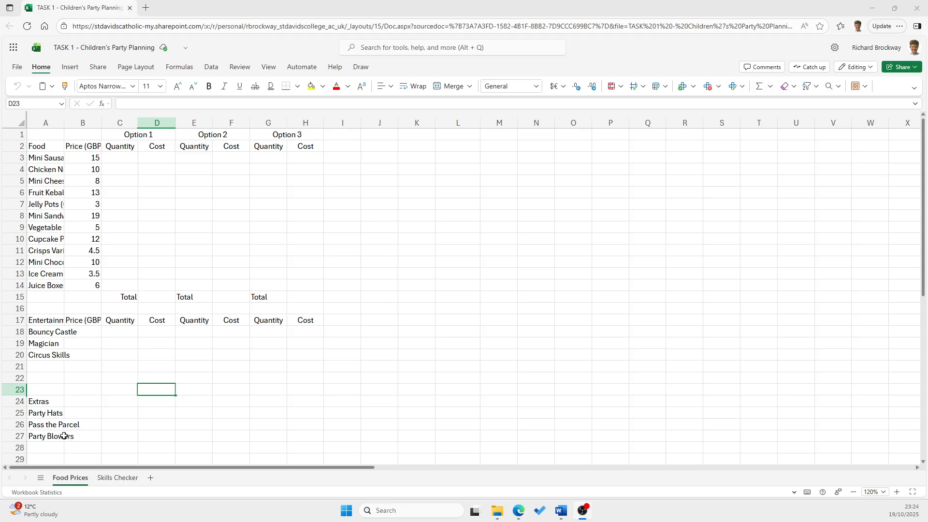
Examine the cut-off item names in column A of the Food Prices sheet
click(57, 425)
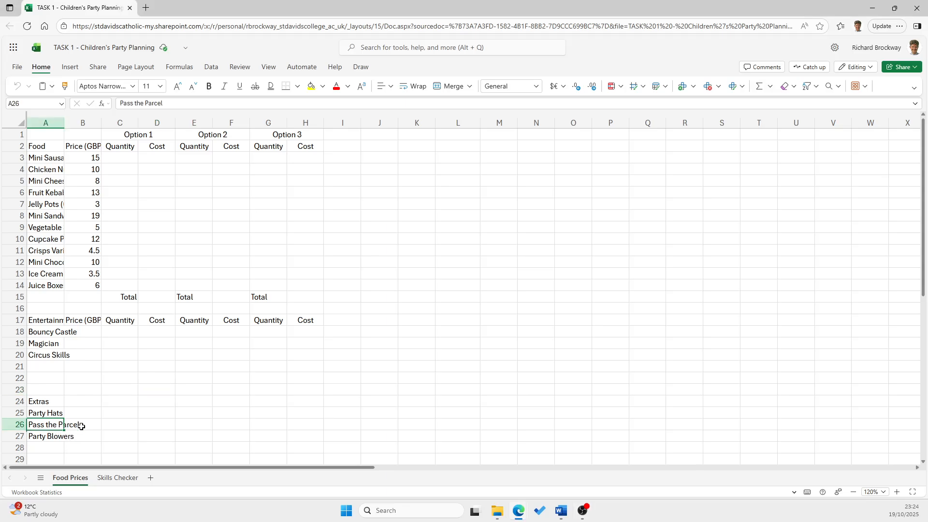
click(81, 426)
click(46, 423)
click(48, 262)
click(48, 239)
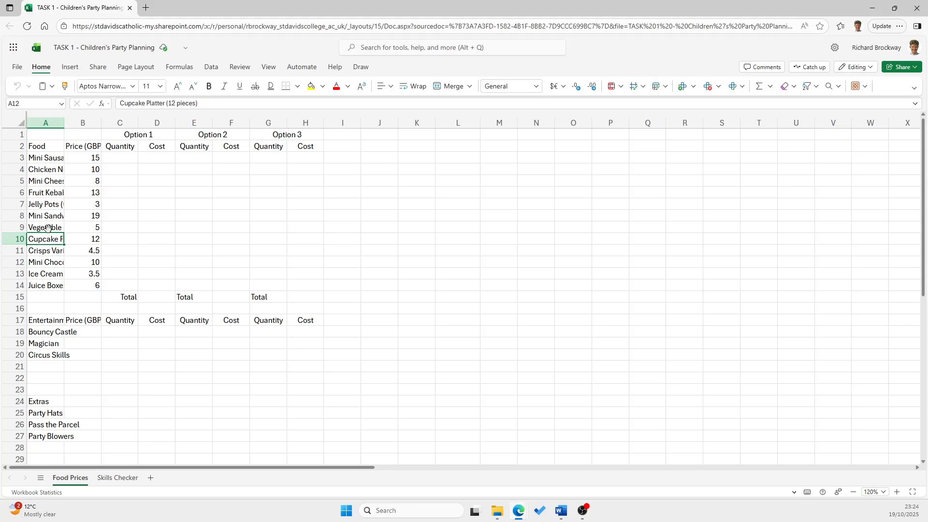
click(47, 227)
click(48, 216)
click(50, 205)
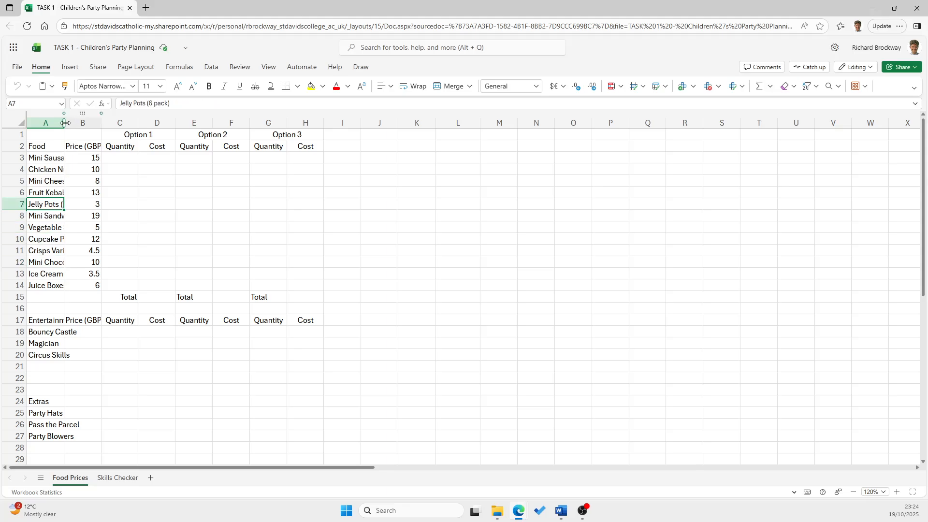
Widen columns A and B to fit the full item names and the Price (GBP) heading
drag(64, 124, 74, 123)
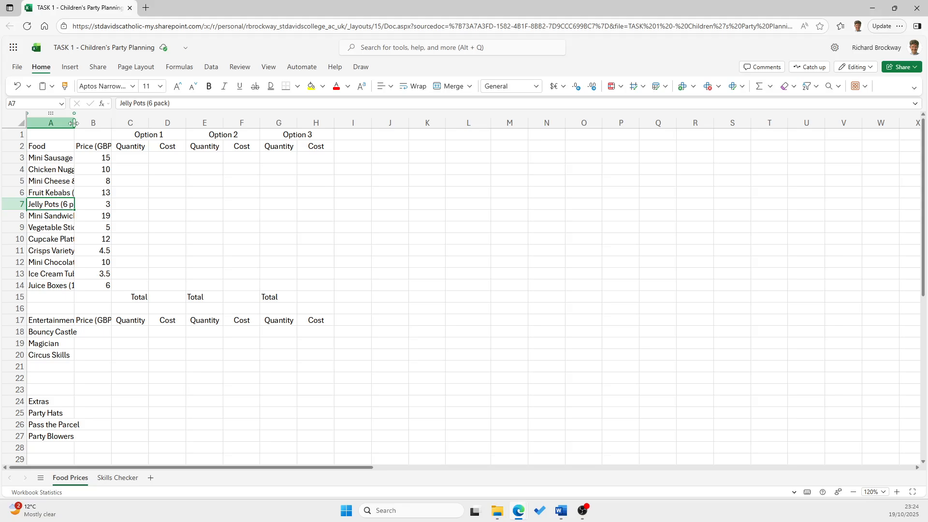
double_click(74, 124)
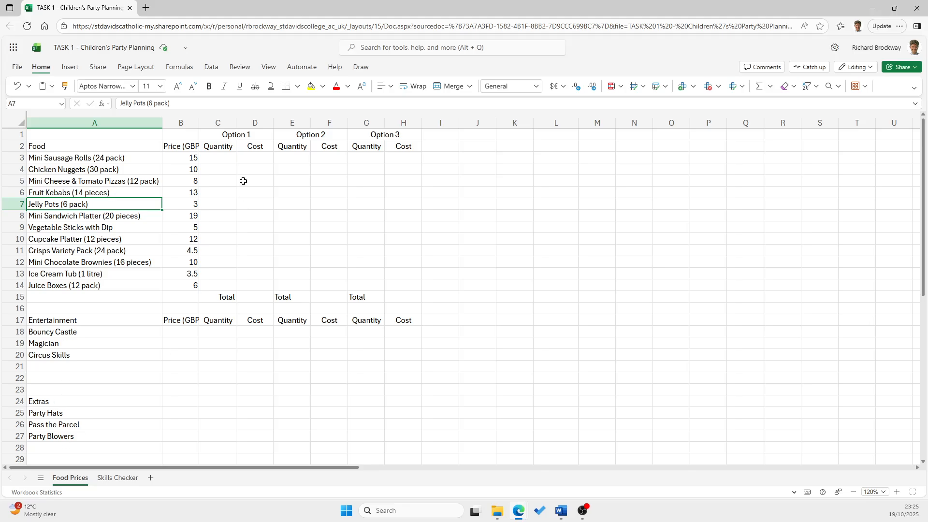
double_click(198, 123)
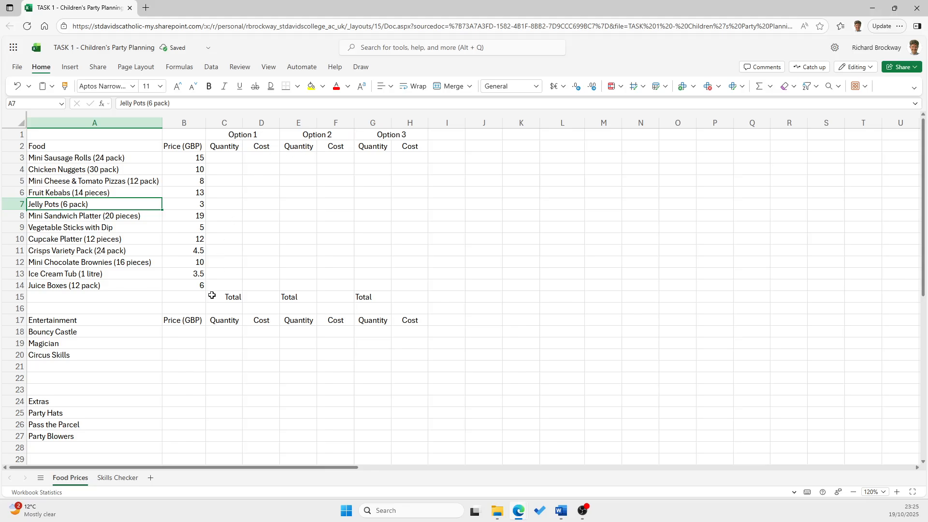
click(191, 147)
click(224, 146)
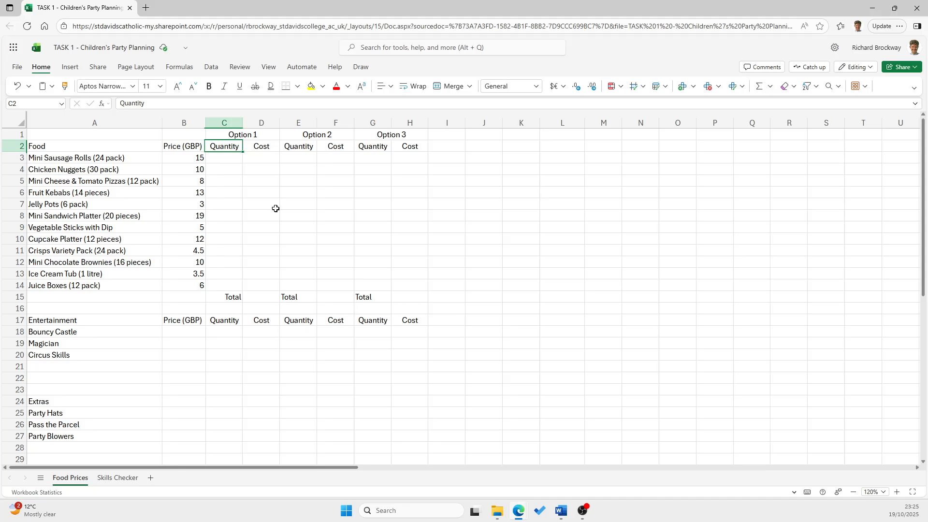
click(234, 134)
click(312, 133)
click(376, 133)
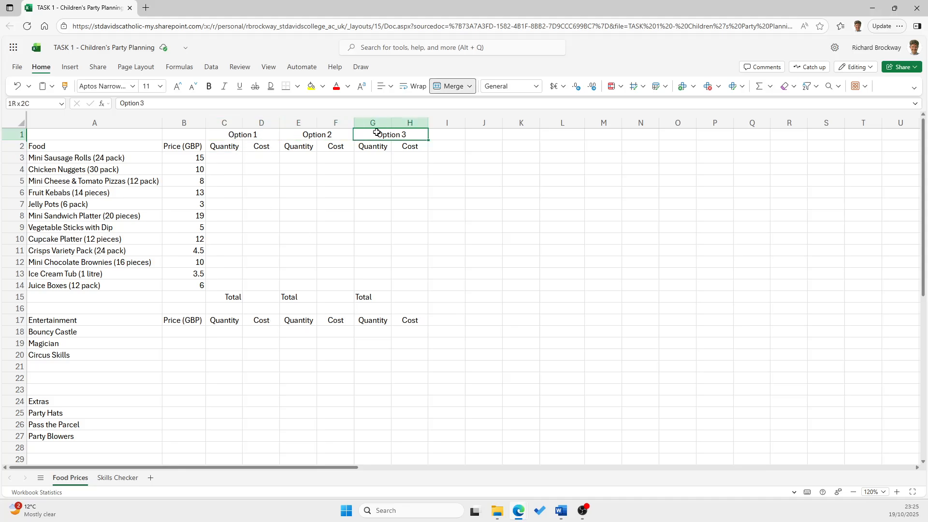
Copy the Option 1, Option 2 and Option 3 headings from row 1 into row 16 above the Entertainment headings, starting at C16
click(258, 132)
drag(258, 133, 372, 132)
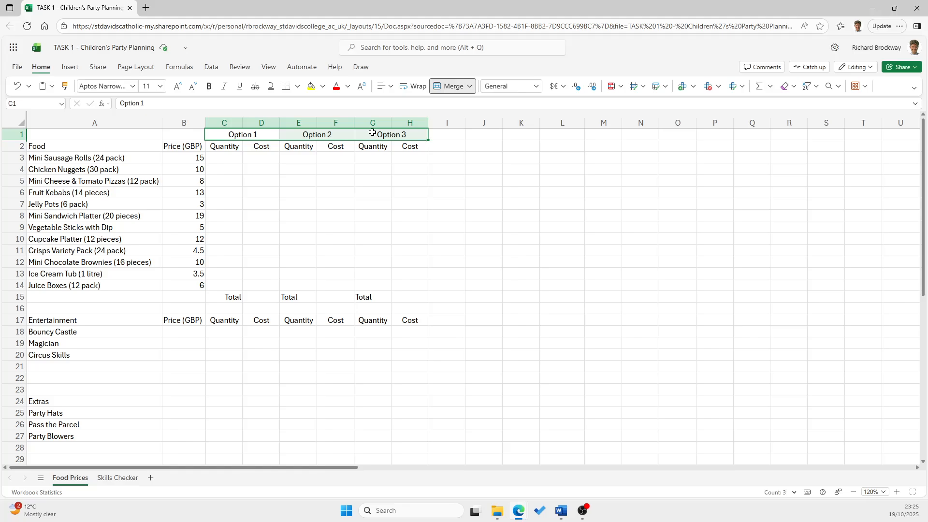
right_click(233, 140)
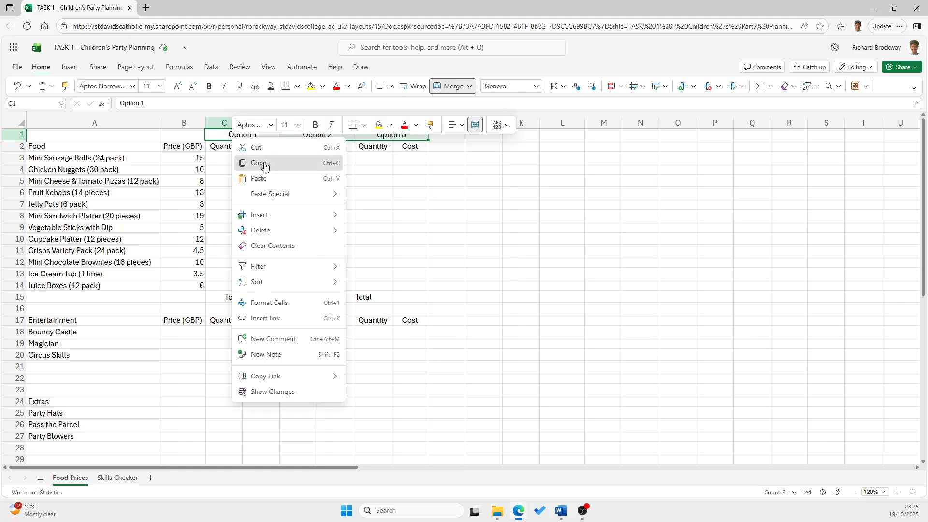
click(257, 163)
click(226, 308)
right_click(226, 309)
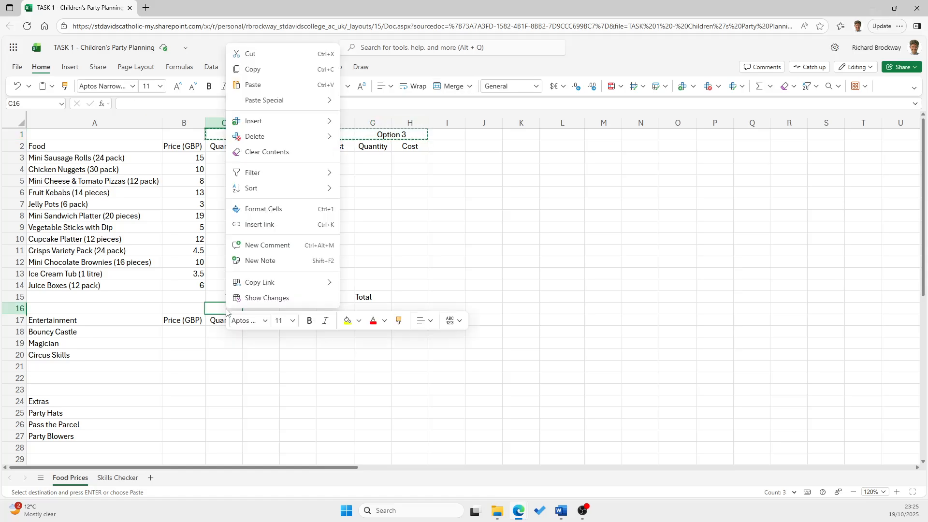
click(269, 85)
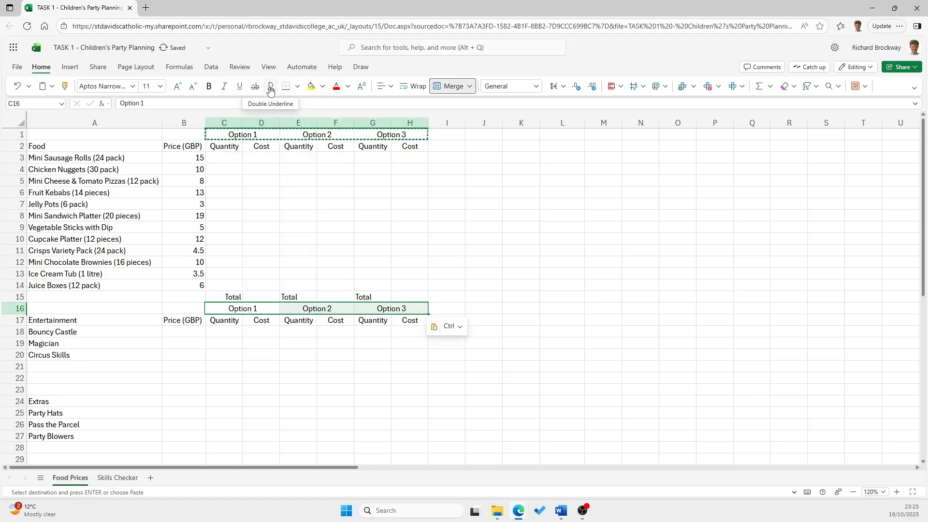
click(296, 332)
click(299, 308)
click(381, 319)
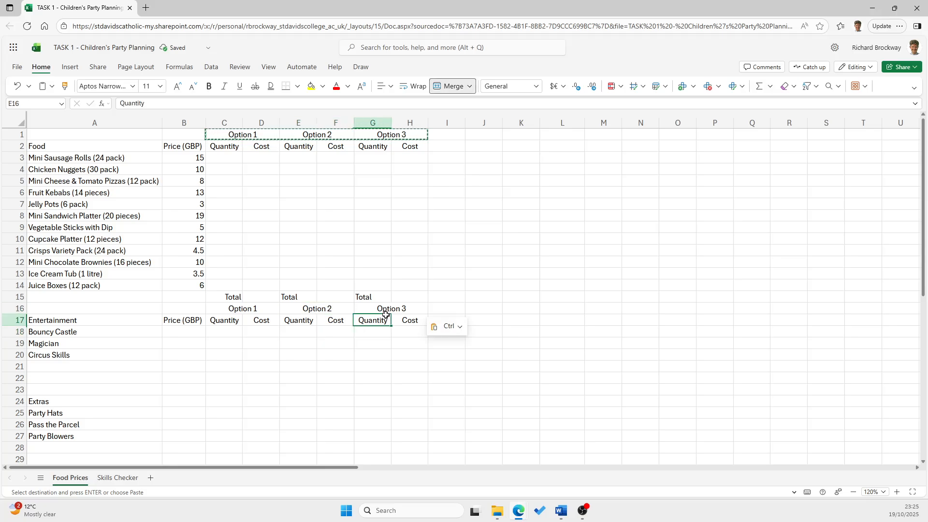
click(389, 308)
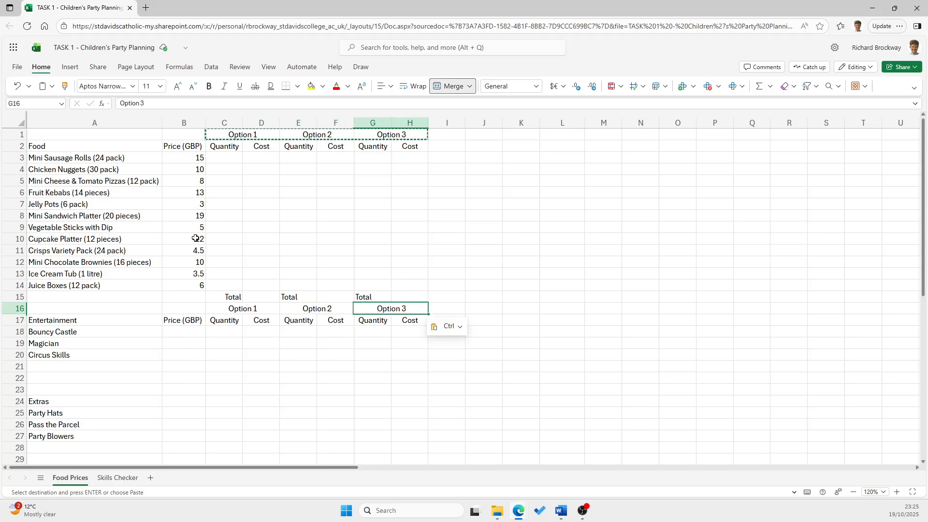
Copy the three Total labels from row 15 into row 21 below the Entertainment items, starting at C21
drag(223, 300, 382, 297)
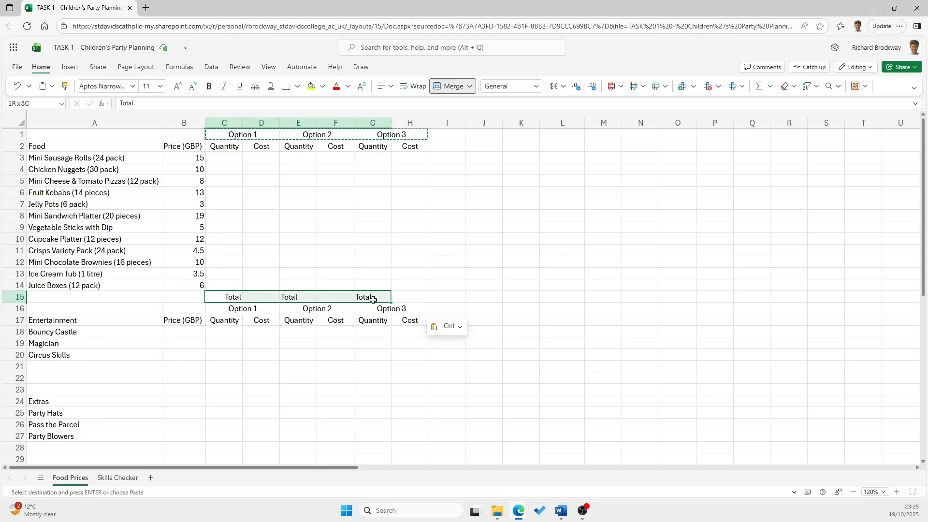
right_click(340, 299)
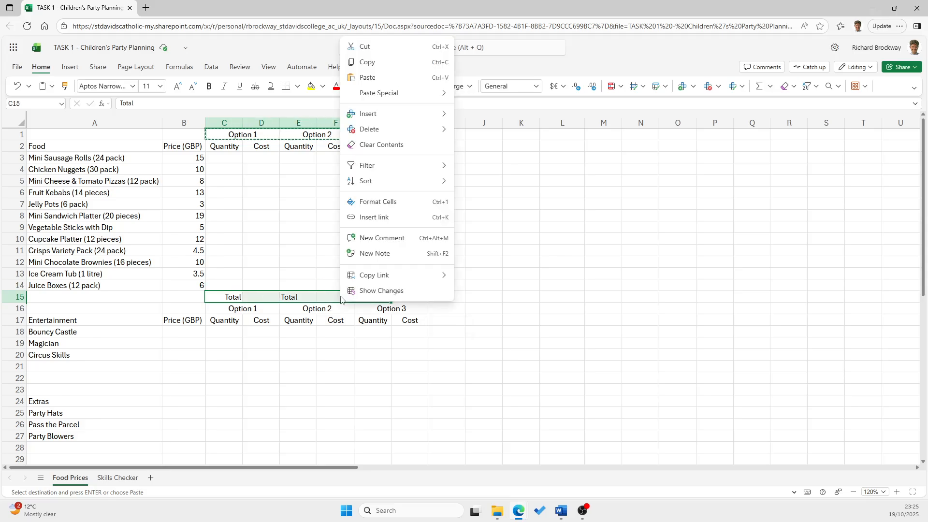
click(381, 62)
click(216, 367)
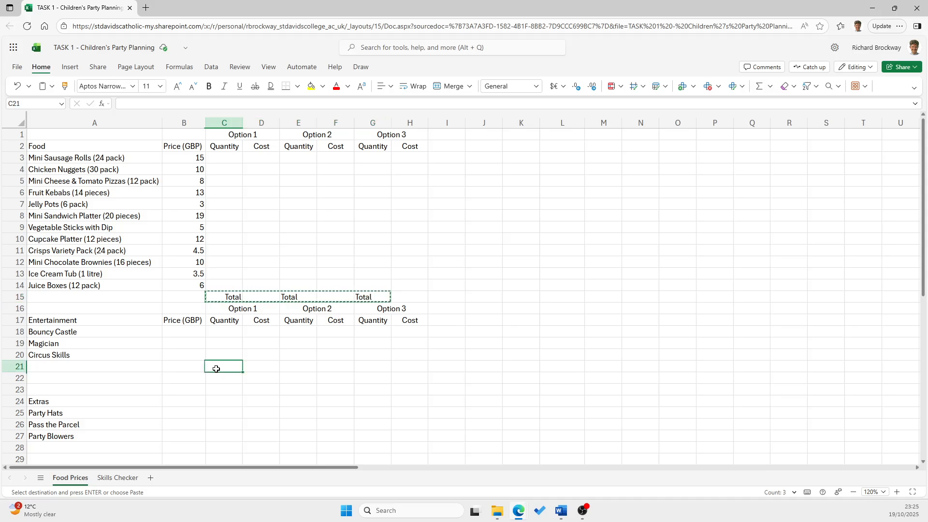
right_click(217, 367)
click(244, 145)
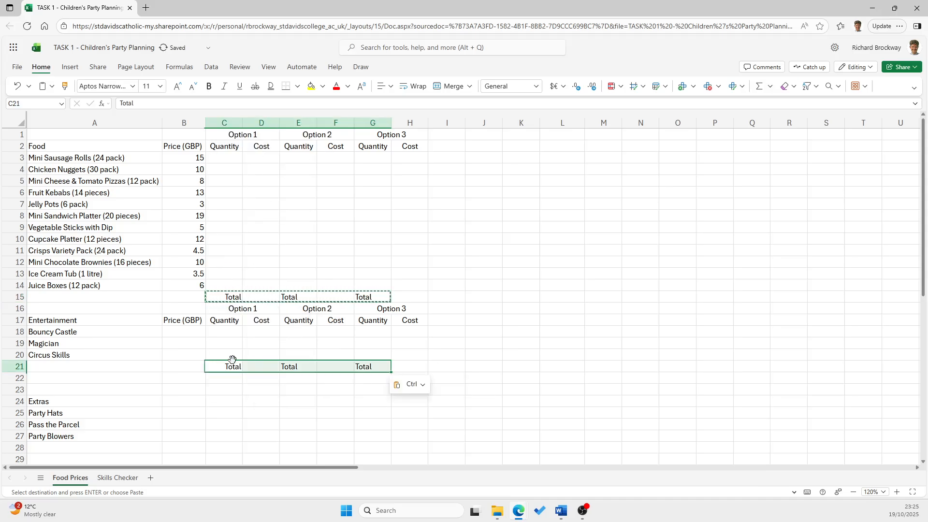
click(261, 367)
click(335, 369)
key(Right)
key(Right)
Enter the heading "Option 1" in C23, above the Extras row
click(228, 390)
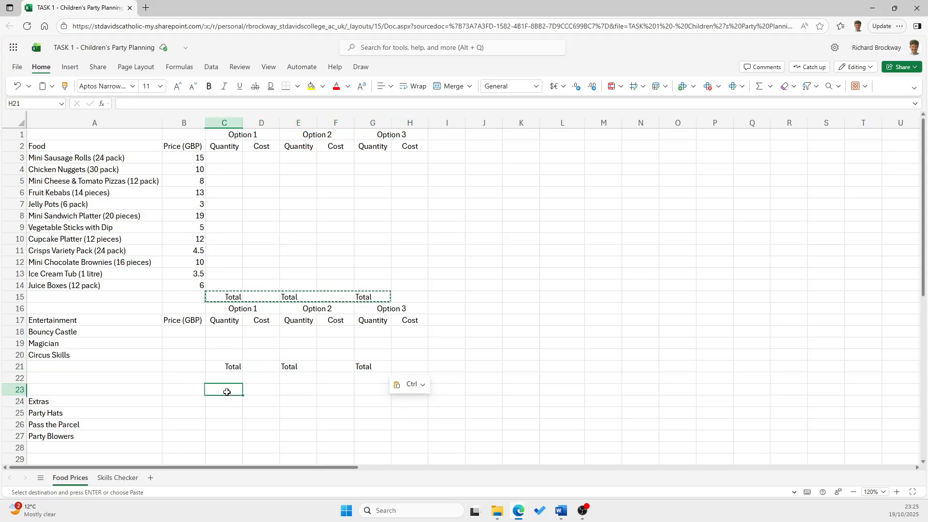
scroll(236, 401, down, 1)
click(50, 360)
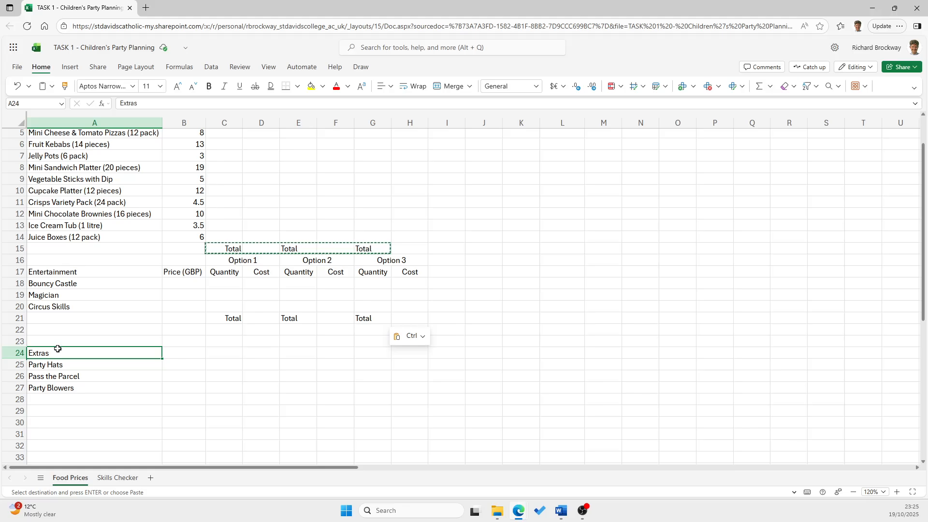
click(226, 349)
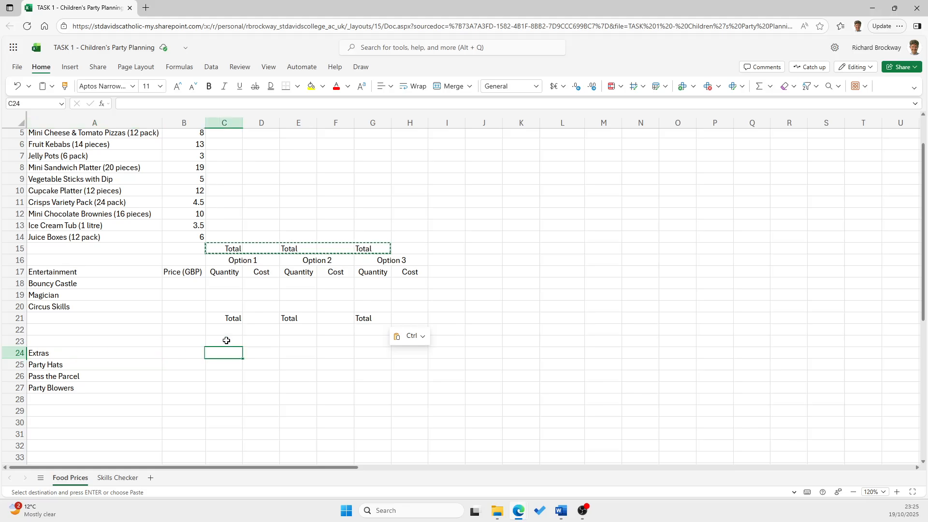
click(224, 340)
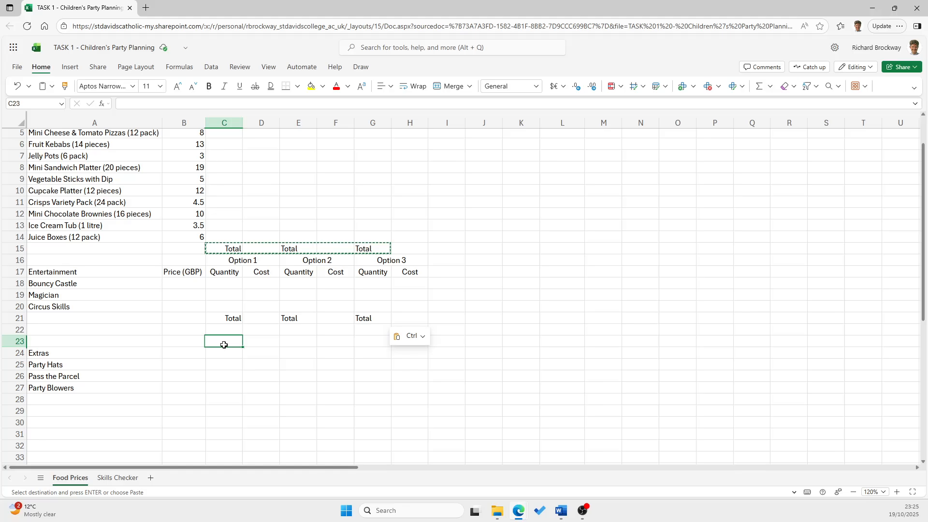
text(Option 1)
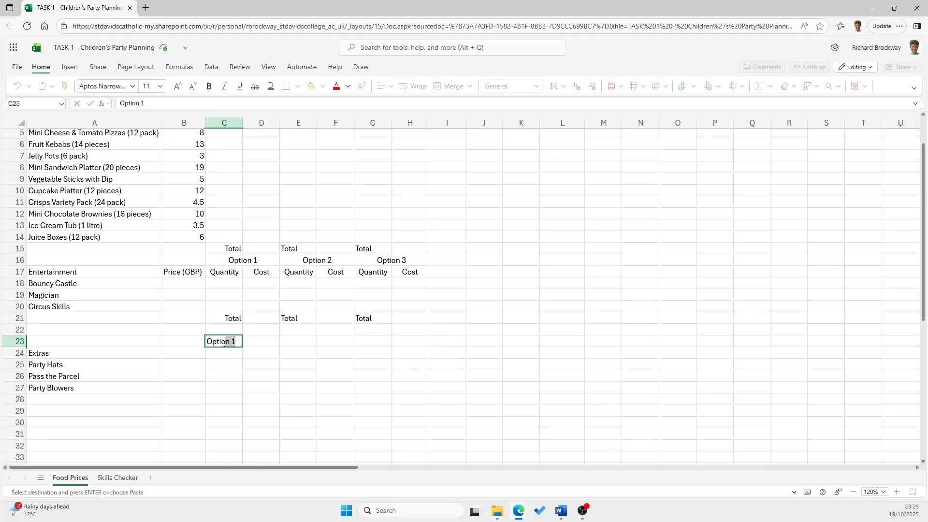
key(Tab)
Add the headings "Option 2" in E23 and "Option 3" in G23 above the Extras row
key(Right)
key(Up)
key(Up)
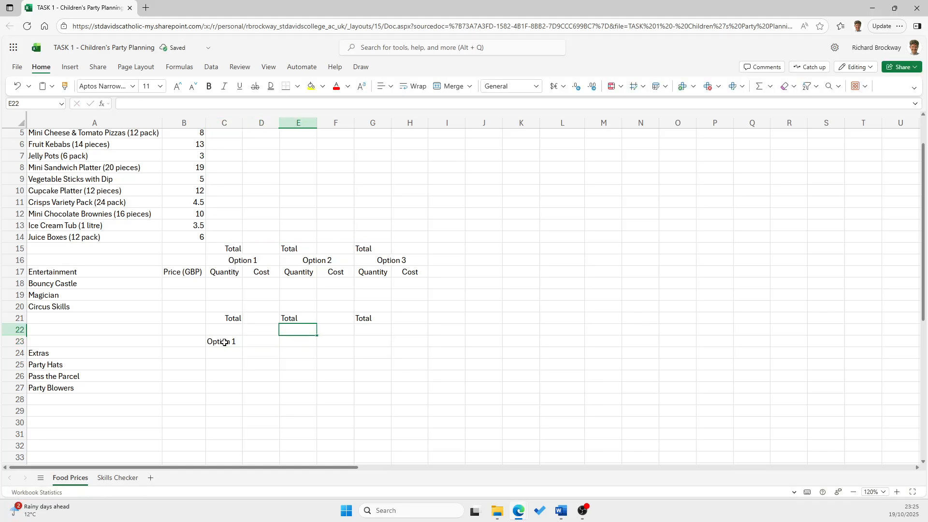
key(Down)
key(Down)
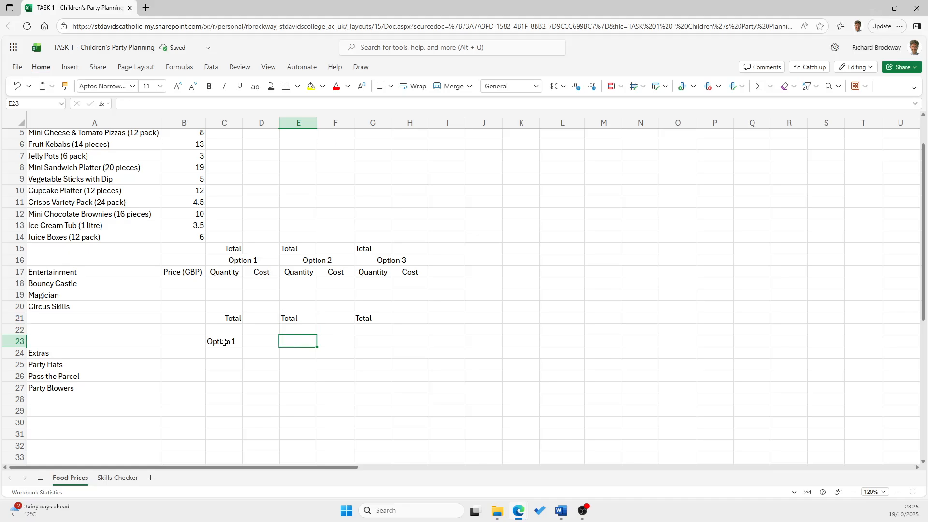
text(Ope)
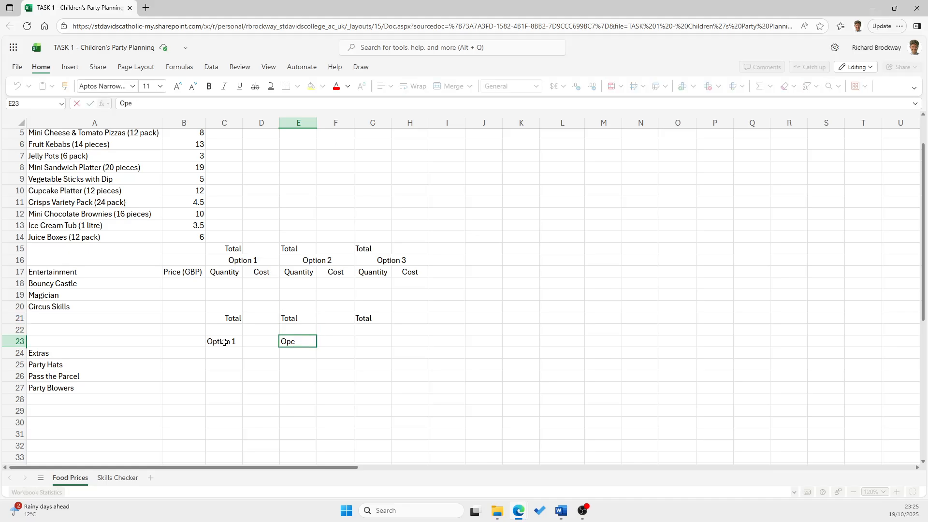
key(BackSpace)
text(tion)
key(Tab)
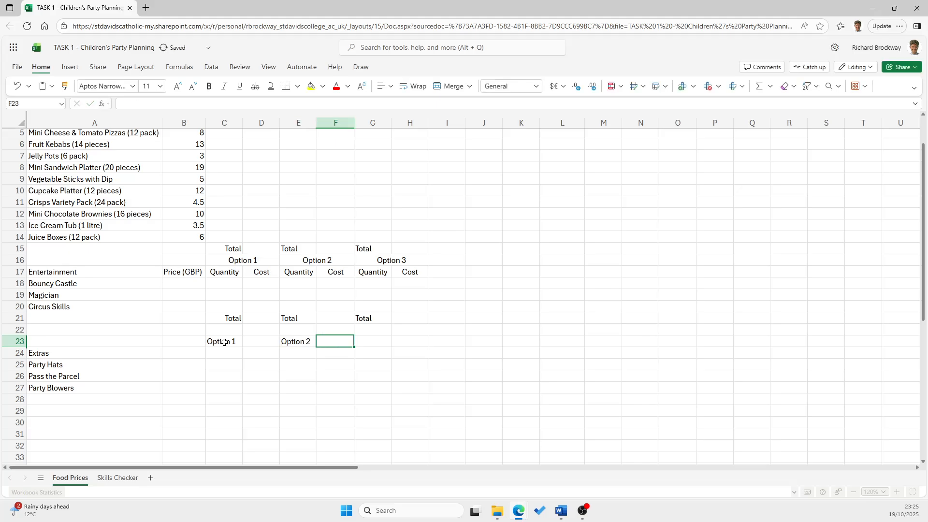
key(Tab)
text(Option)
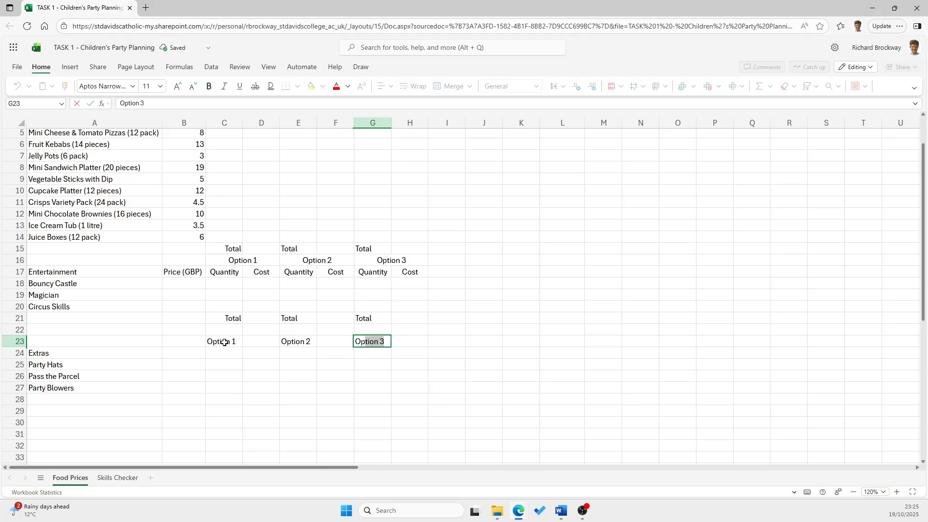
click(226, 377)
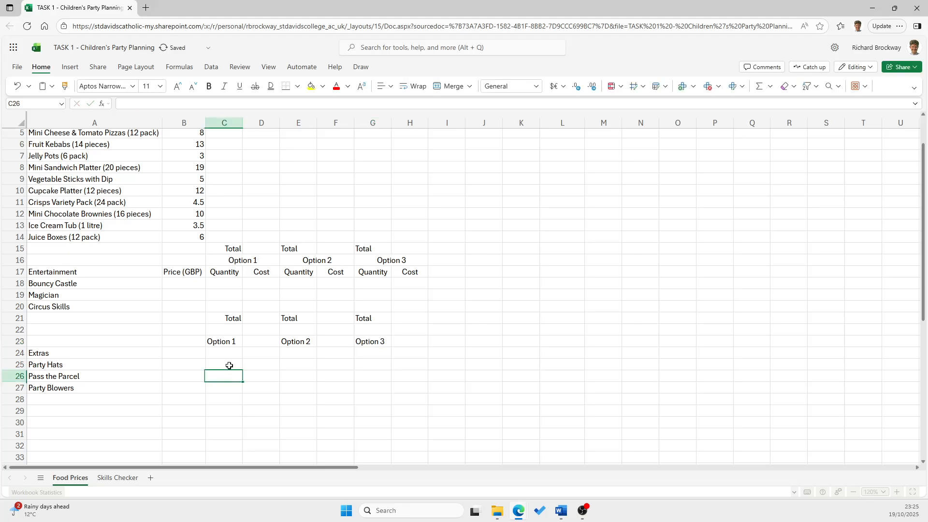
Merge and centre each of the three Option headings in row 23 across its two columns: C:D, E:F and G:H
click(249, 342)
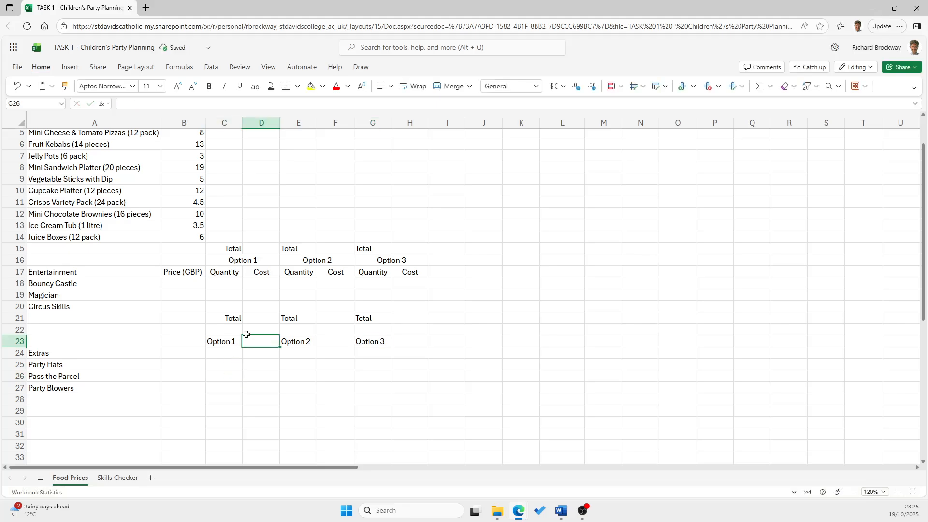
click(234, 260)
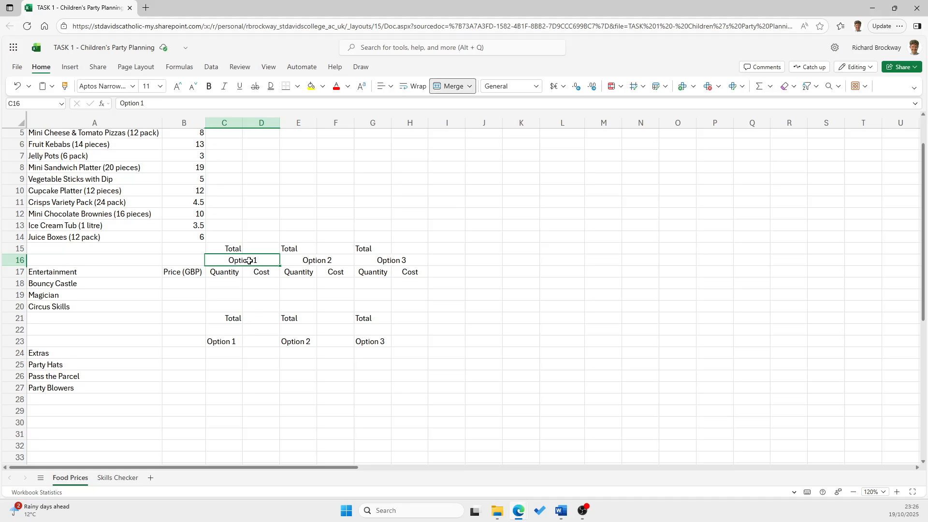
drag(232, 342, 255, 341)
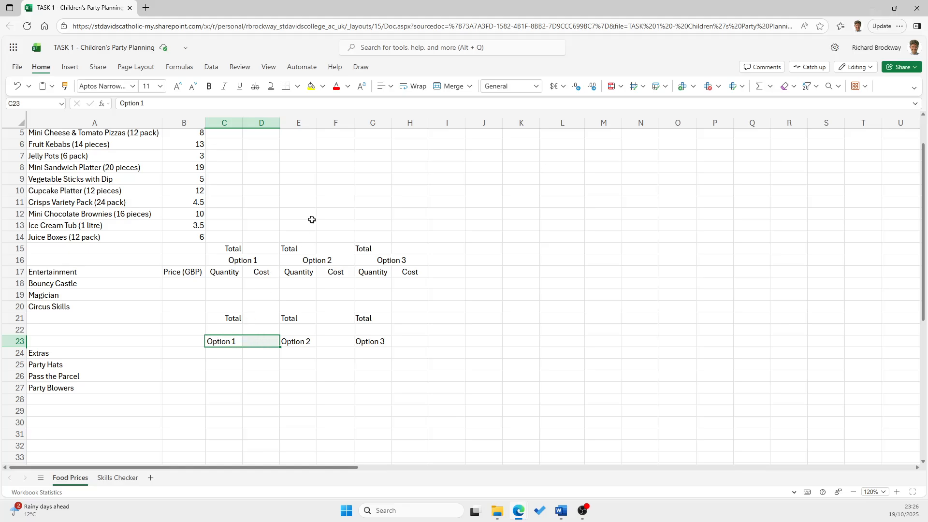
click(449, 86)
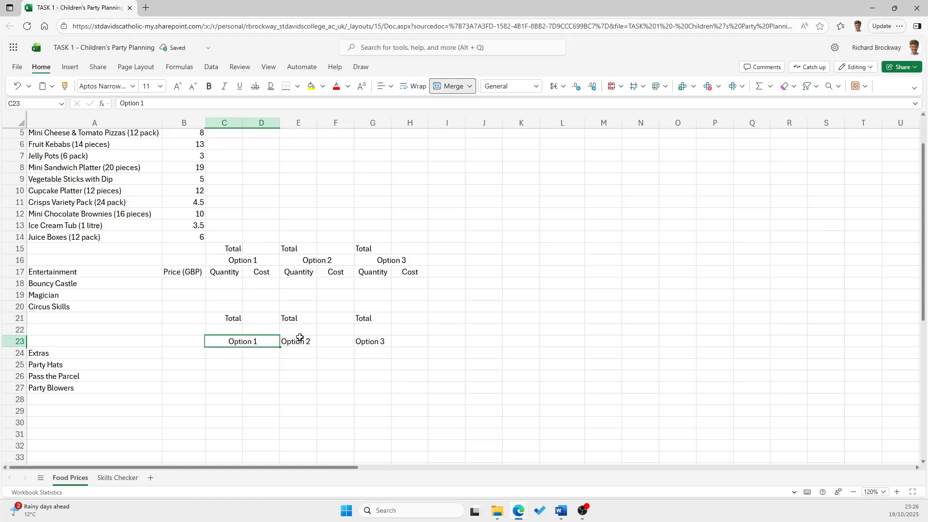
drag(298, 339, 410, 342)
click(449, 86)
click(450, 86)
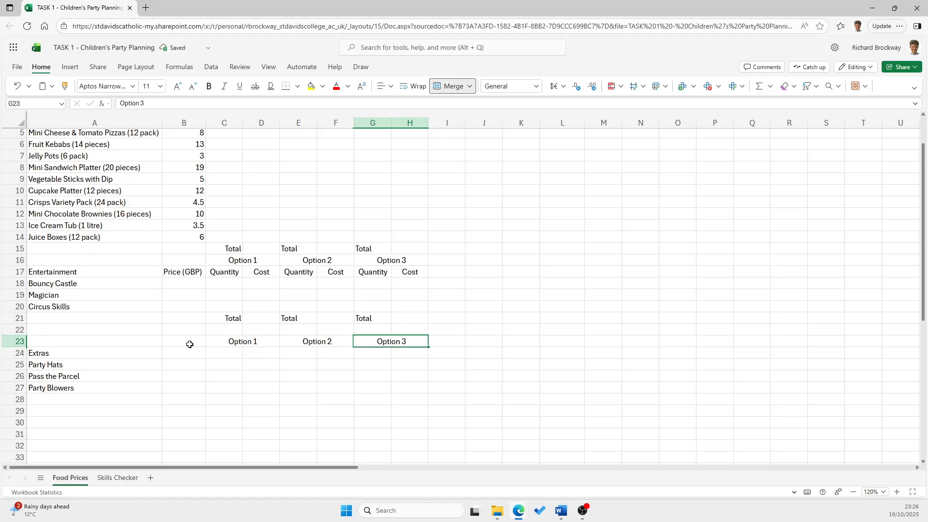
Copy the Price (GBP), Quantity and Cost headings from B17:H17 into the Extras row, starting at B24
click(221, 354)
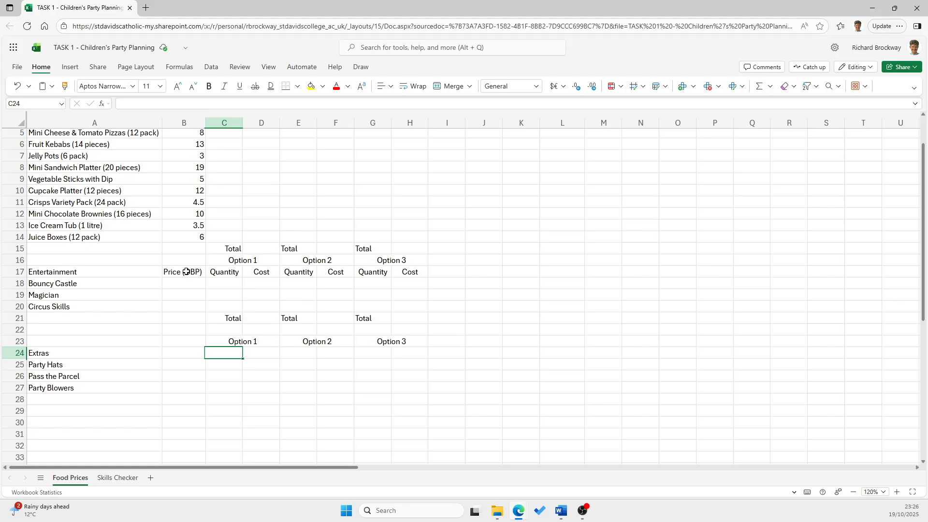
drag(186, 272, 411, 271)
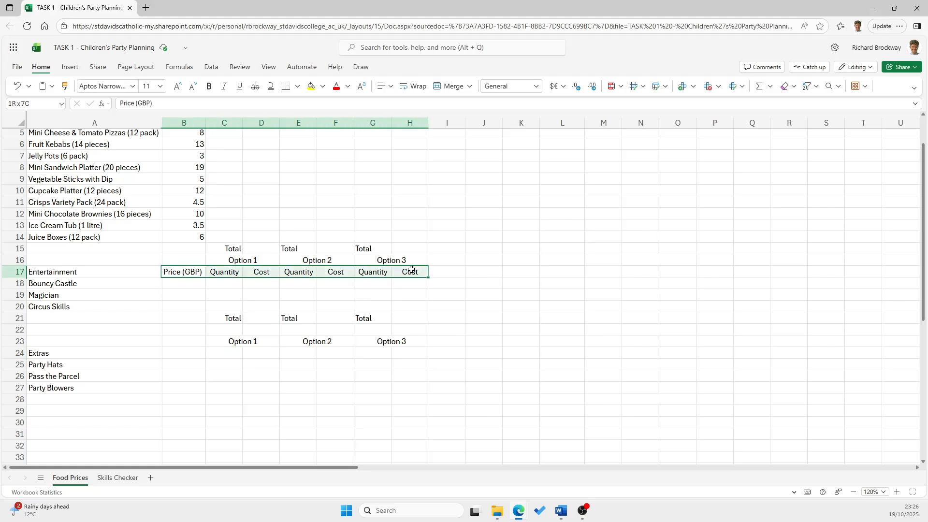
key(ctrl+c)
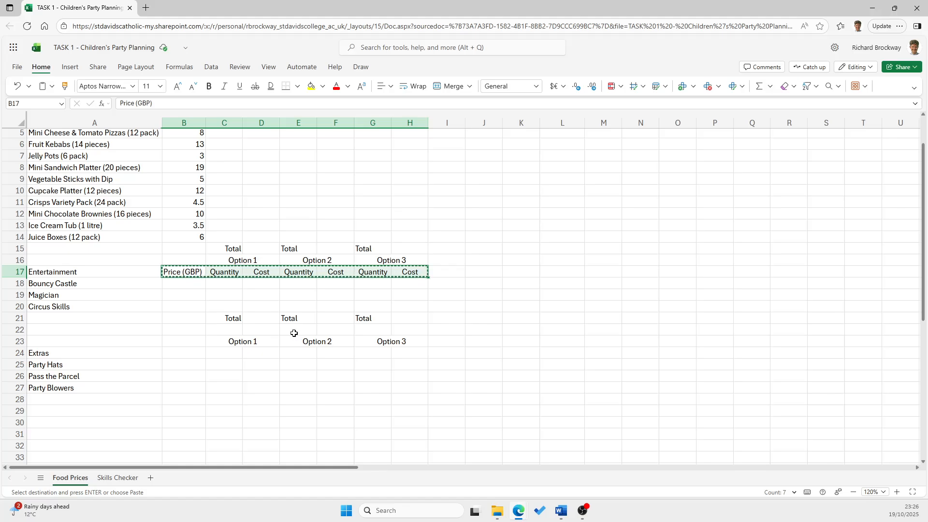
click(198, 353)
key(ctrl+v)
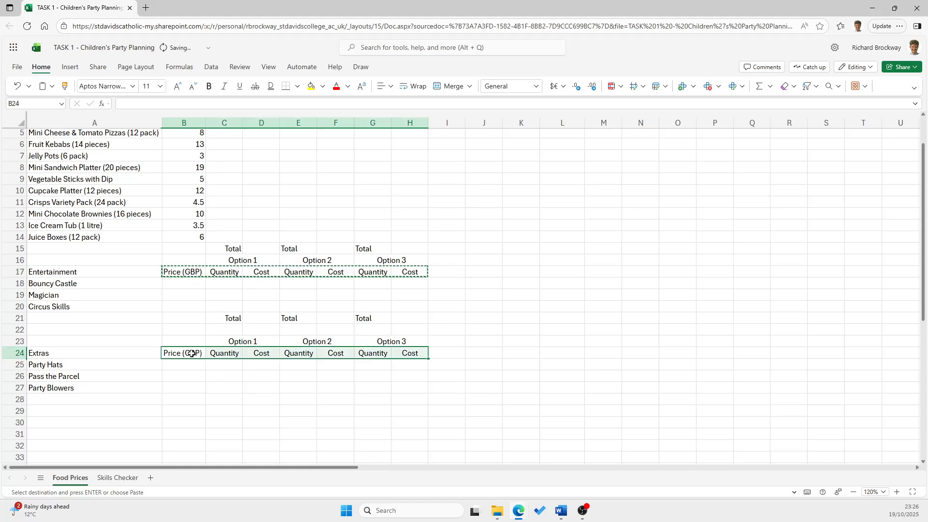
Copy the three Total labels from row 21 into row 28 below the Extras items, starting at C28
drag(227, 322, 382, 319)
key(ctrl+c)
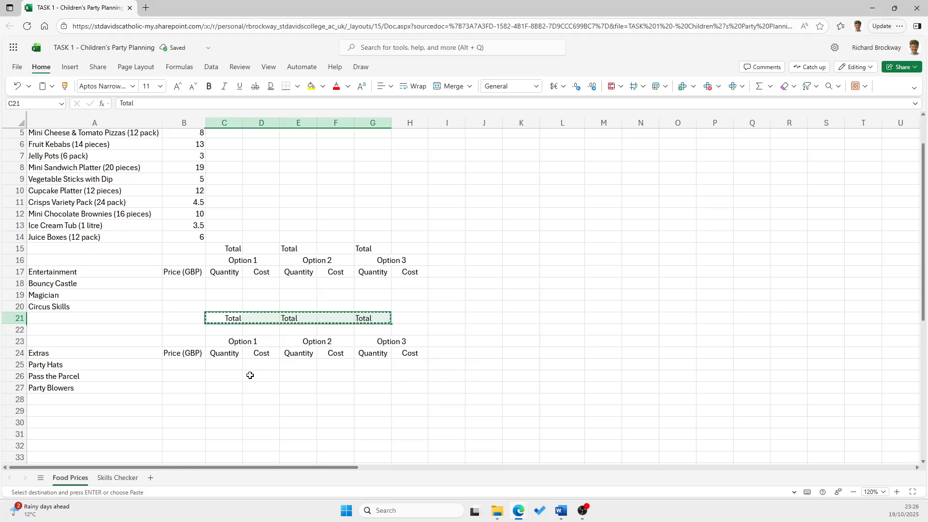
click(219, 399)
key(ctrl+v)
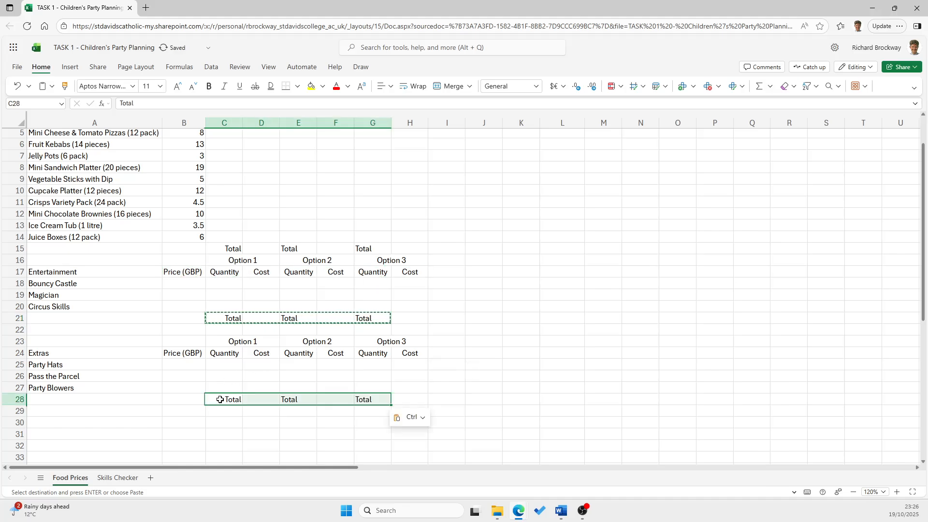
click(193, 225)
scroll(193, 225, up, 2)
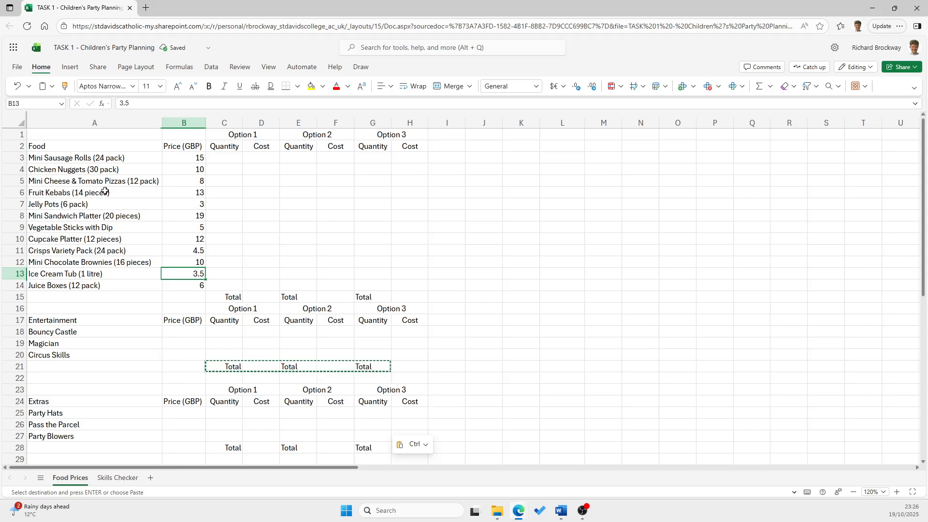
key(Escape)
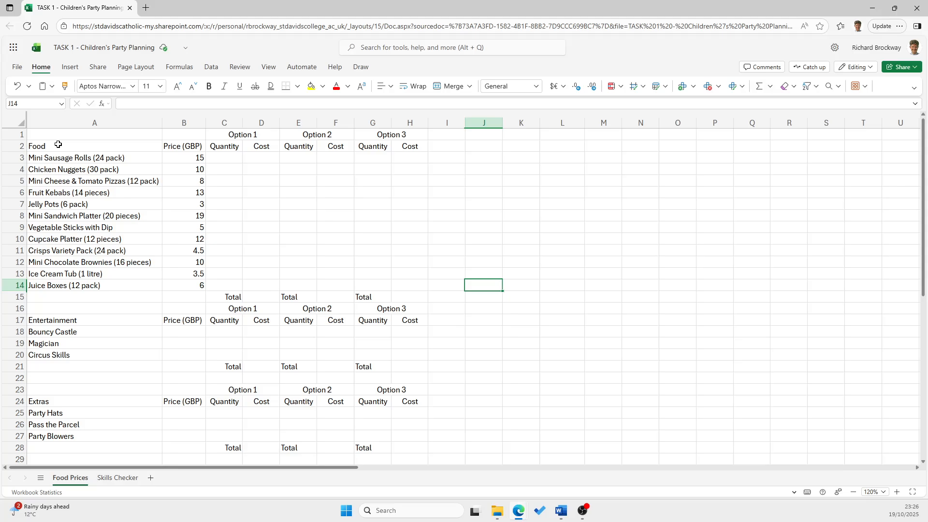
Apply all borders to the Food table in A2:H14
mouse_move(62, 136)
mouse_down()
mouse_move(62, 150)
mouse_move(398, 274)
mouse_move(408, 289)
mouse_up()
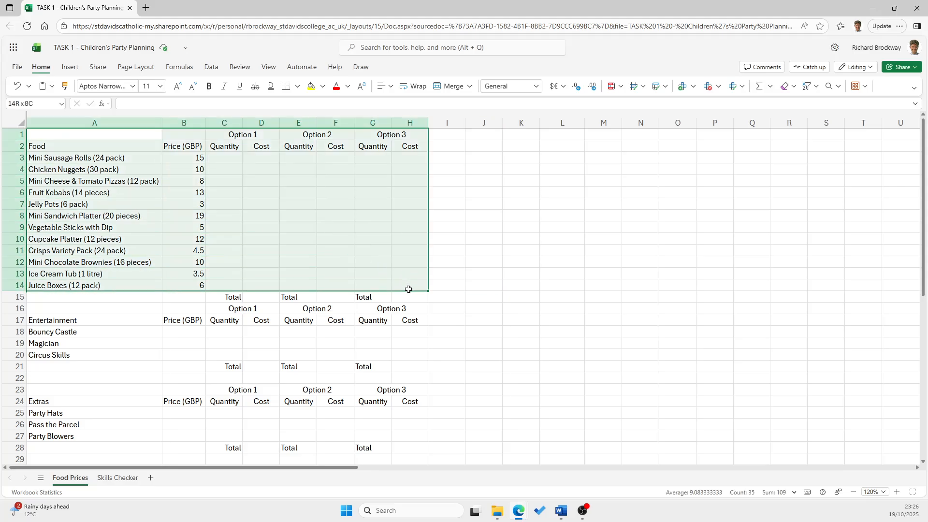
drag(408, 289, 410, 297)
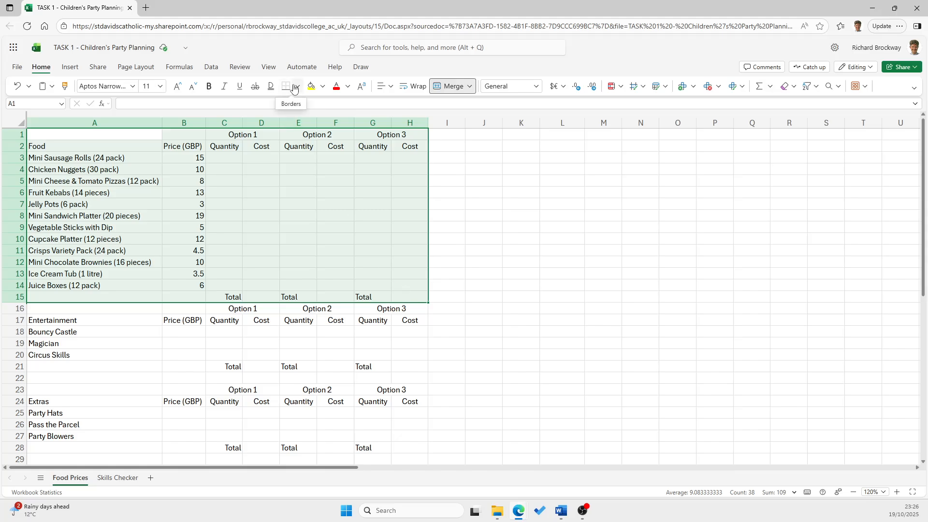
drag(48, 147, 400, 286)
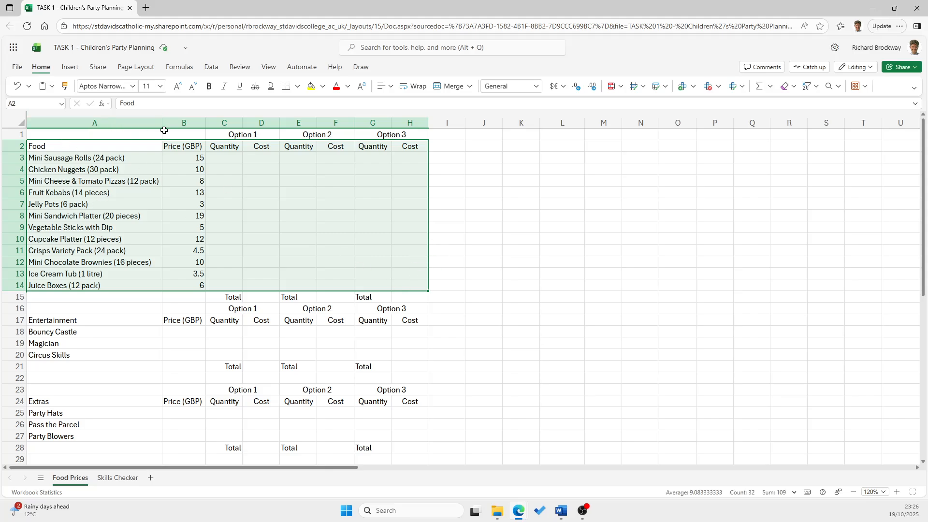
click(297, 86)
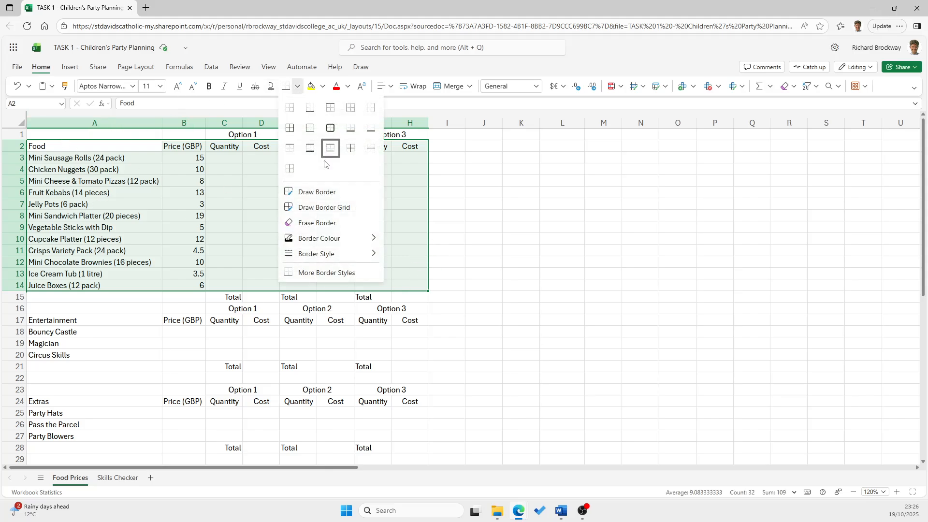
click(290, 128)
Apply all borders to the Food section's Option headings in C1:H1 and its Total row in C15:H15
drag(242, 136, 408, 135)
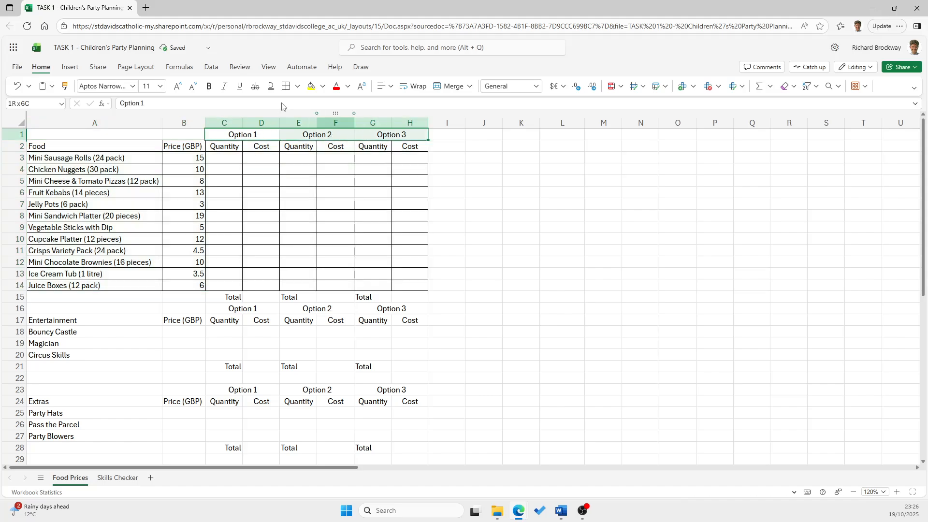
drag(220, 297, 410, 297)
click(287, 87)
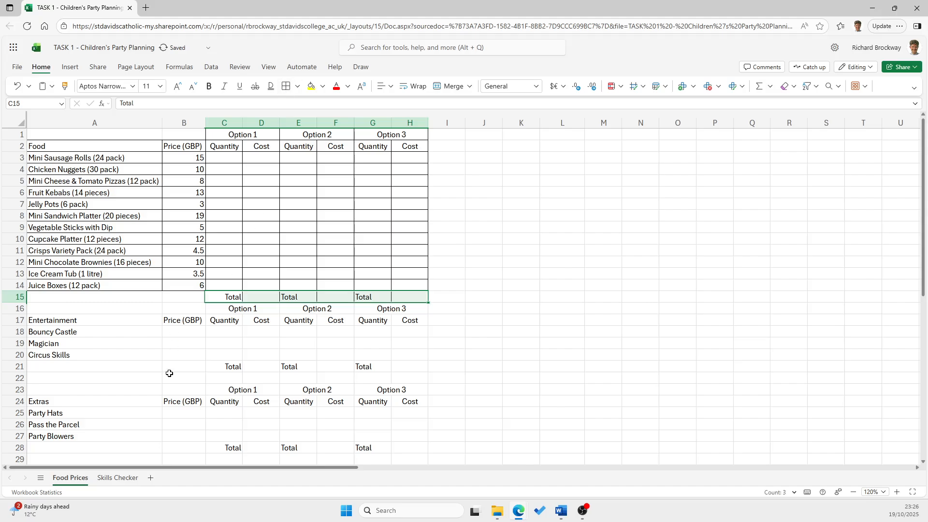
click(181, 378)
drag(102, 297, 183, 296)
click(98, 137)
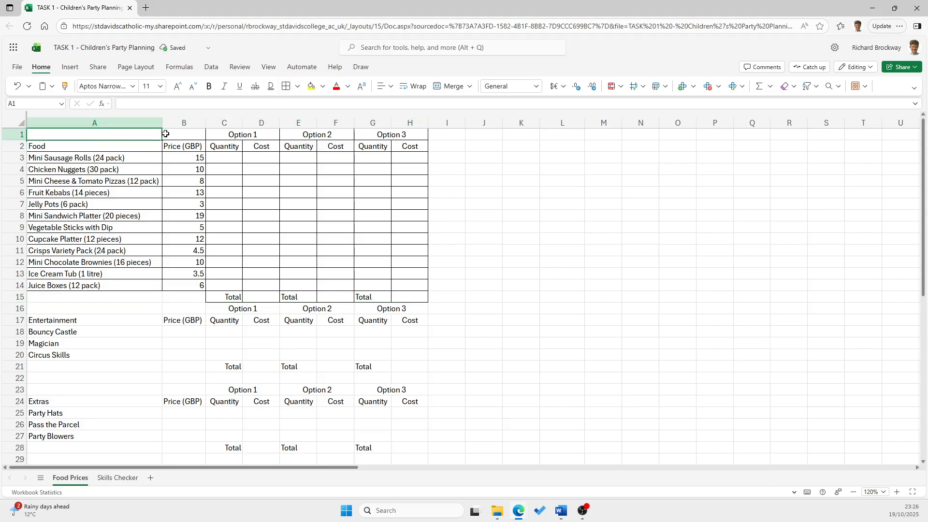
click(193, 134)
click(241, 346)
Move the Entertainment and Extras blocks down one row, leaving row 16 blank below the Food totals
click(240, 309)
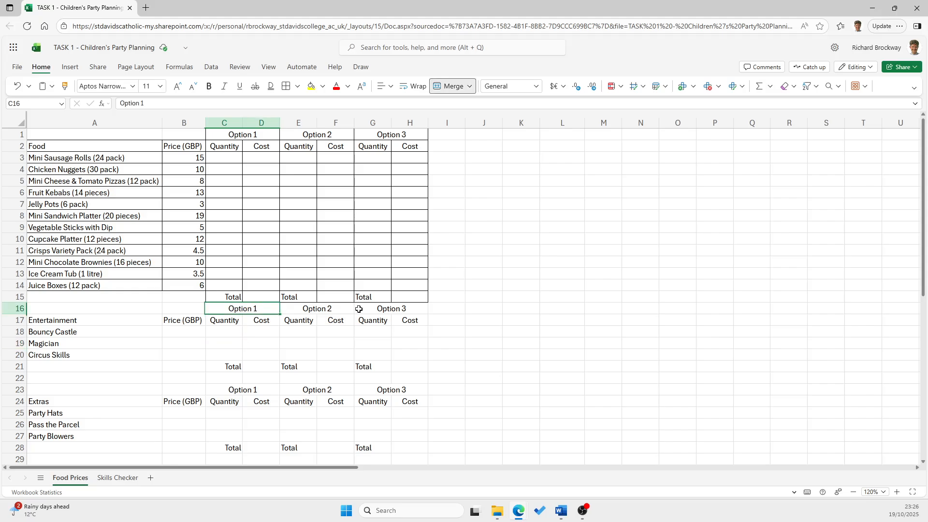
click(371, 309)
scroll(340, 248, down, 3)
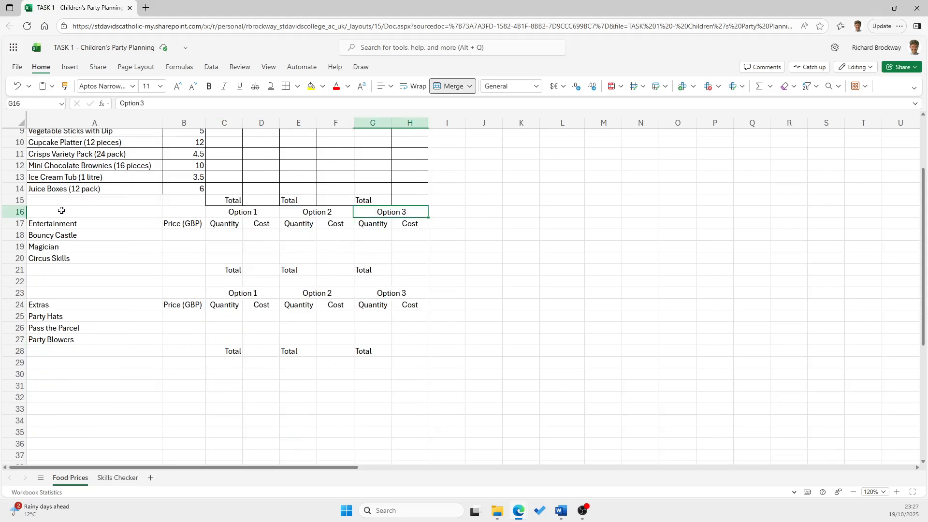
drag(62, 211, 403, 368)
click(302, 235)
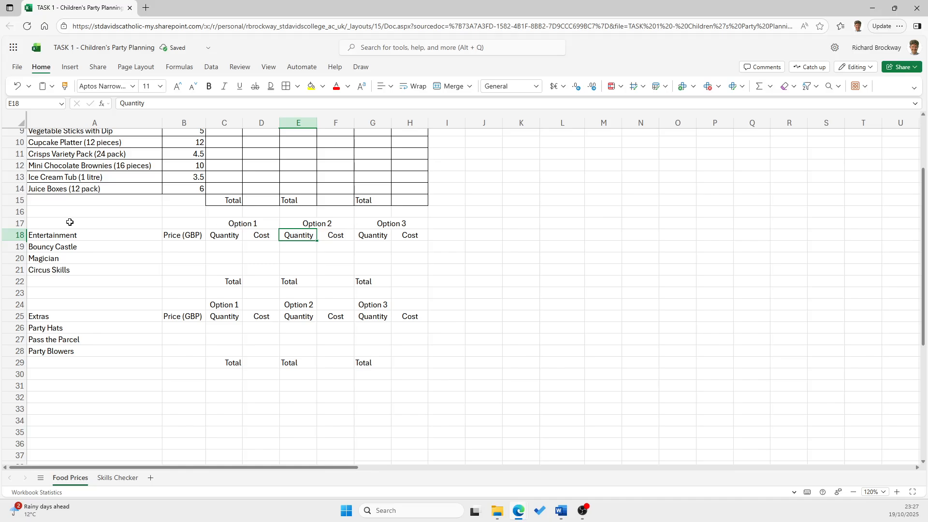
Apply all borders to the Entertainment table in A18:H21, its Option headings in C17:H17 and its Total row in C22:H22
drag(68, 233, 413, 271)
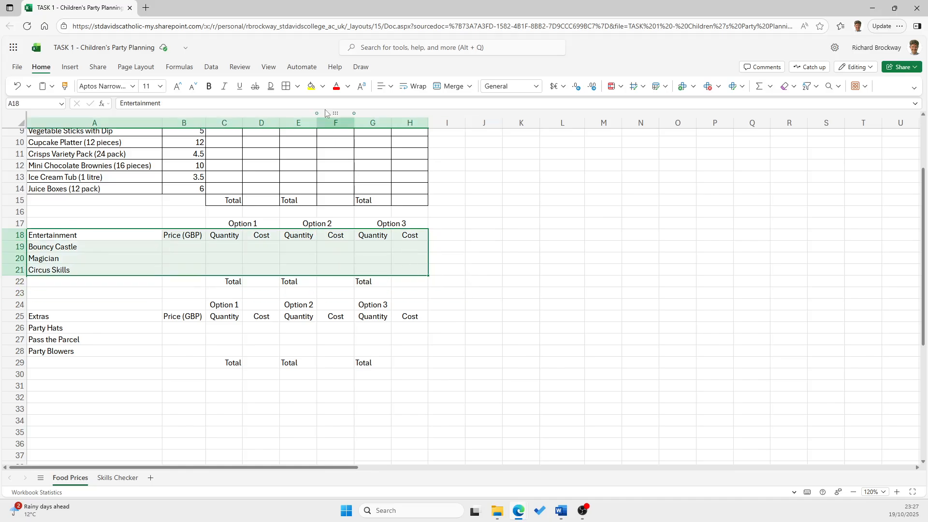
drag(230, 223, 411, 223)
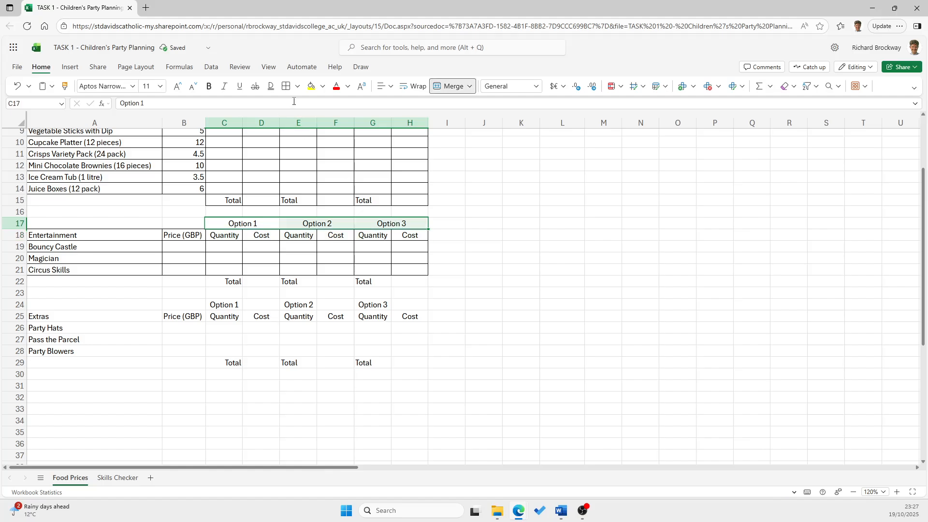
drag(226, 281, 411, 281)
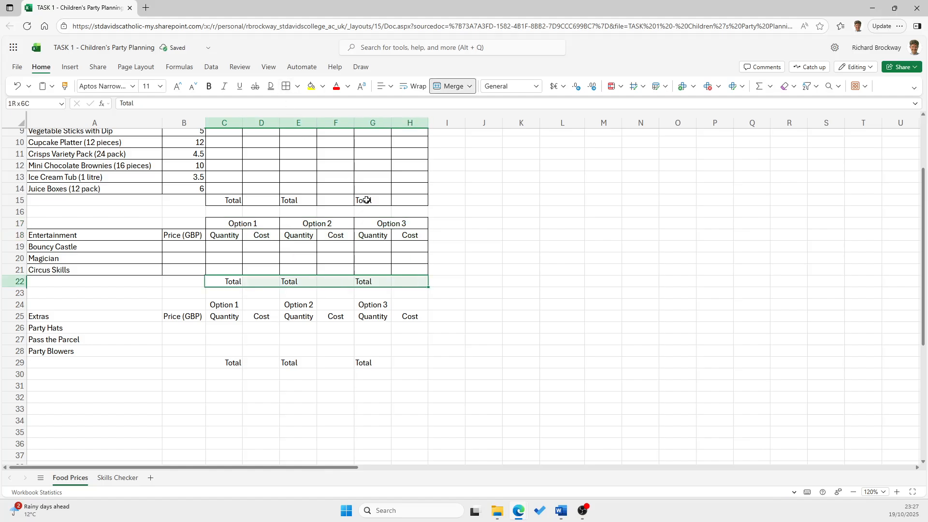
Apply all borders to the Extras table in A25:H28, its Option headings in C24:H24 and its Total row in C29:H29
drag(56, 314, 396, 349)
click(286, 86)
drag(217, 304, 415, 305)
click(286, 87)
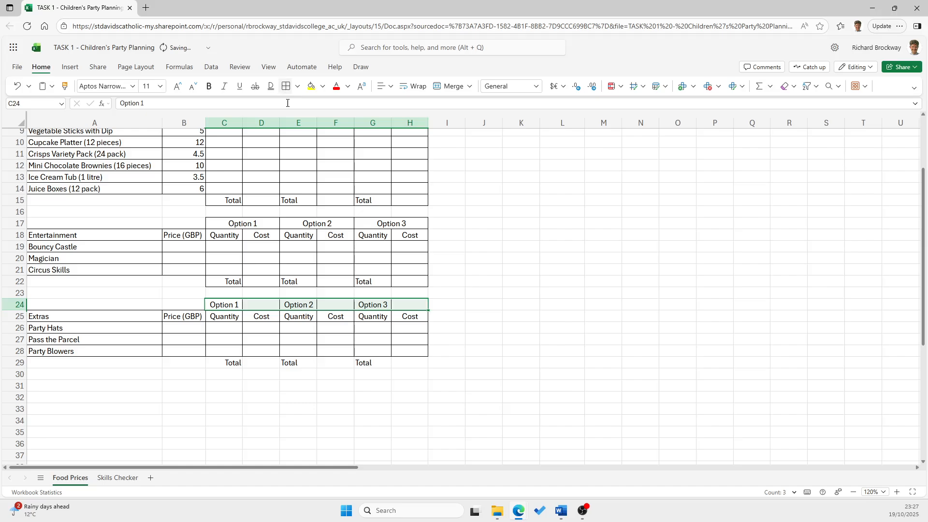
drag(225, 362, 400, 359)
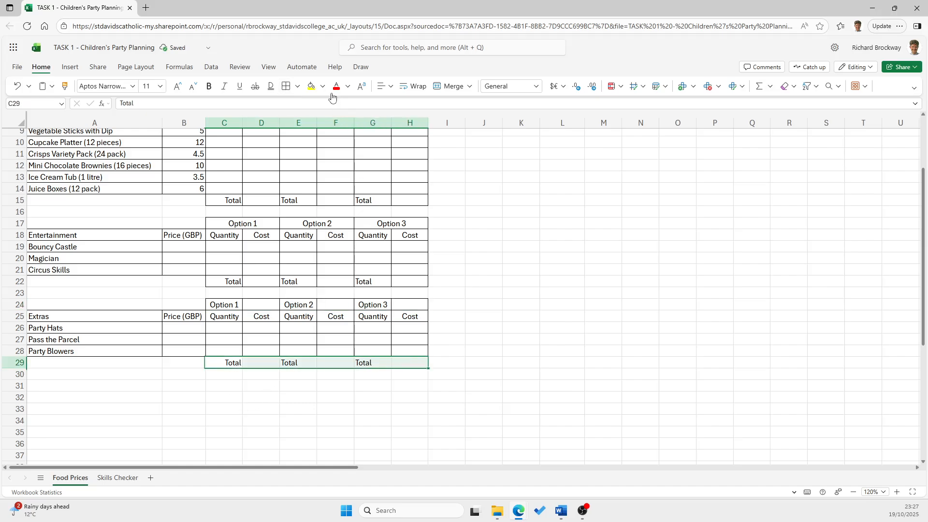
click(286, 86)
click(265, 362)
Merge and centre each Option heading above the Extras table in row 24 across C:D, E:F and G:H
drag(227, 306, 250, 304)
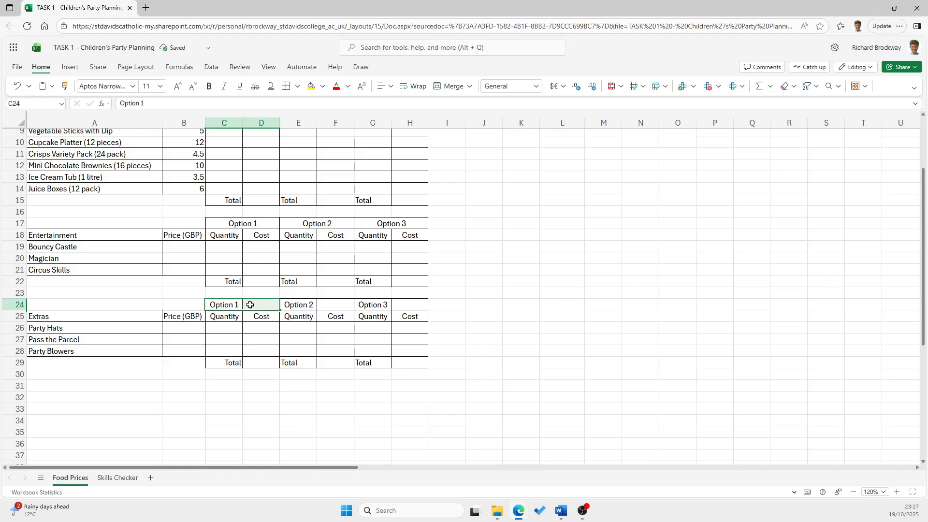
click(449, 87)
drag(308, 302, 410, 304)
click(449, 87)
click(449, 87)
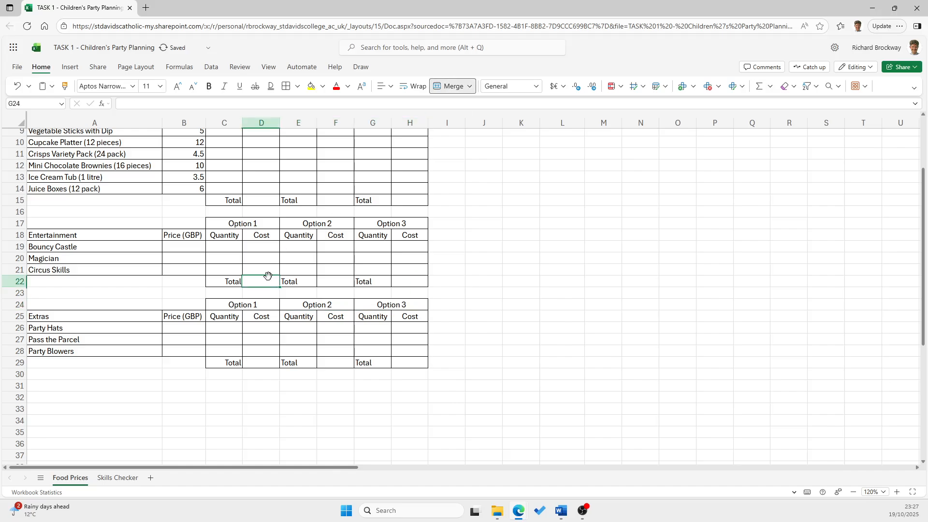
click(261, 281)
Fill the Food section's Option headings in C1:H1 with a medium green theme colour
scroll(232, 279, up, 3)
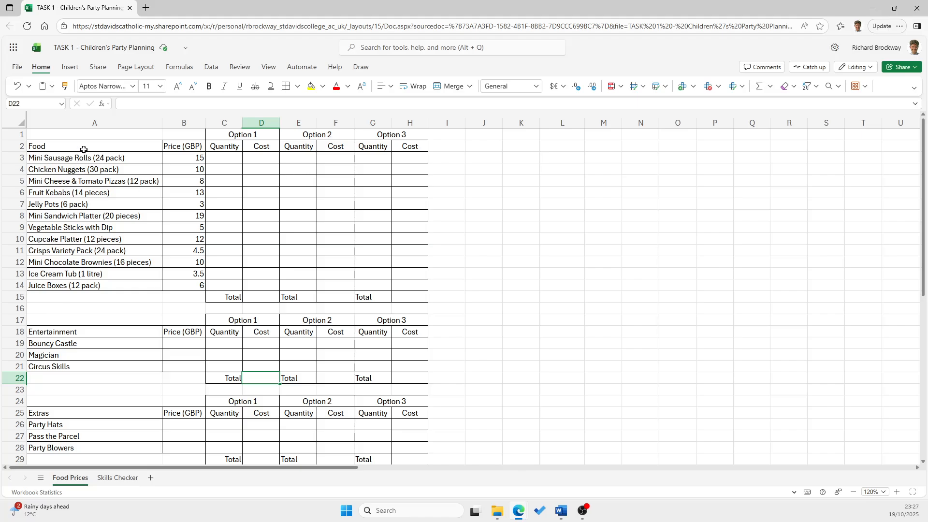
drag(248, 138, 377, 137)
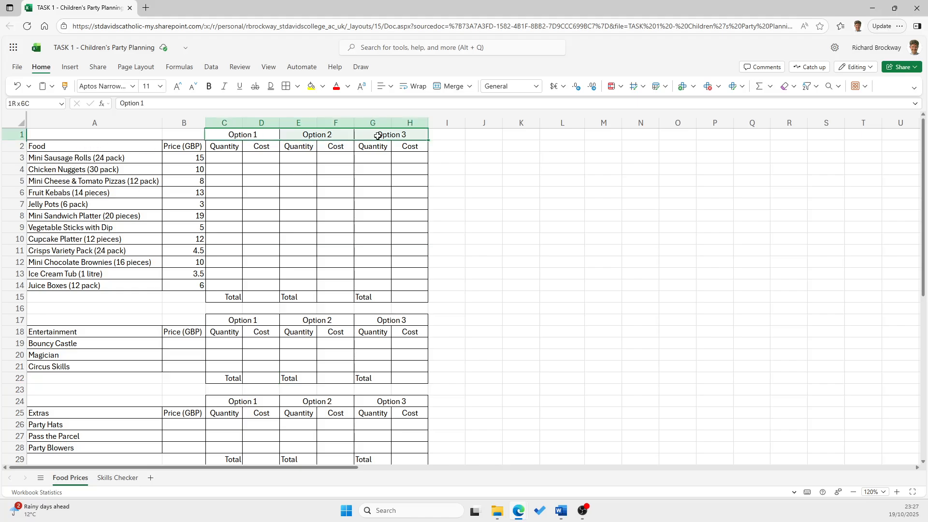
click(322, 86)
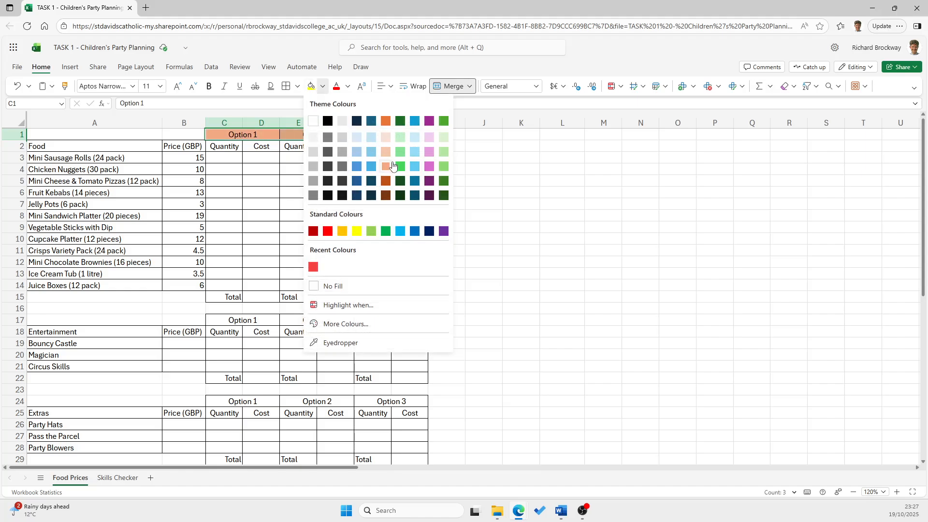
click(443, 168)
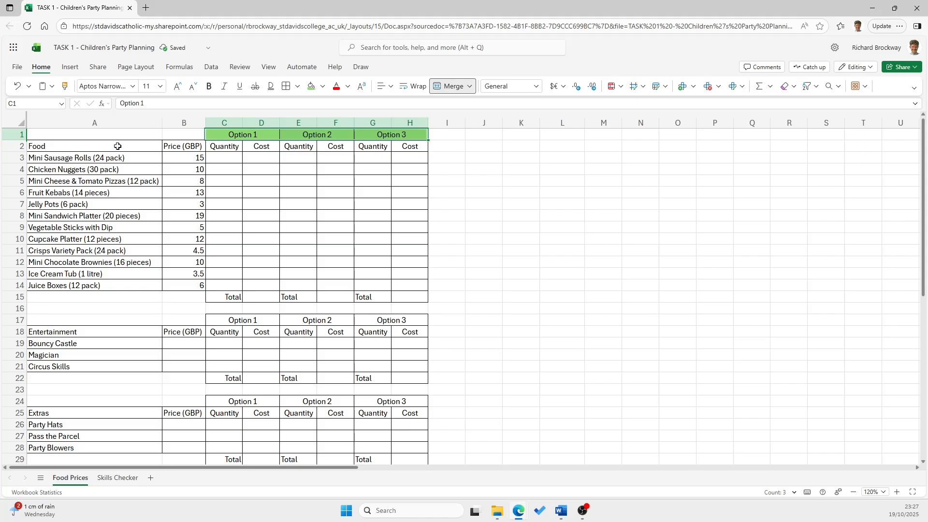
Fill the headings in B2:H2 and the Food column in A2:A14 with a lighter shade of the same green
drag(117, 146, 402, 148)
click(215, 146)
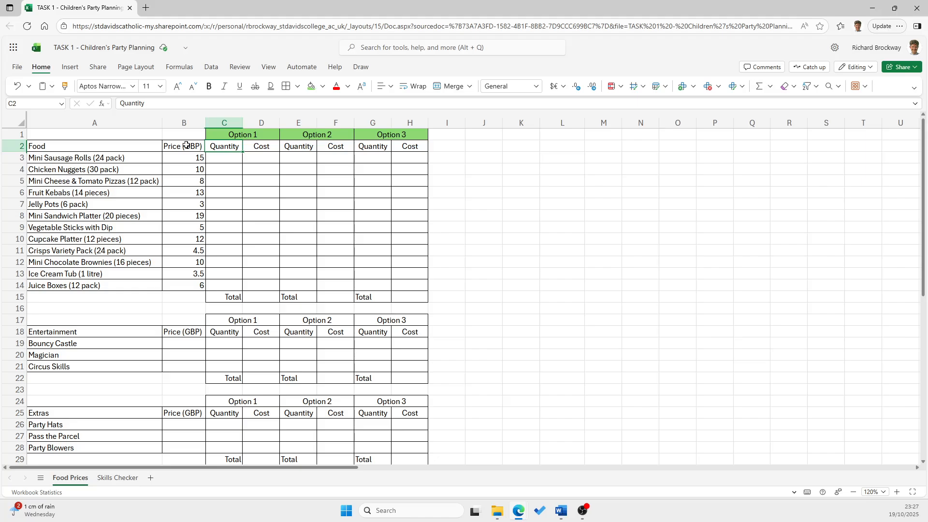
drag(186, 145, 410, 146)
click(322, 86)
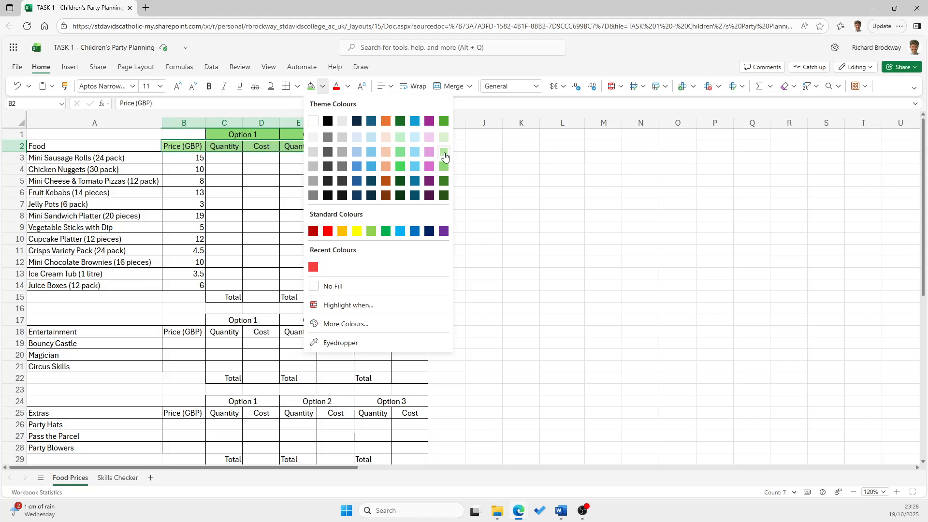
click(445, 165)
click(270, 182)
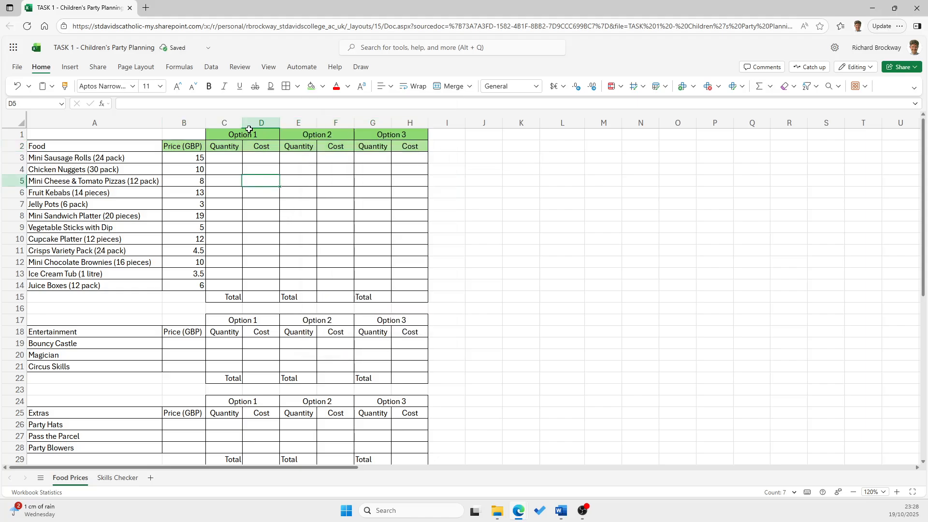
drag(119, 146, 126, 288)
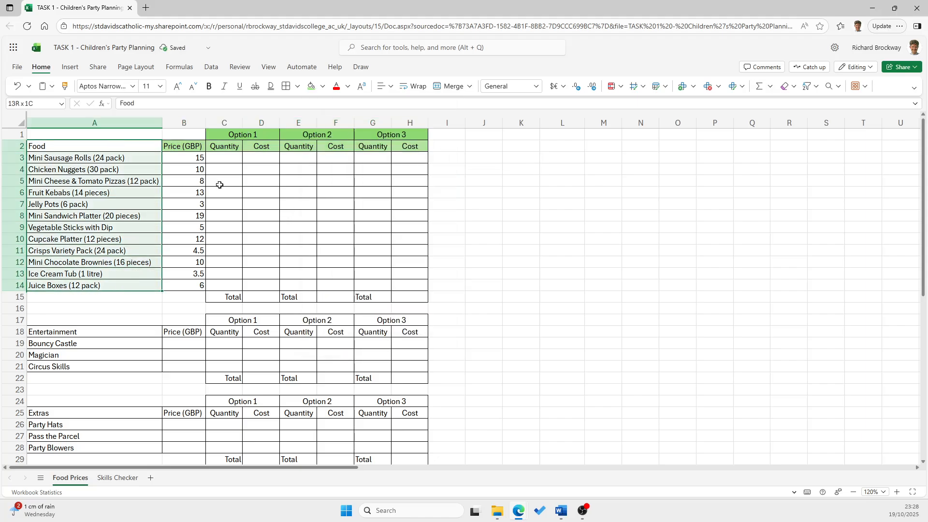
click(311, 86)
Fill the Food prices in B3:B14 with the lightest shade of the green theme colour used in that table
drag(189, 158, 189, 287)
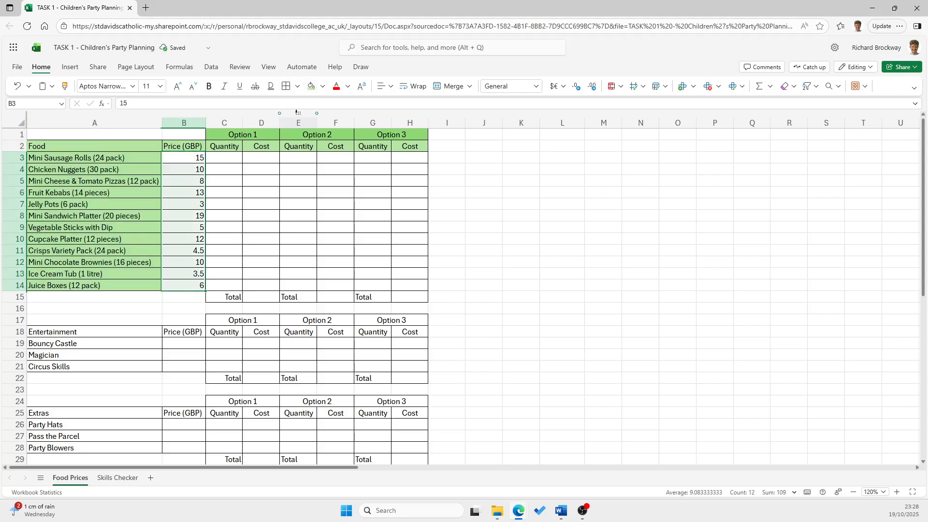
click(323, 86)
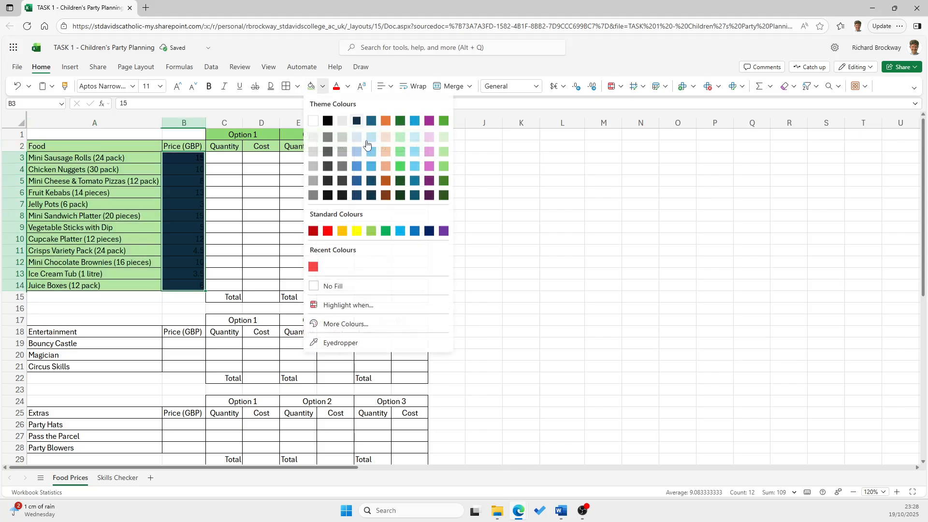
click(443, 137)
click(261, 193)
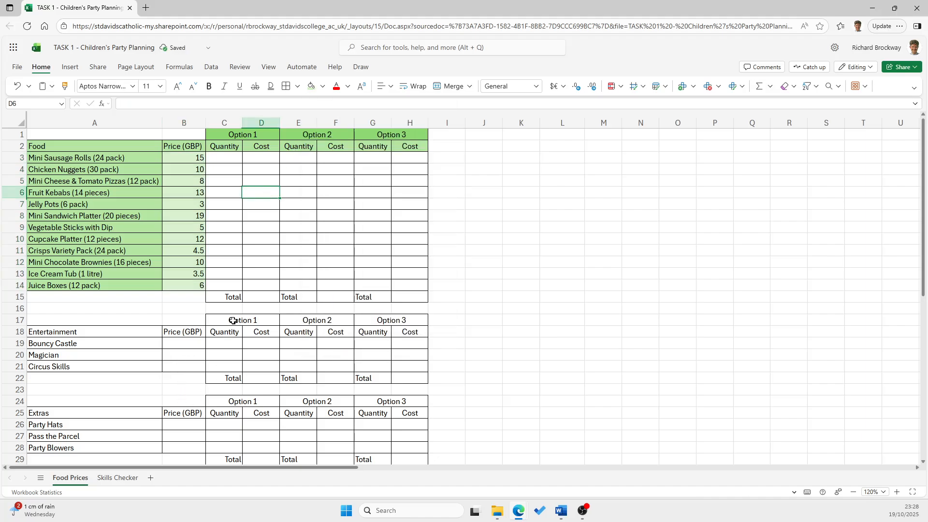
Fill the Entertainment section's Option headings in C17:H17 with a medium purple-pink theme colour
drag(232, 321, 411, 321)
click(322, 86)
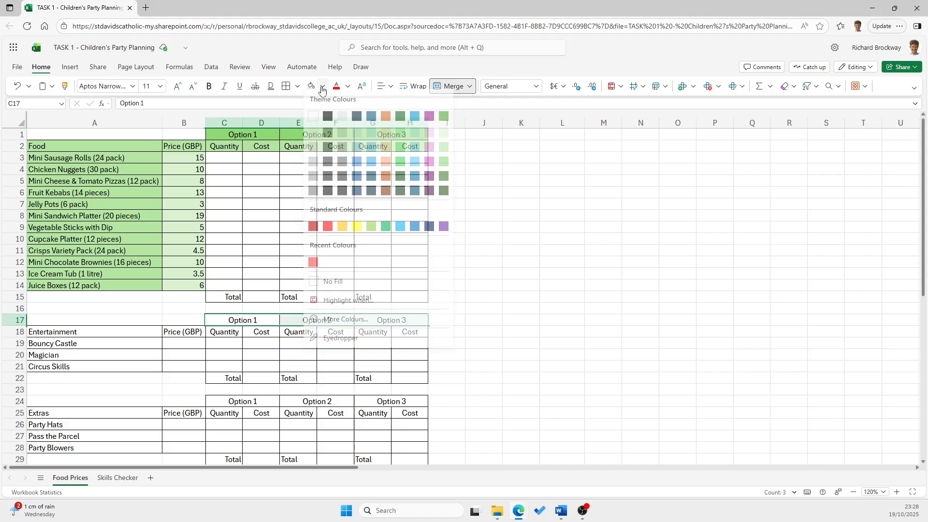
click(429, 161)
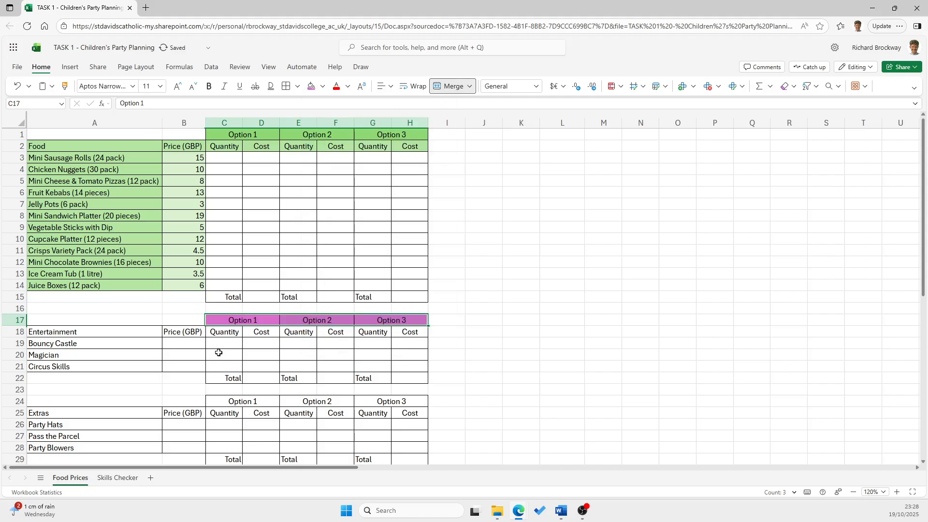
Fill the Entertainment heading row A18:H18 and the items in A19:A21 with a lighter shade of the same purple-pink
drag(122, 333, 408, 332)
click(323, 86)
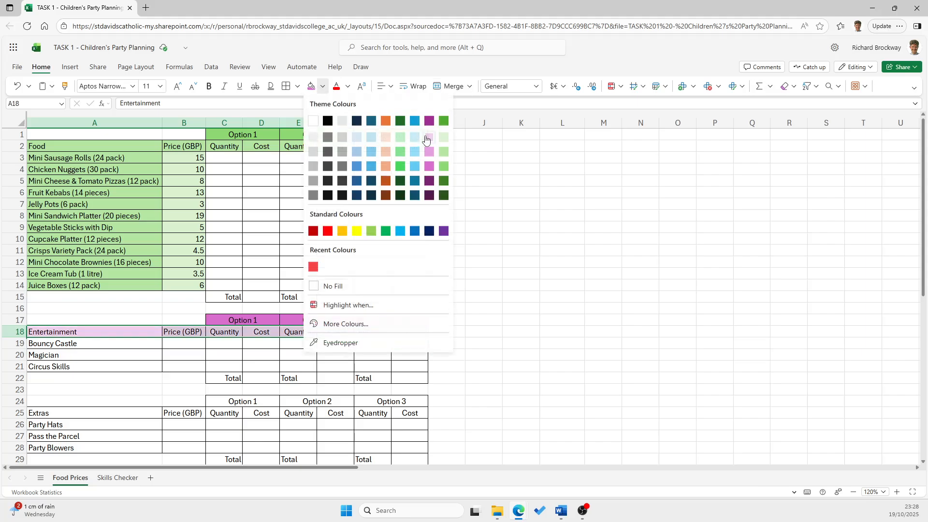
click(429, 161)
drag(94, 345, 95, 367)
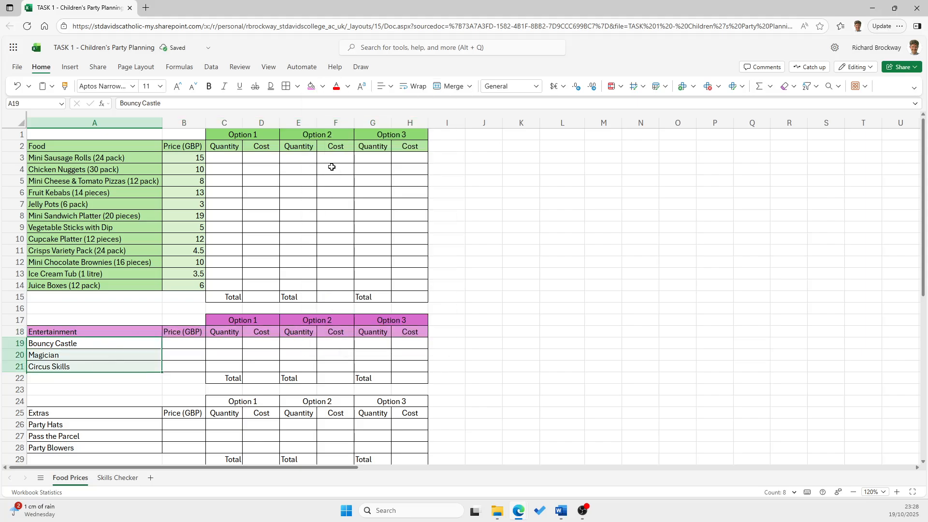
click(324, 87)
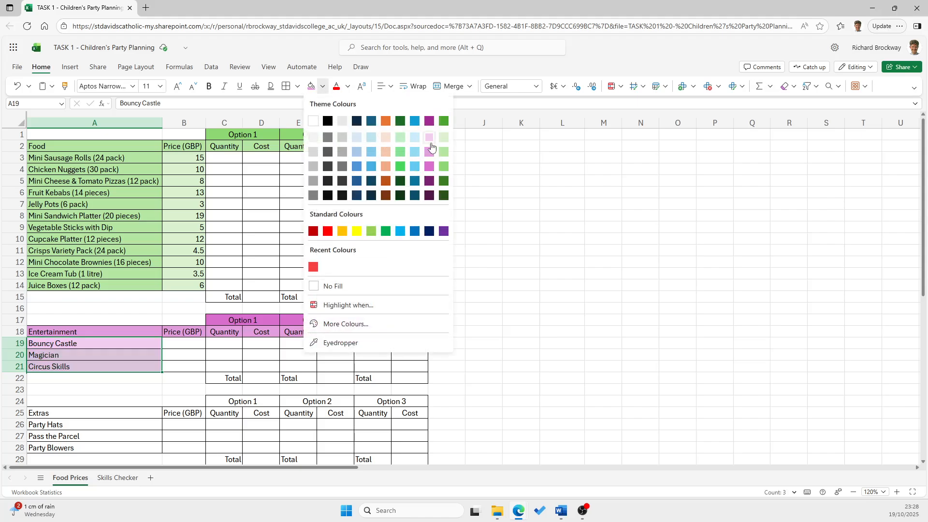
click(430, 153)
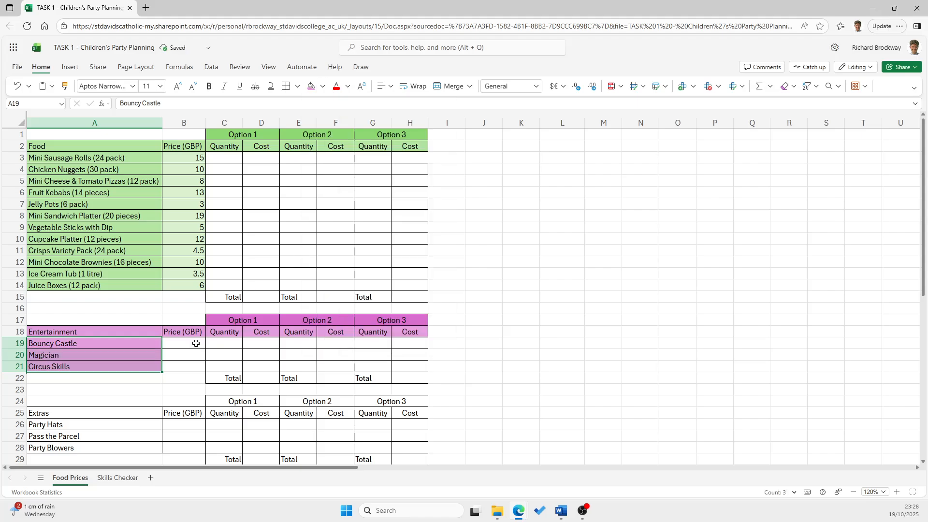
Fill the Entertainment price cells B19:B21 with the lightest shade of purple-pink
drag(196, 344, 196, 367)
click(323, 87)
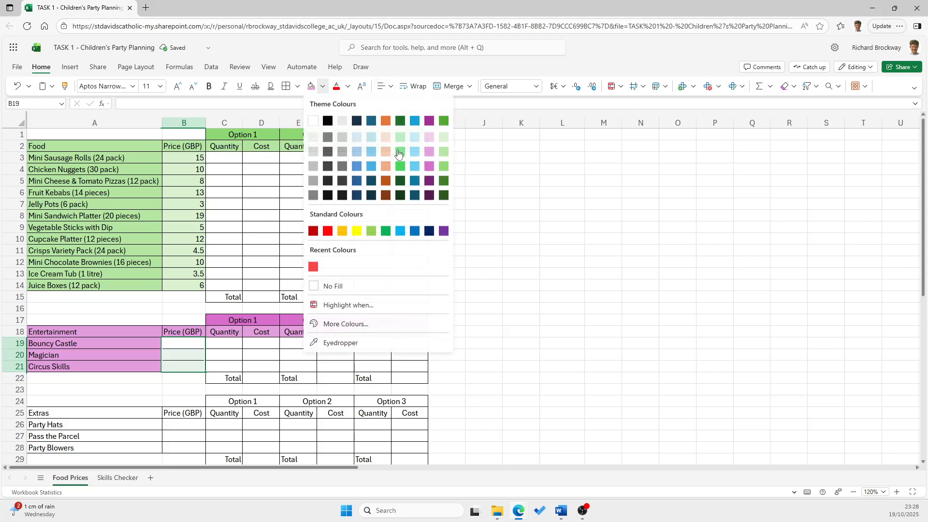
click(429, 152)
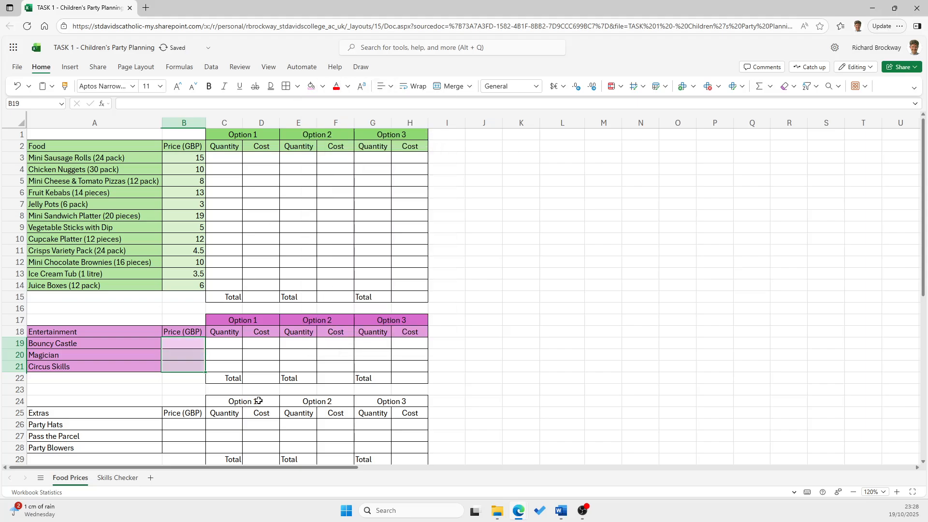
Fill the Extras section's Option headings in C24:H24 with a medium blue theme colour
drag(258, 400, 411, 401)
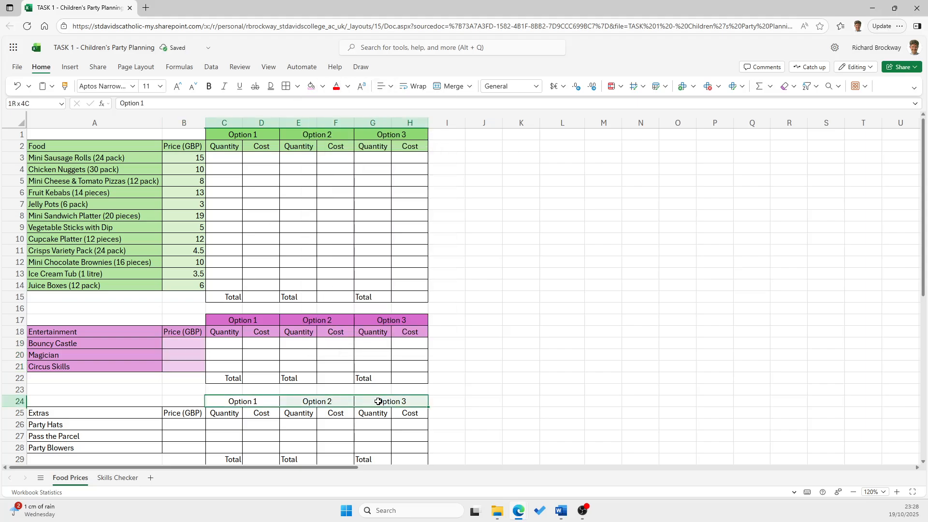
click(348, 86)
click(322, 86)
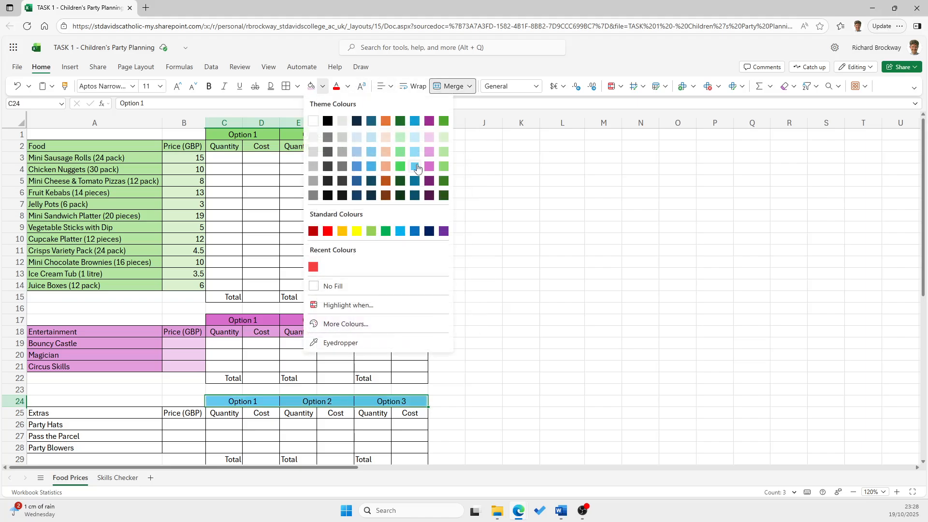
click(414, 167)
Fill the Extras heading row A25:H25 and the items in A26:A28 with a lighter shade of the same blue
scroll(212, 346, down, 5)
drag(121, 220, 410, 220)
click(322, 86)
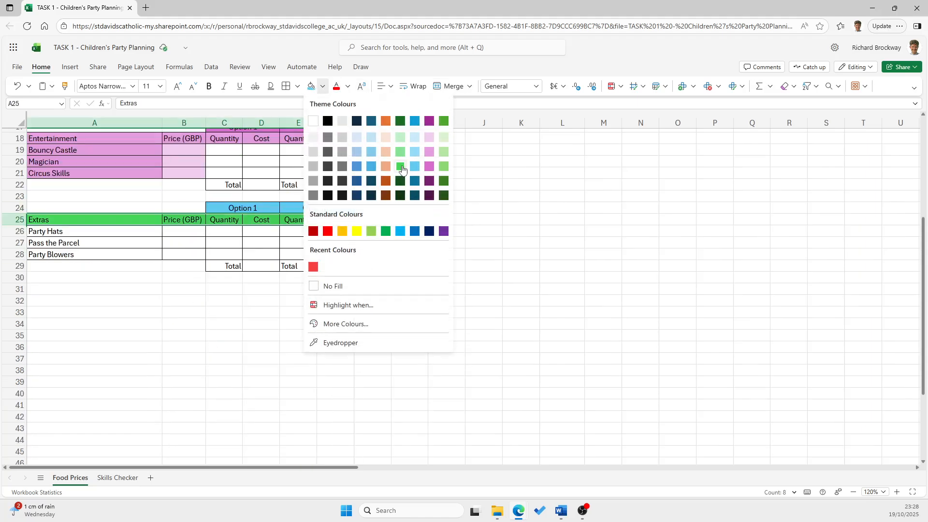
click(415, 166)
drag(115, 231, 114, 253)
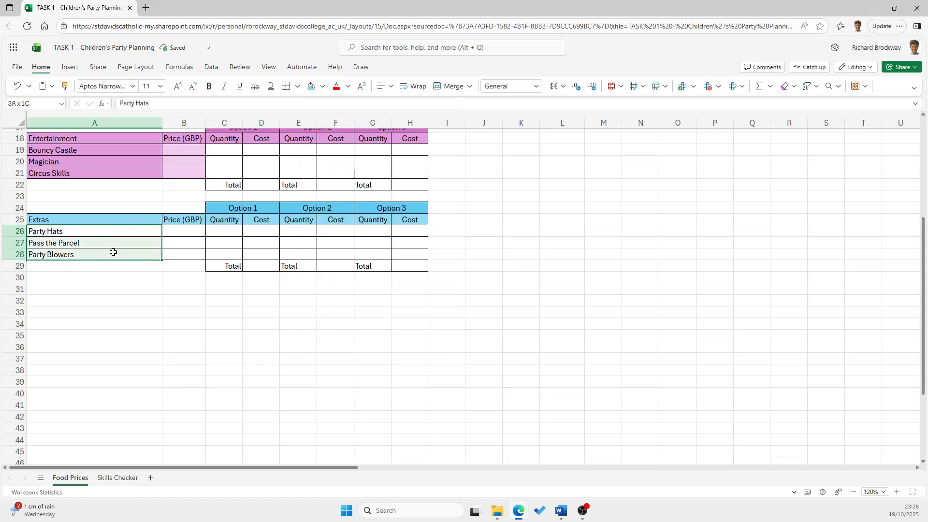
click(310, 87)
Fill the Extras price cells B26:B28 and the Total row C29:H29 with the lightest shade of blue
drag(193, 230, 194, 255)
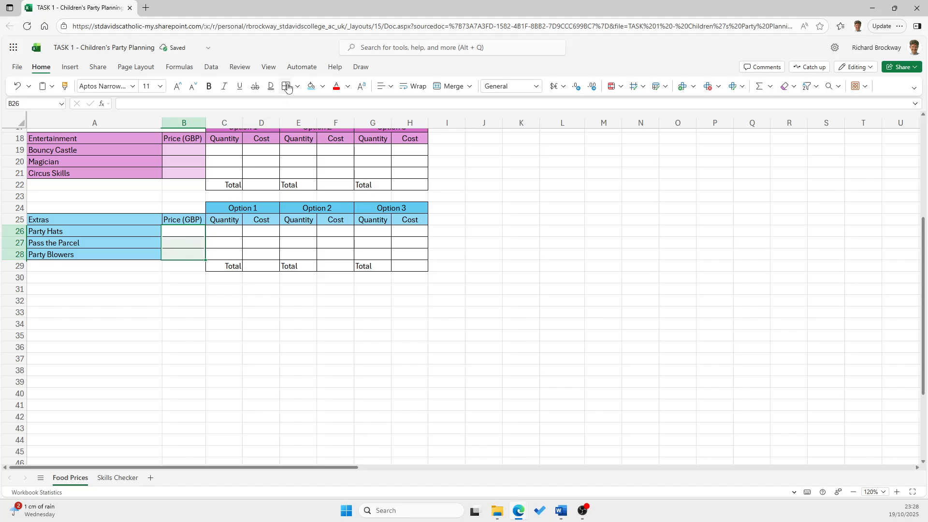
click(322, 89)
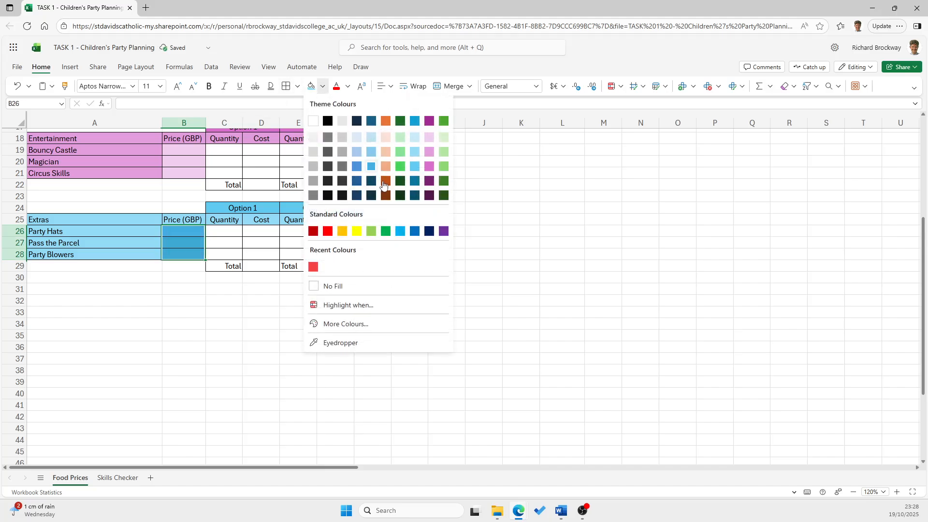
click(415, 156)
drag(232, 266, 404, 266)
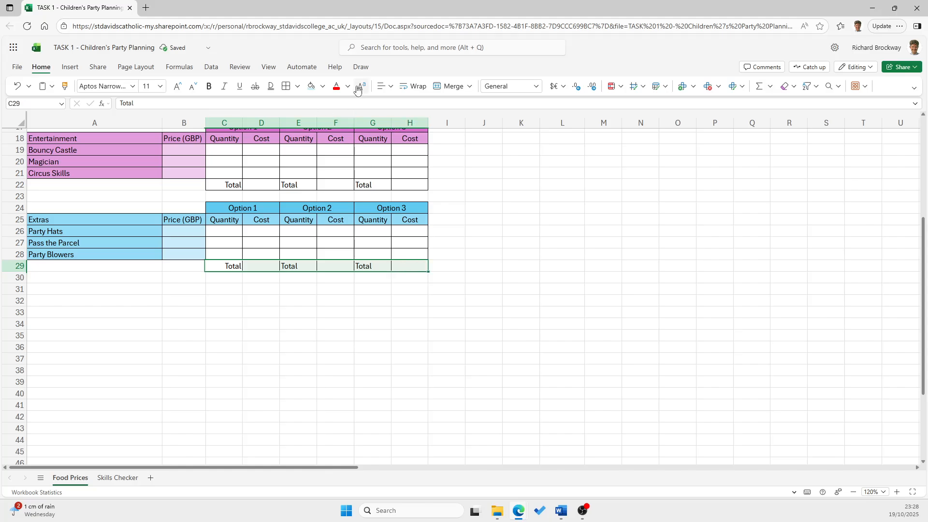
click(316, 90)
Fill the Entertainment Total row C22:H22 with the lightest shade of purple-pink
drag(234, 183, 401, 184)
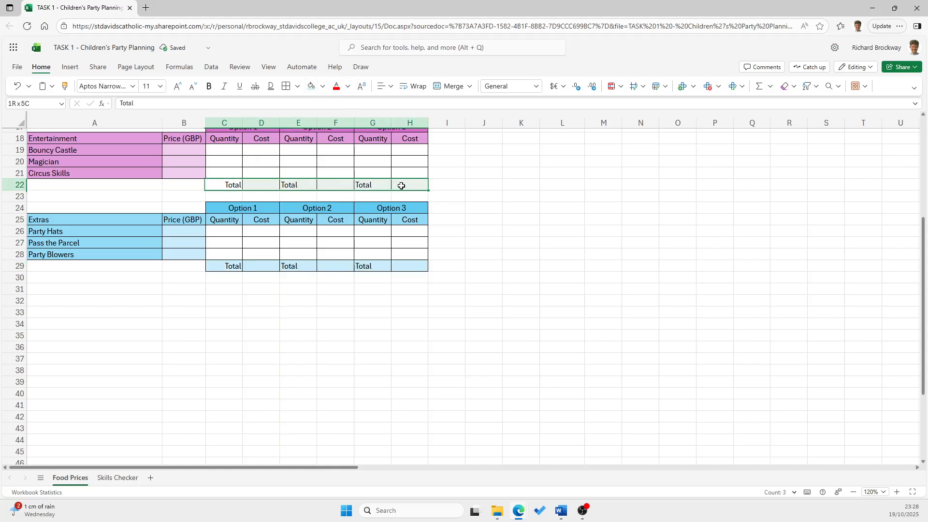
click(323, 89)
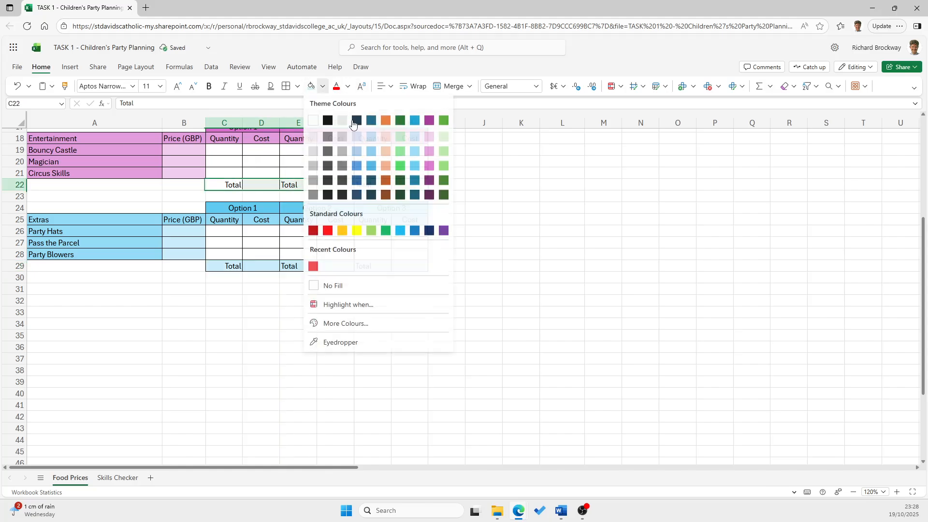
click(420, 145)
Fill the Food Total row C15:H15 with a very light green theme colour
scroll(284, 216, up, 4)
drag(233, 245, 412, 247)
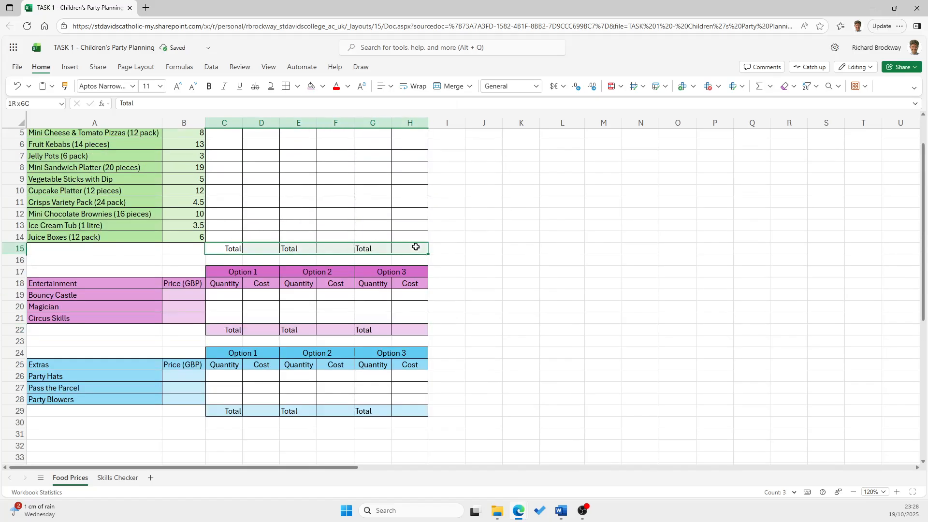
click(323, 87)
click(400, 138)
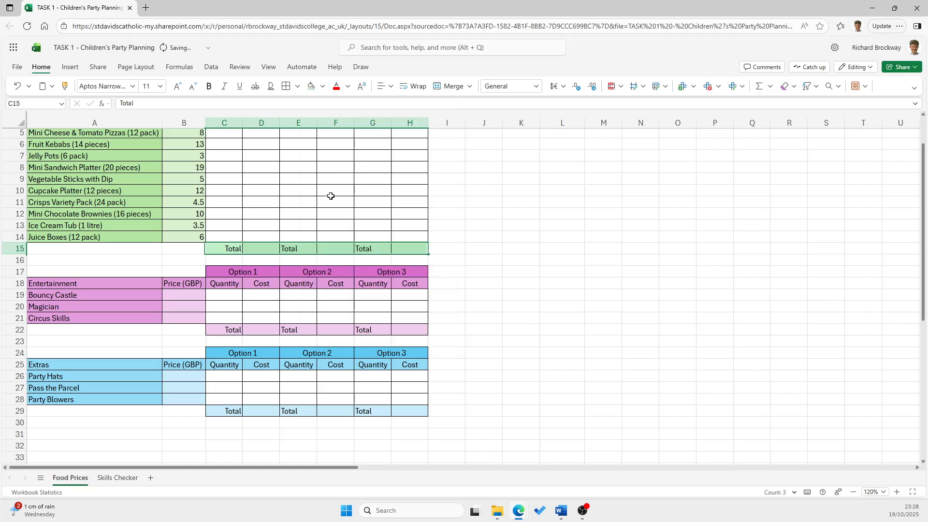
click(484, 293)
scroll(234, 286, up, 2)
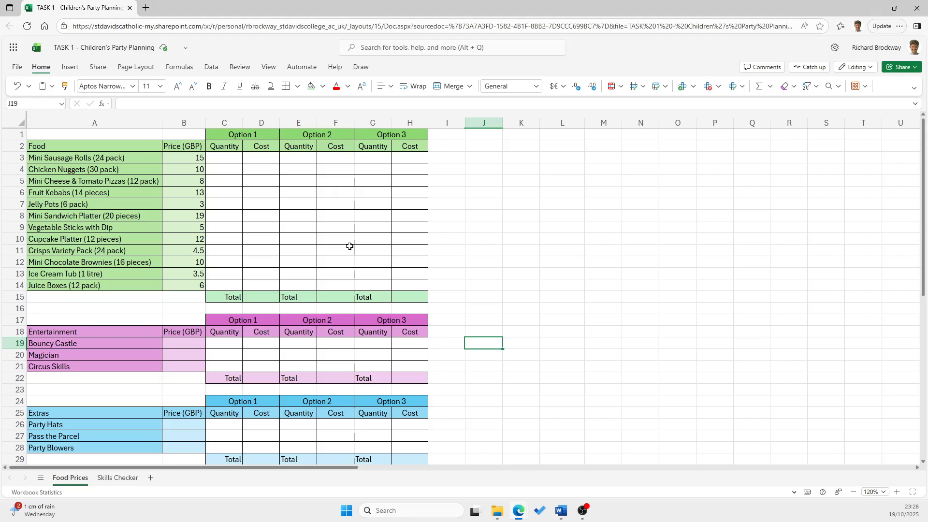
Enter the formula =B3*C3 in D3 to calculate the Option 1 cost of the Mini Sausage Rolls
click(232, 160)
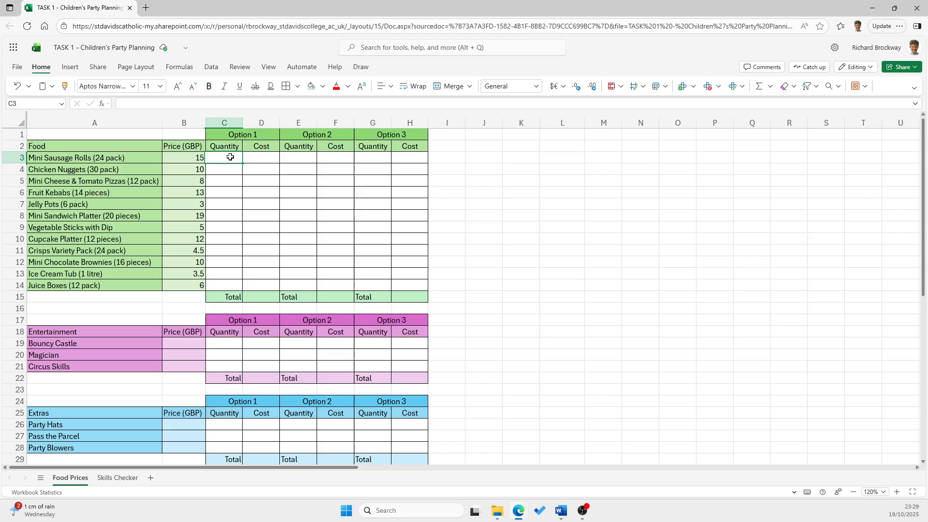
click(268, 161)
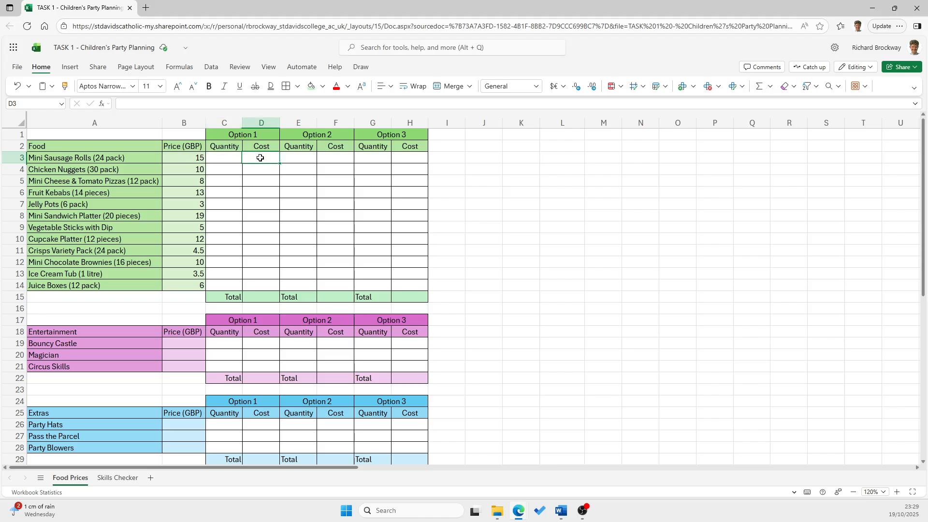
text(=)
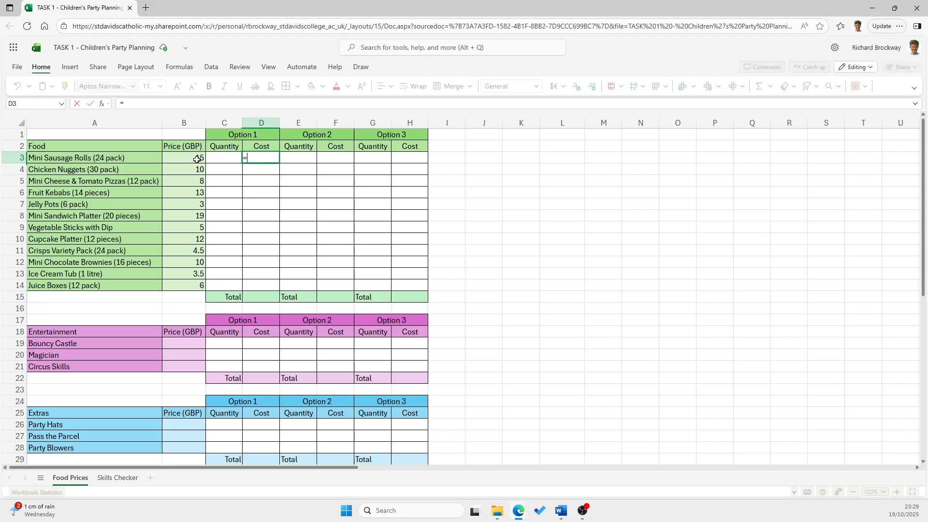
click(195, 159)
text(*)
click(230, 157)
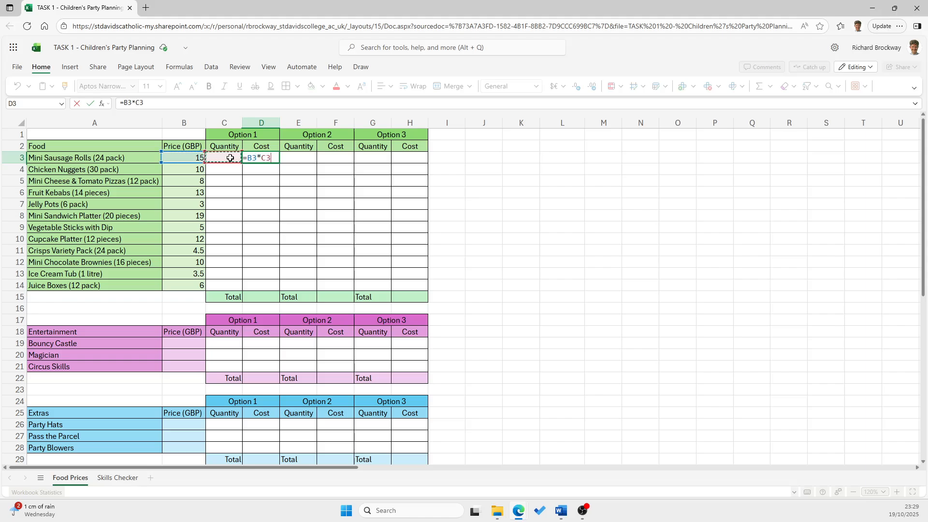
key(Return)
Test the Option 1 cost formula with quantities 2 and 5 in C3, and clear the test quantity
click(231, 157)
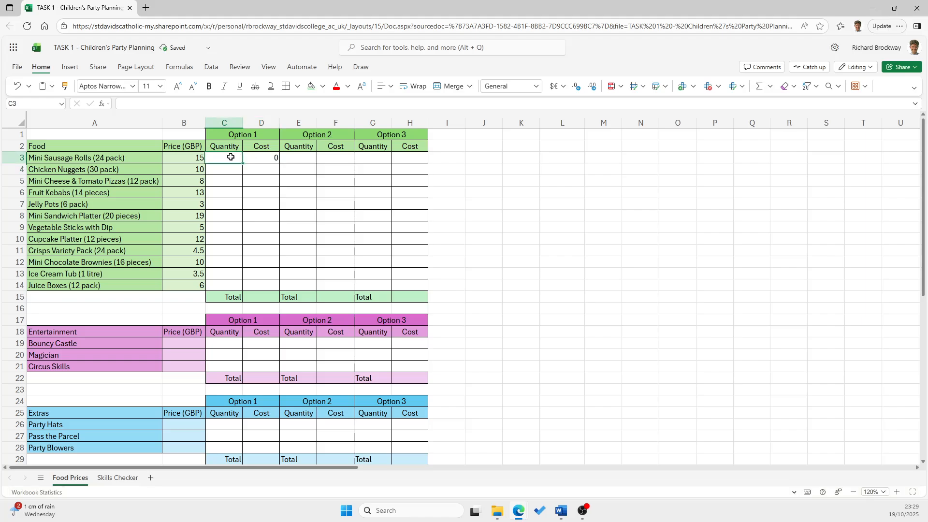
text(2)
key(Return)
click(227, 158)
text(5)
key(Return)
click(232, 161)
click(271, 159)
click(234, 158)
key(Delete)
Copy the Option 1 cost formula from D3 down to D14
click(271, 157)
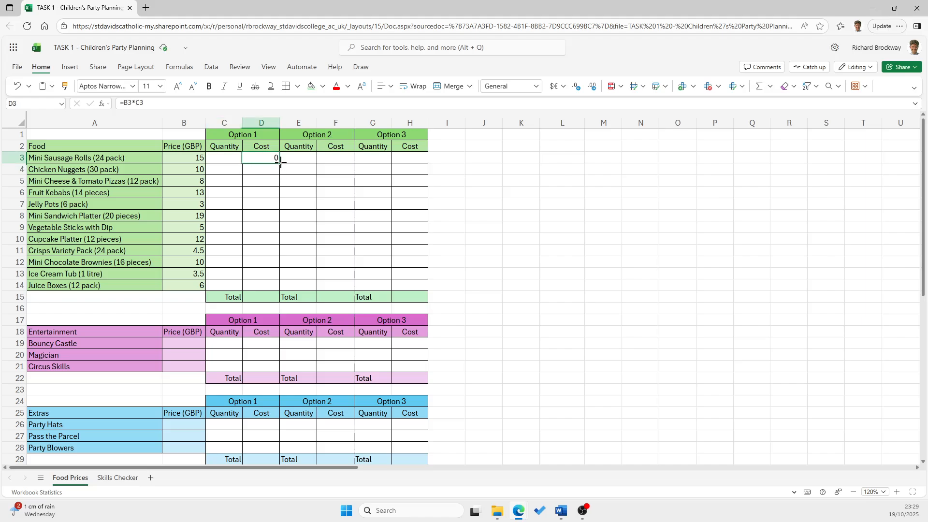
drag(278, 162, 304, 273)
Test the copied cost formula with a quantity of 3 for Jelly Pots in C7, and clear the test quantity
click(222, 206)
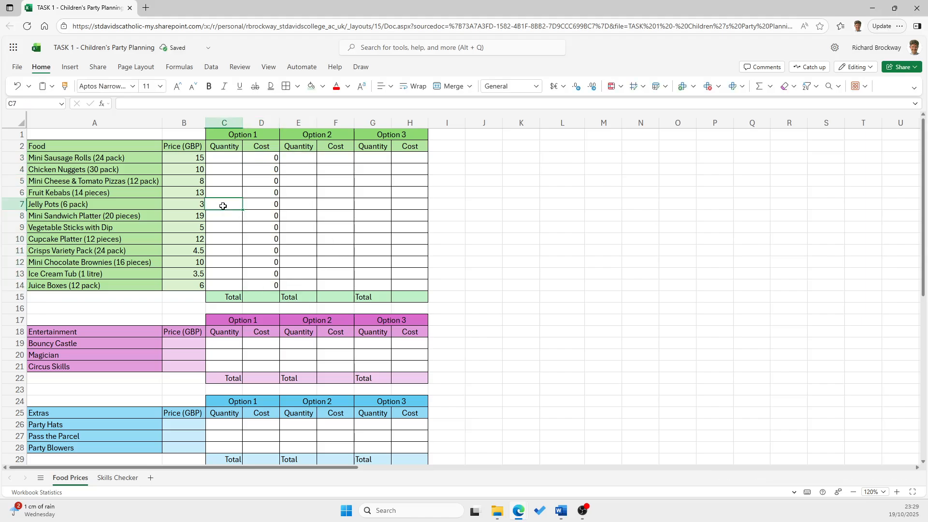
text(3)
click(228, 228)
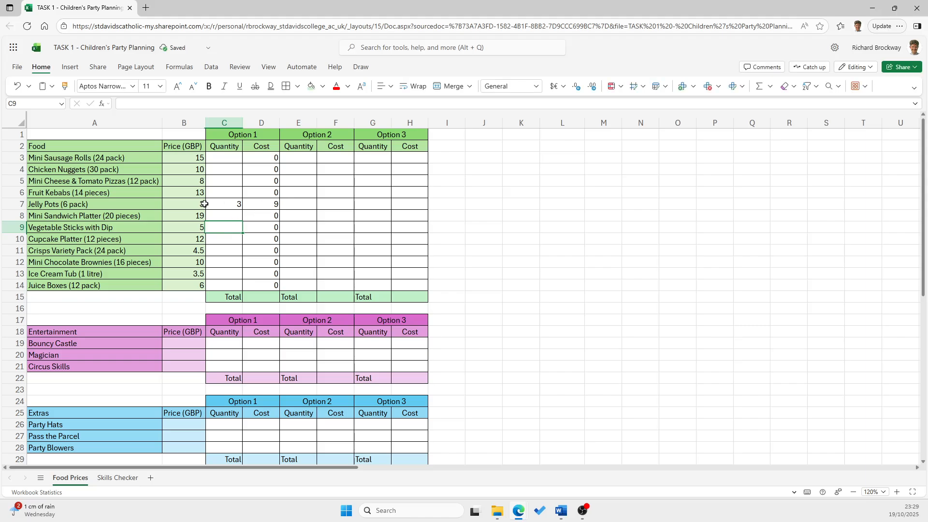
click(223, 205)
Enter the formula =B3*E3 in F3 to calculate the Option 2 cost of the Mini Sausage Rolls
click(333, 158)
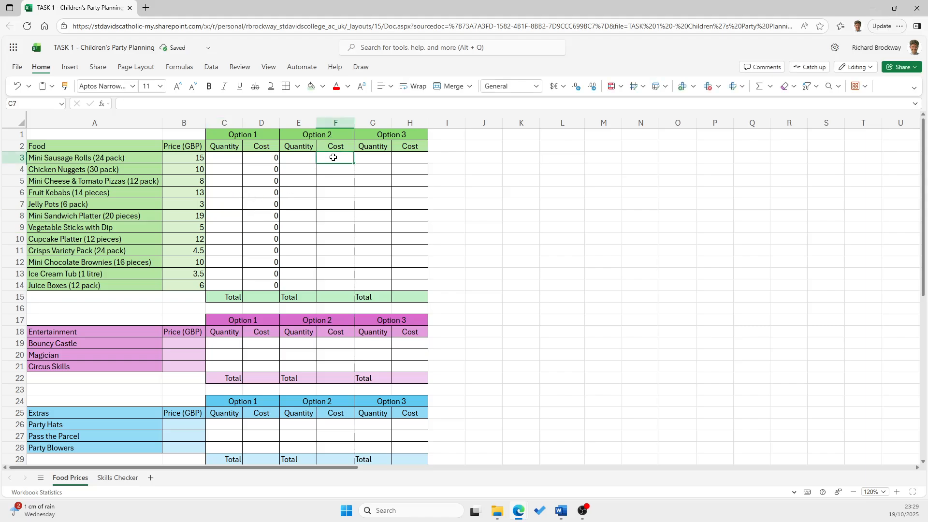
text(=)
click(179, 158)
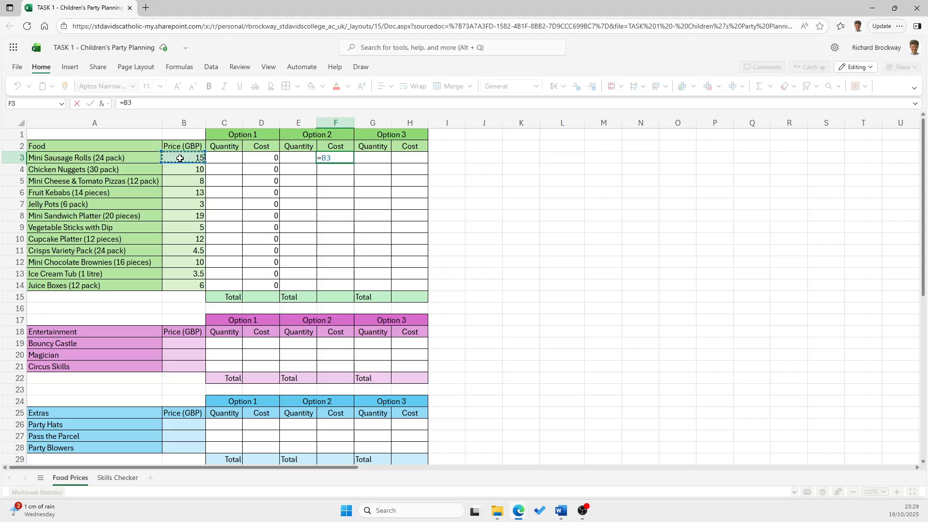
text(*)
click(300, 157)
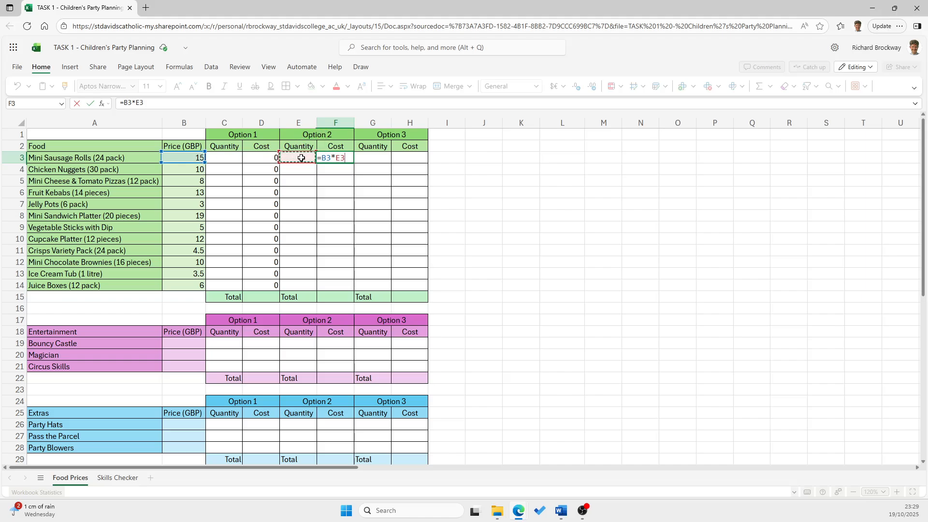
key(Return)
click(350, 160)
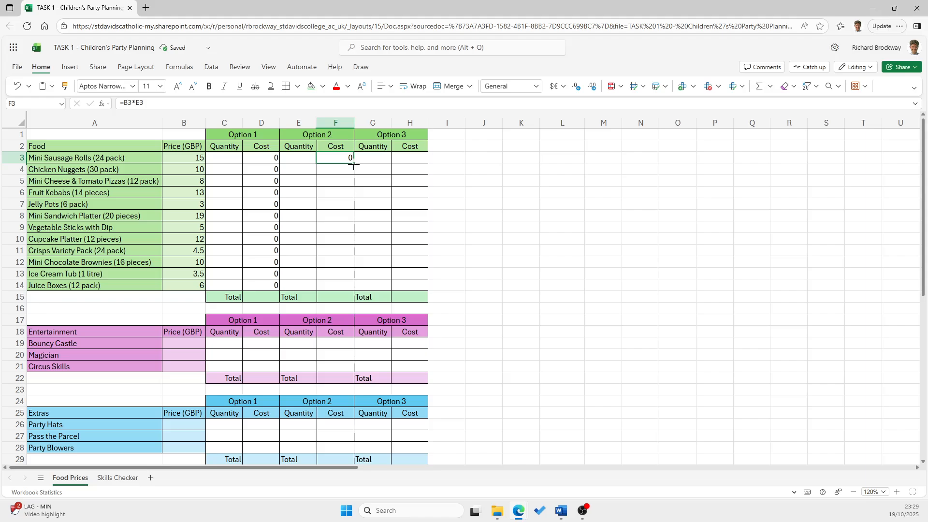
Copy the Option 2 cost formula from F3 down to F14
drag(354, 163, 353, 286)
Enter the formula =B3*G3 in H3 for the Option 3 cost and copy it down to H14
click(410, 160)
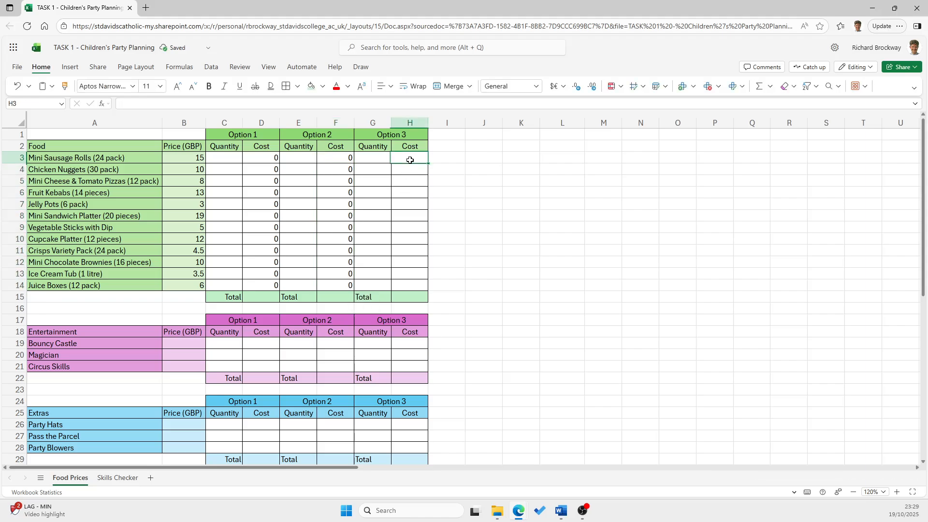
text(=)
click(186, 158)
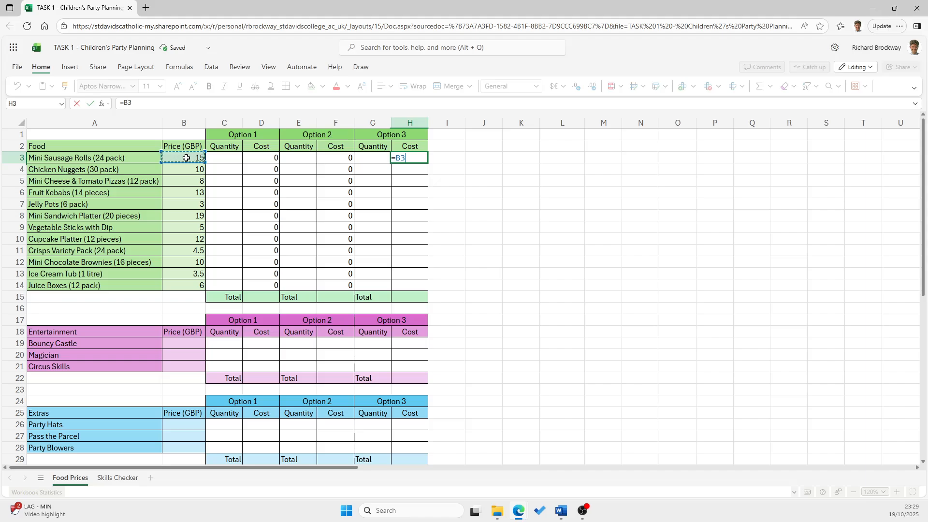
text(*)
click(382, 159)
key(Return)
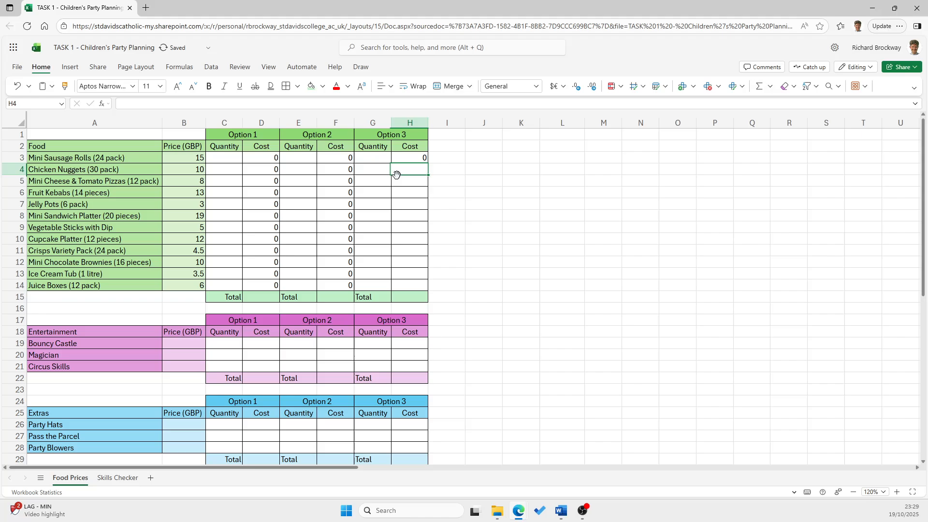
click(413, 158)
drag(427, 164, 414, 286)
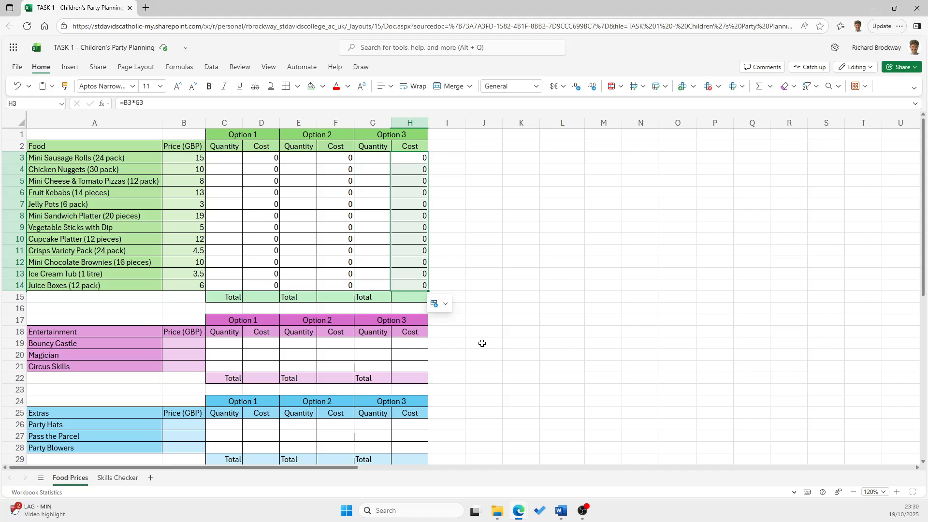
Enter the formula =SUM(D3:D14) in D15 to total the Option 1 food costs
click(268, 298)
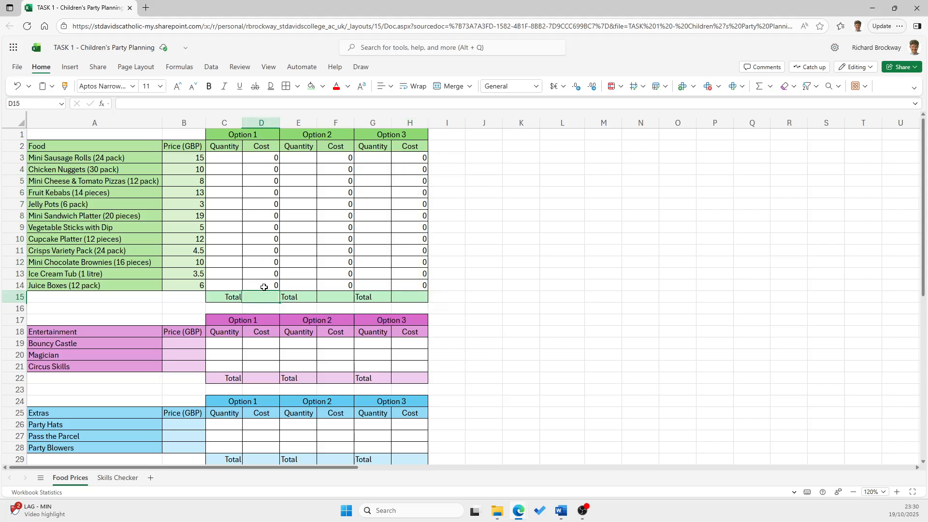
text(=)
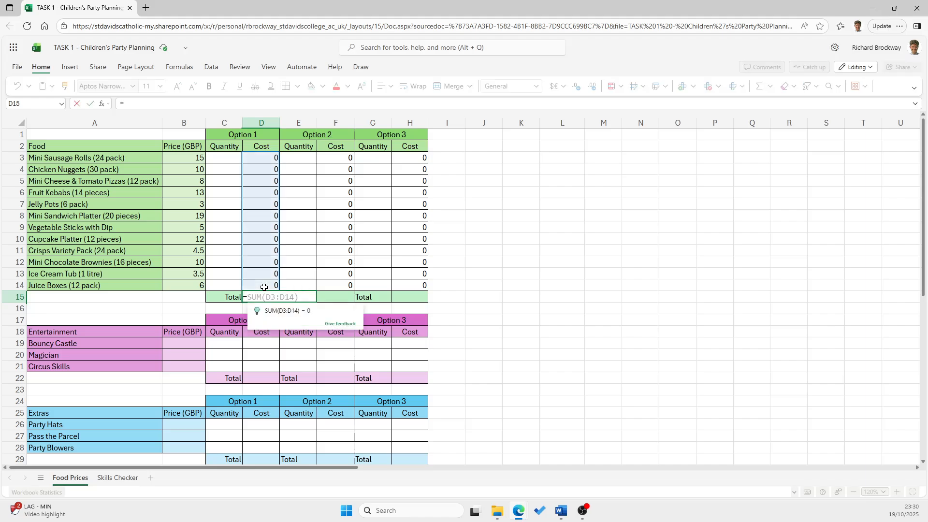
text(SUM()
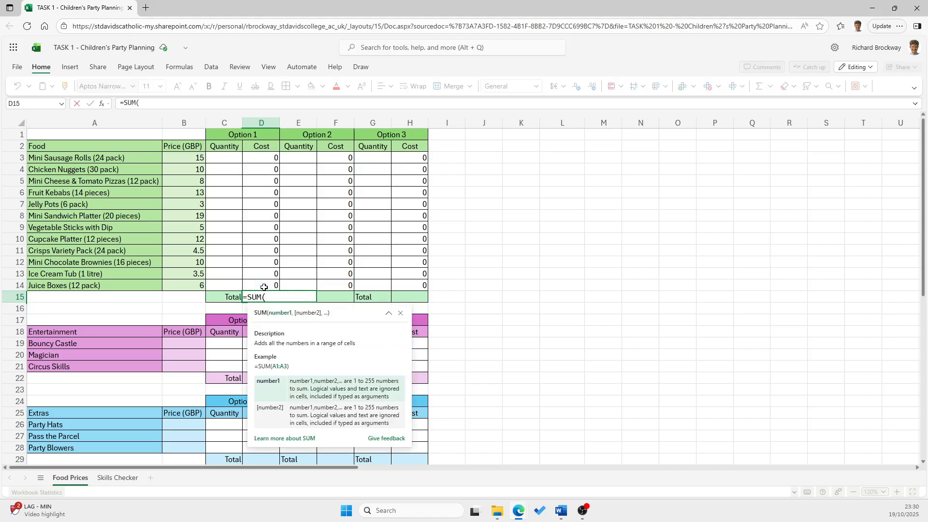
drag(265, 155, 267, 284)
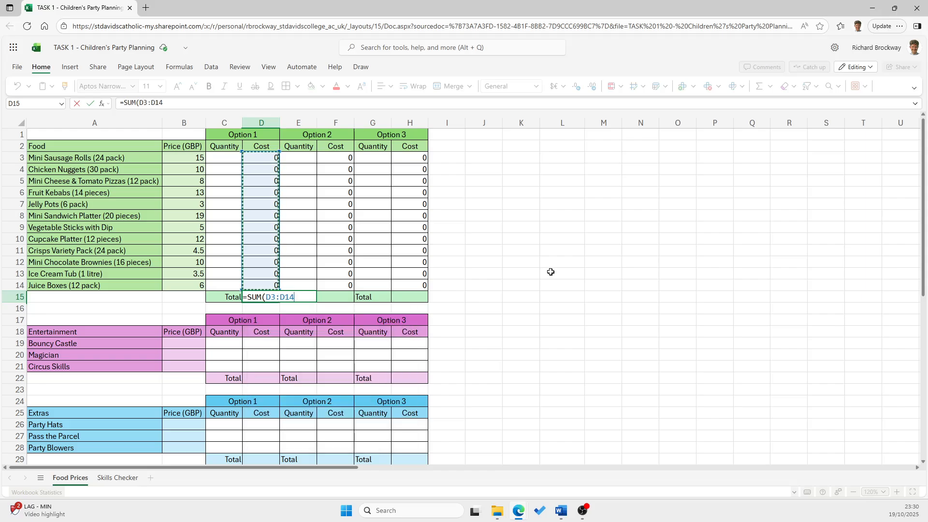
text())
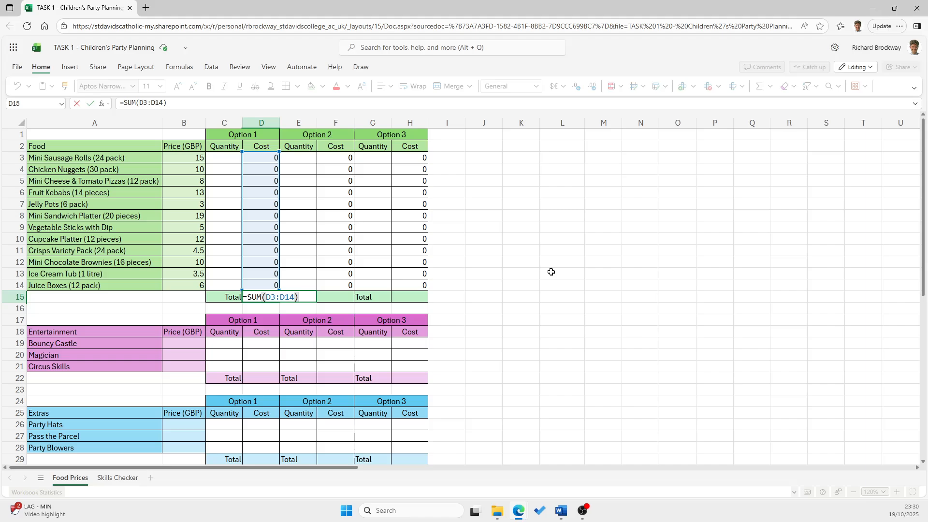
key(Return)
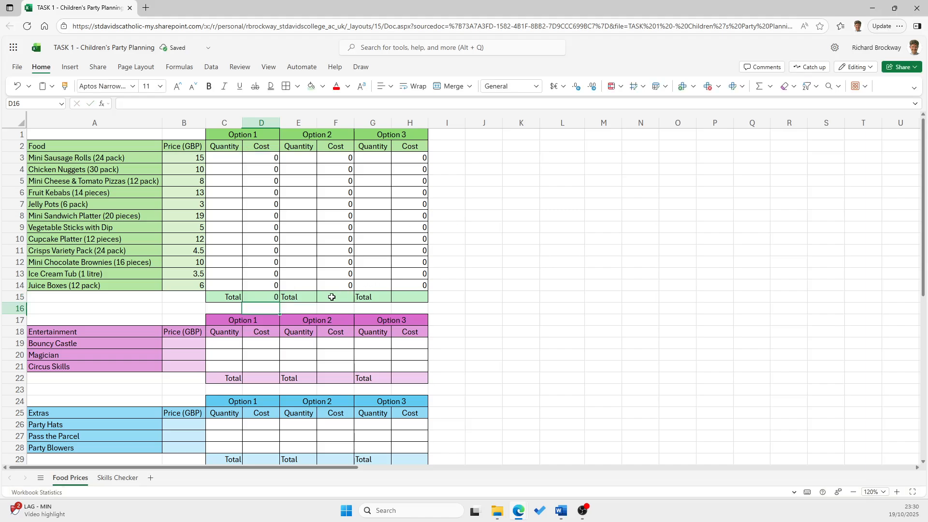
Enter the formula =SUM(F3:F14) in F15 to total the Option 2 food costs
click(331, 297)
text(=SUM()
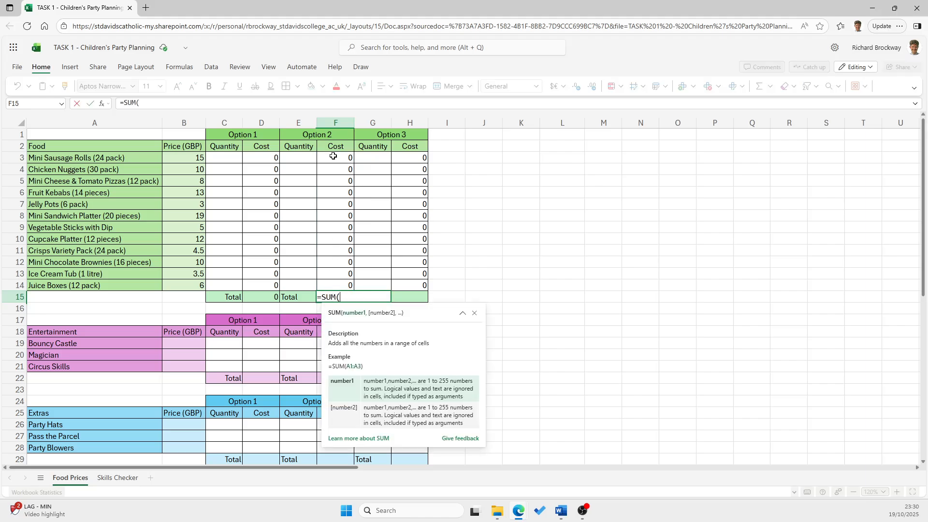
drag(334, 156, 324, 285)
text())
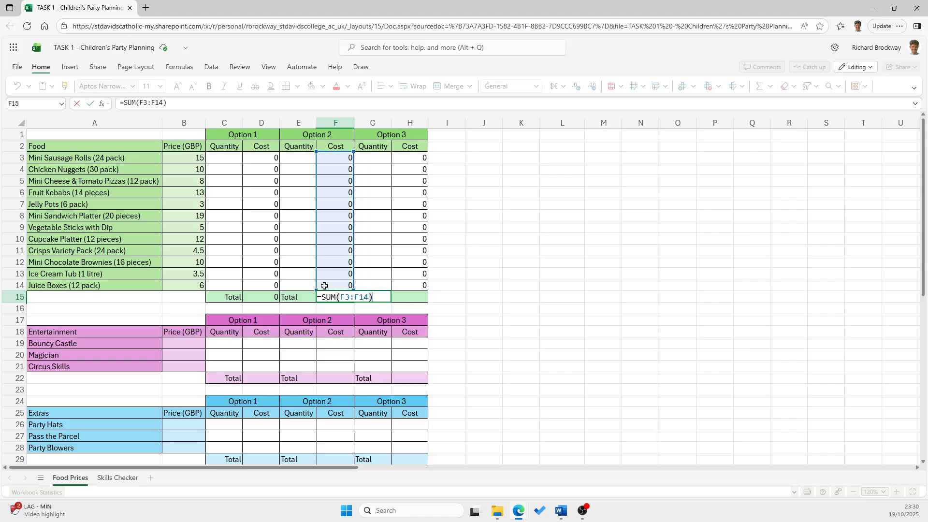
key(Return)
Total the Option 3 food costs in H15 with the suggested formula =SUM(H3:H14)
click(417, 297)
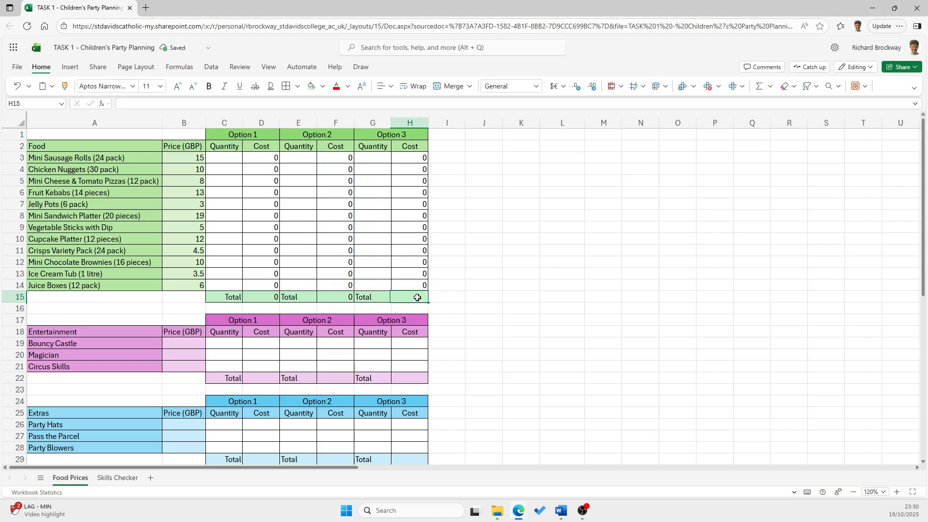
text(=)
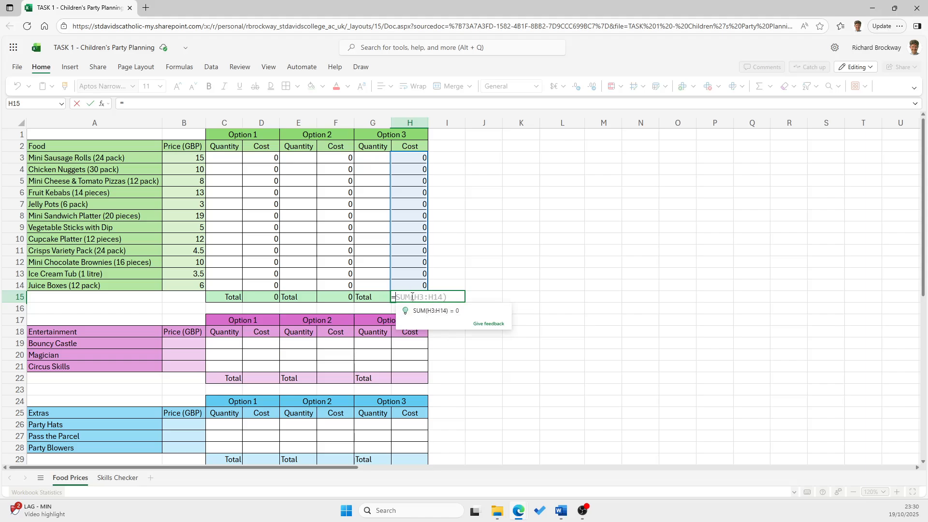
click(432, 313)
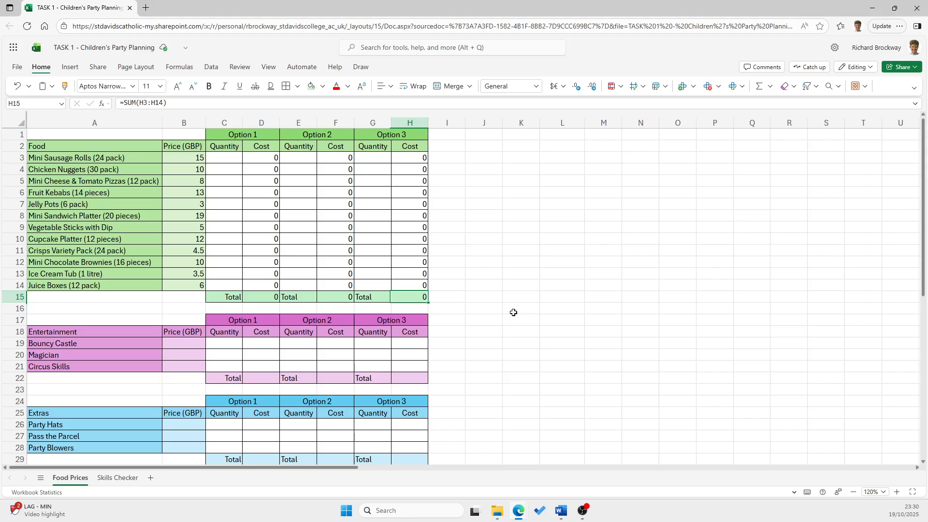
Format the food prices in B3:B14 with the £ English (United Kingdom) accounting format
click(392, 160)
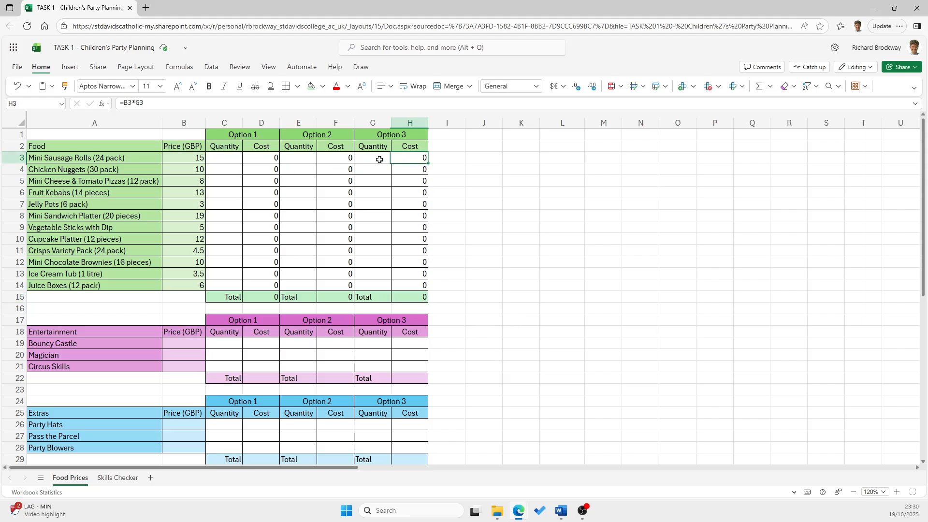
click(339, 160)
click(193, 161)
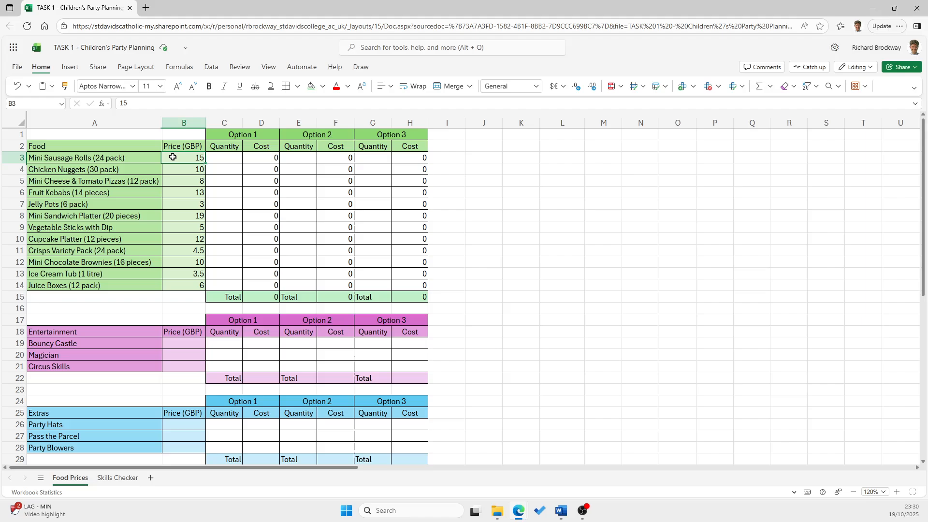
drag(192, 159, 184, 285)
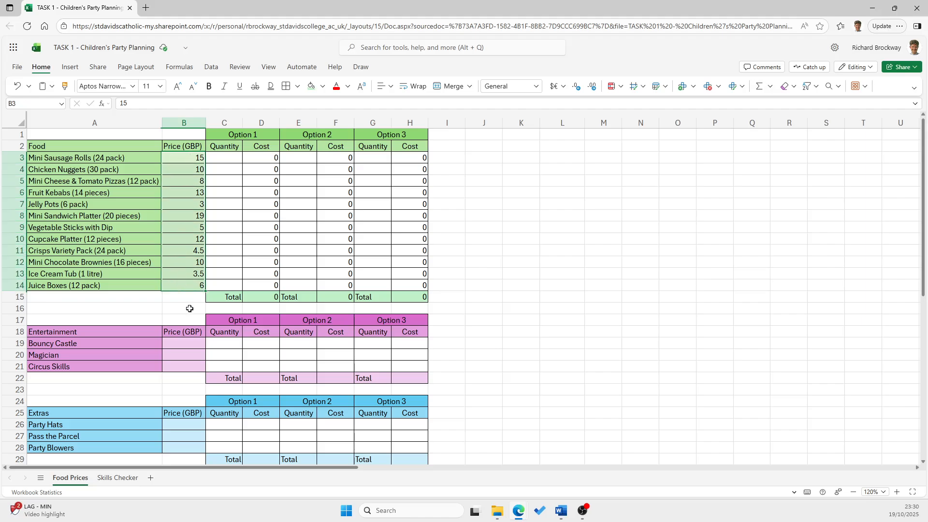
click(567, 93)
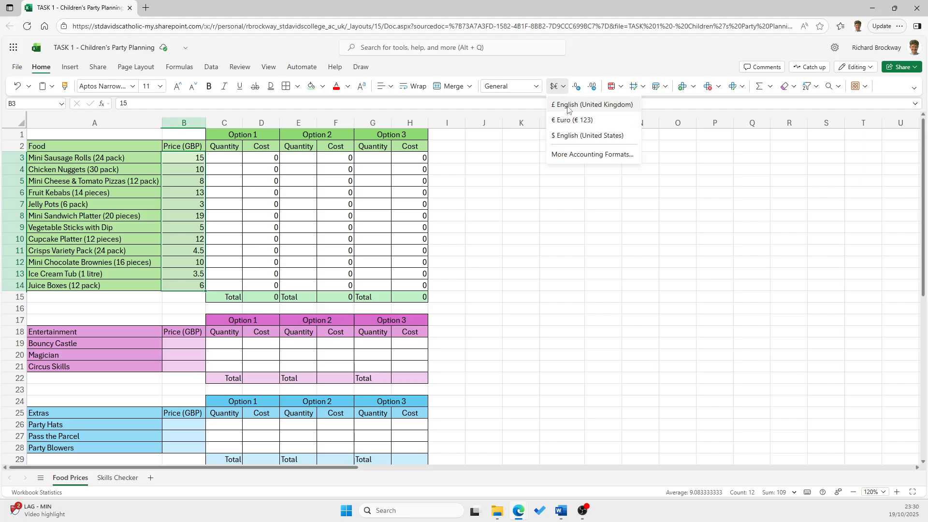
click(568, 105)
Apply the £ English (United Kingdom) accounting format to the food costs and totals in D3:D15, F3:F15 and H3:H15
drag(264, 158, 270, 297)
click(560, 89)
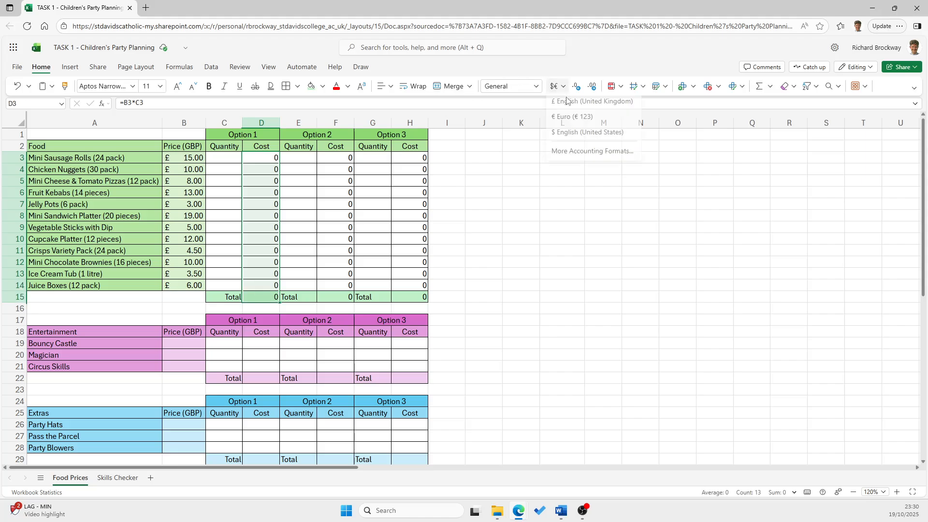
click(568, 102)
click(338, 160)
drag(338, 167, 338, 297)
click(562, 87)
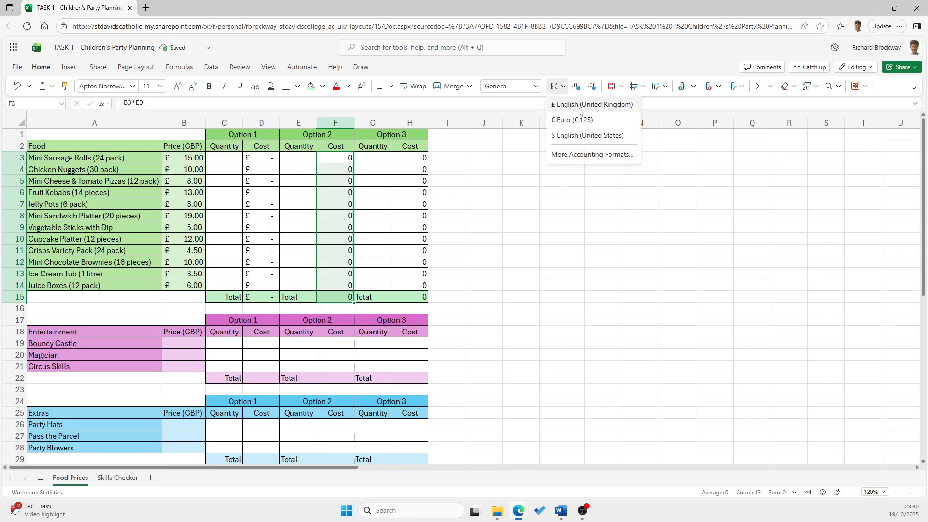
click(570, 105)
drag(416, 158, 420, 293)
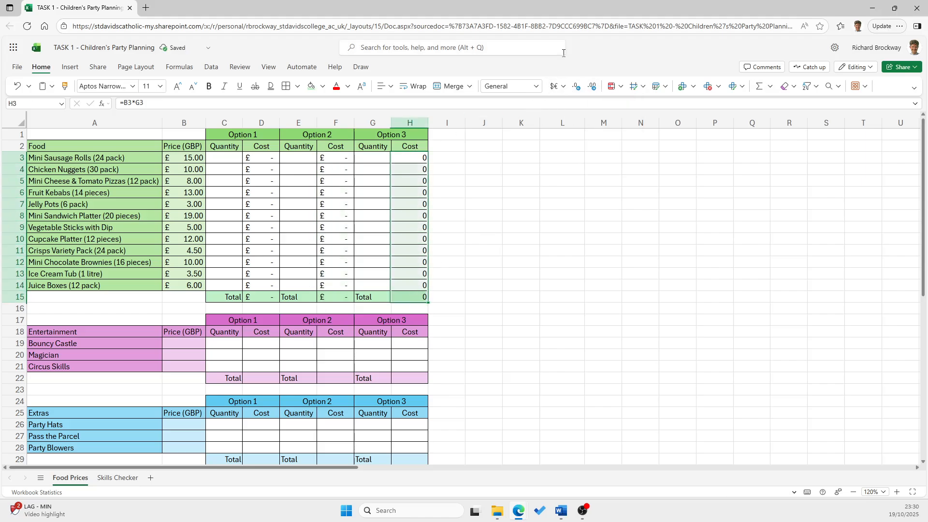
click(562, 87)
click(571, 104)
click(521, 237)
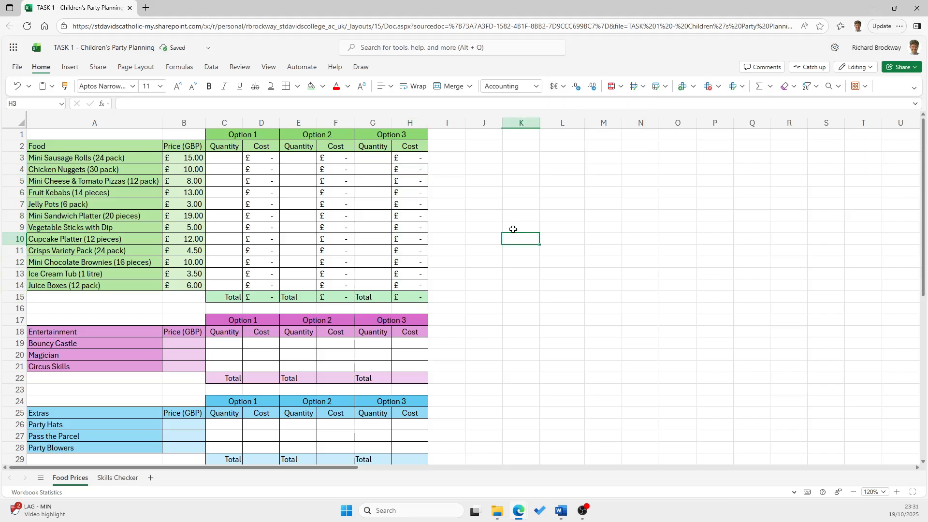
Enter Option 1 quantities of 3 Chicken Nuggets, 4 Mini Sandwich Platters, 2 Crisps Variety Packs and 4 Mini Chocolate Brownies
click(225, 169)
text(3)
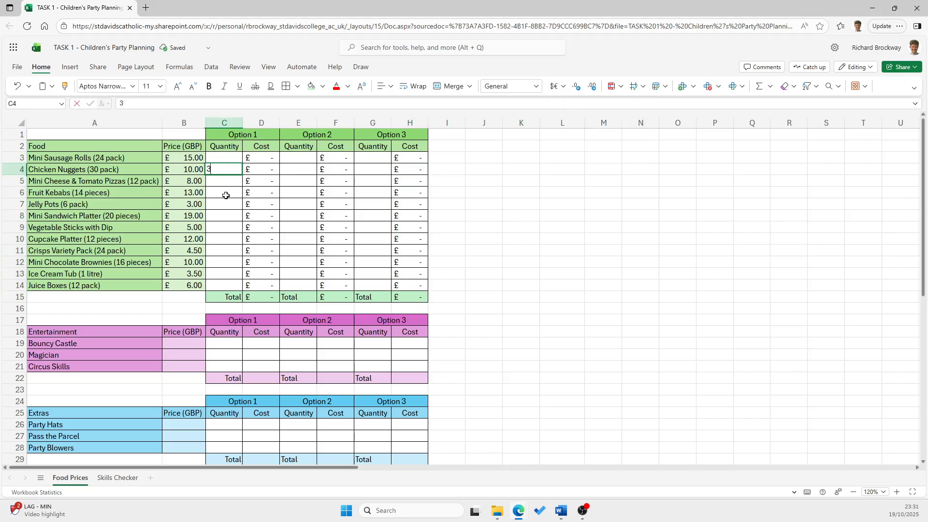
click(223, 215)
text(4)
click(223, 251)
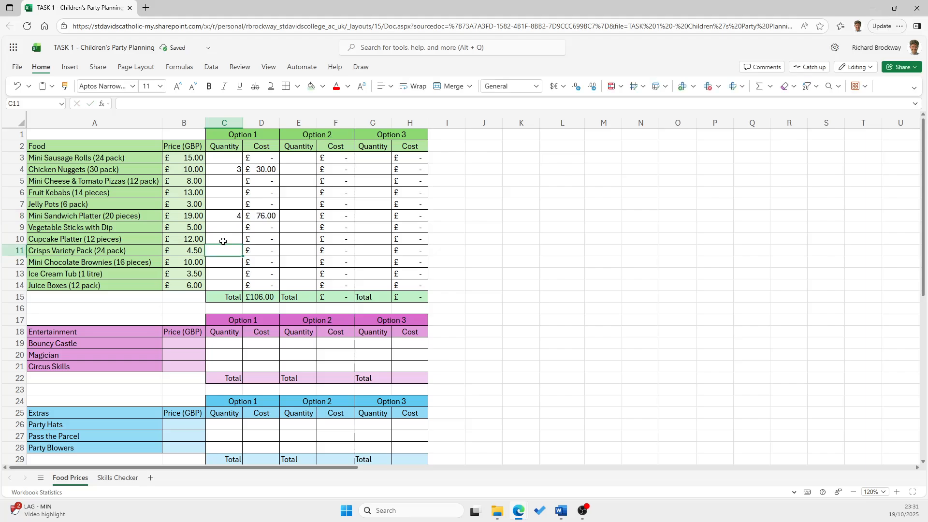
text(2)
click(223, 262)
text(4)
Enter Option 2 quantities of 3 Fruit Kebabs, 2 Crisps Variety Packs, 3 Vegetable Sticks with Dip and 1 Juice Boxes
click(302, 191)
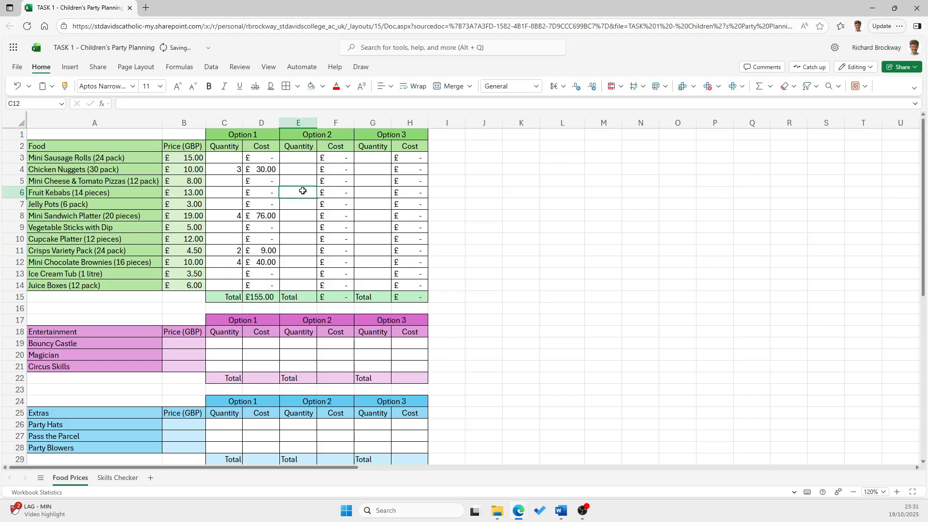
text(3)
click(297, 250)
text(2)
click(296, 228)
text(3)
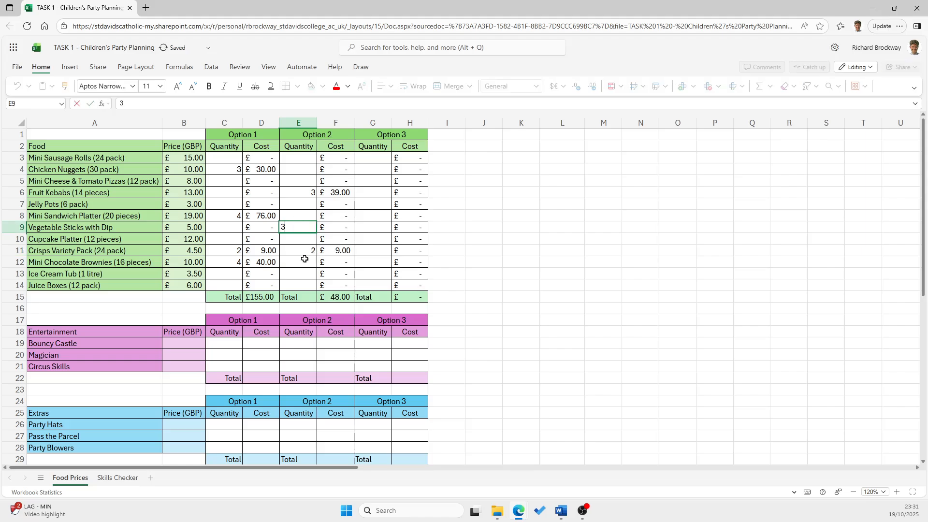
click(297, 285)
text(1)
Enter Option 3 quantities of 3 in G4, 2, 4, 5, 4 and 3 in G7 to G11, and 5 in G14
click(370, 200)
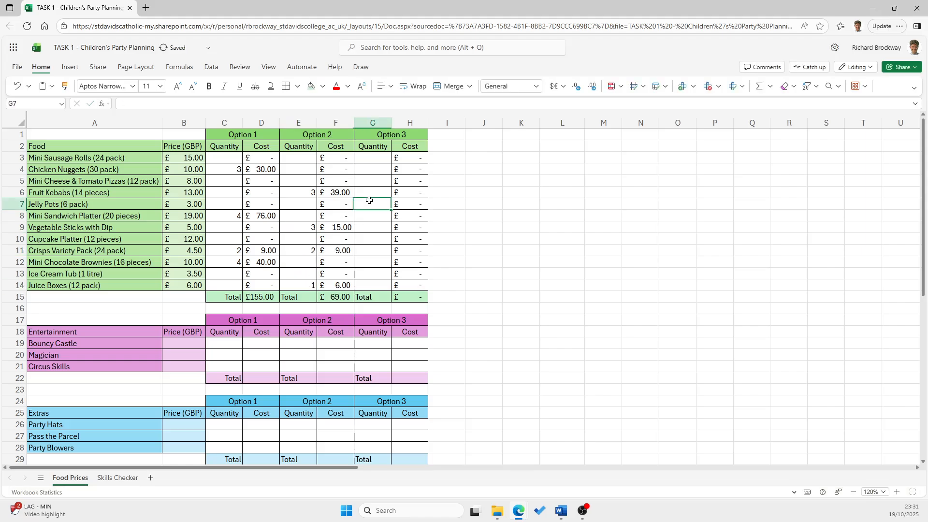
text(2)
click(371, 169)
text(3)
click(365, 238)
text(4)
click(369, 285)
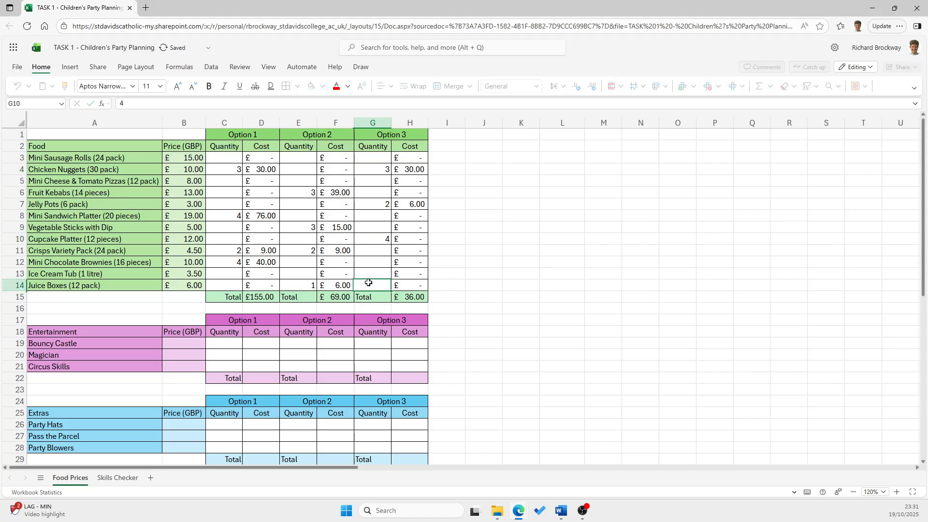
text(5)
click(370, 227)
text(5)
click(377, 214)
text(4)
click(372, 251)
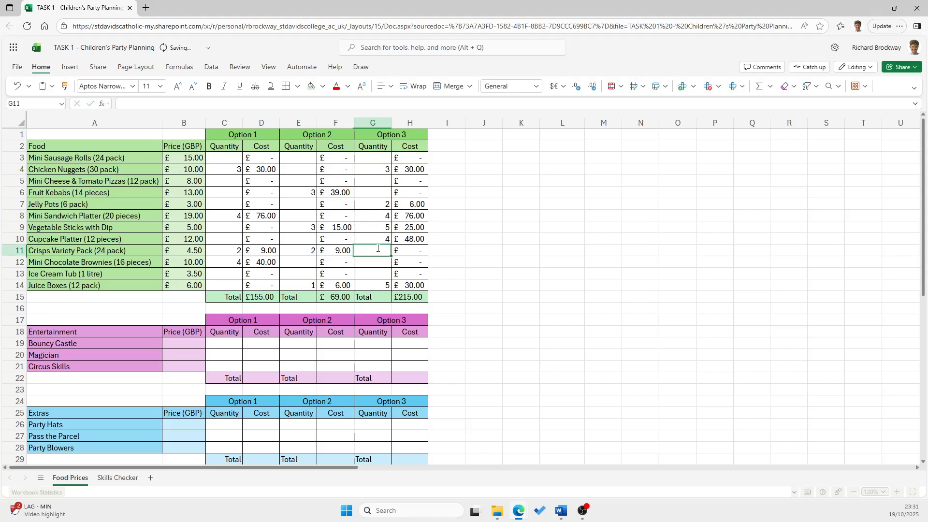
text(3)
click(479, 269)
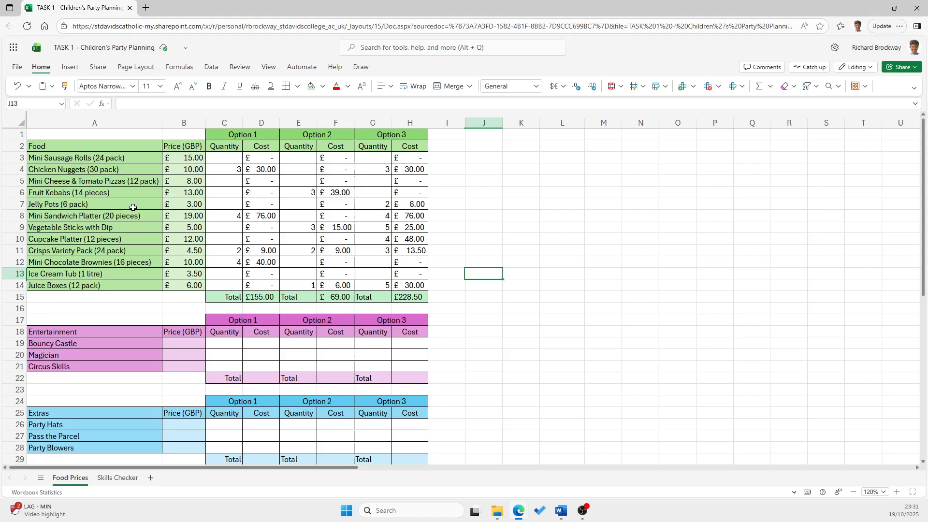
Make the food section's Option 1, Option 2 and Option 3 headings bold at font size 14
drag(240, 133, 377, 134)
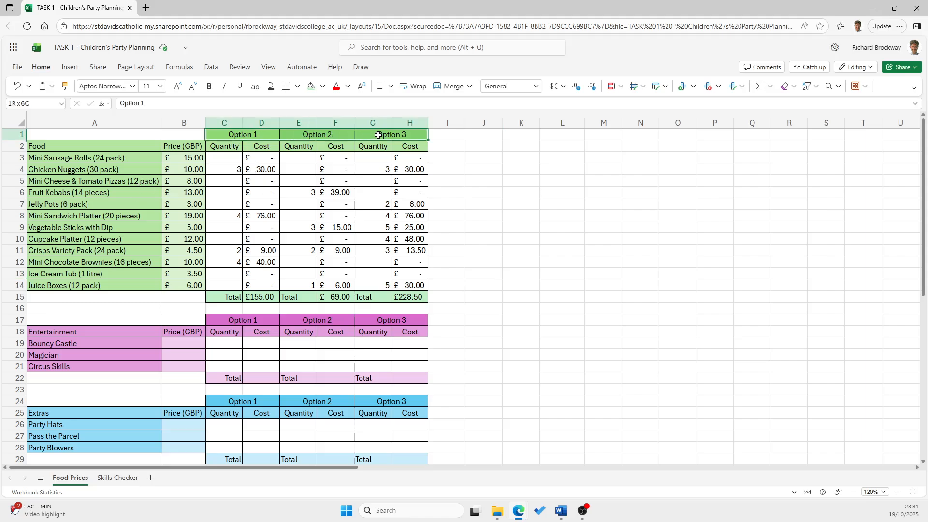
click(178, 88)
click(177, 88)
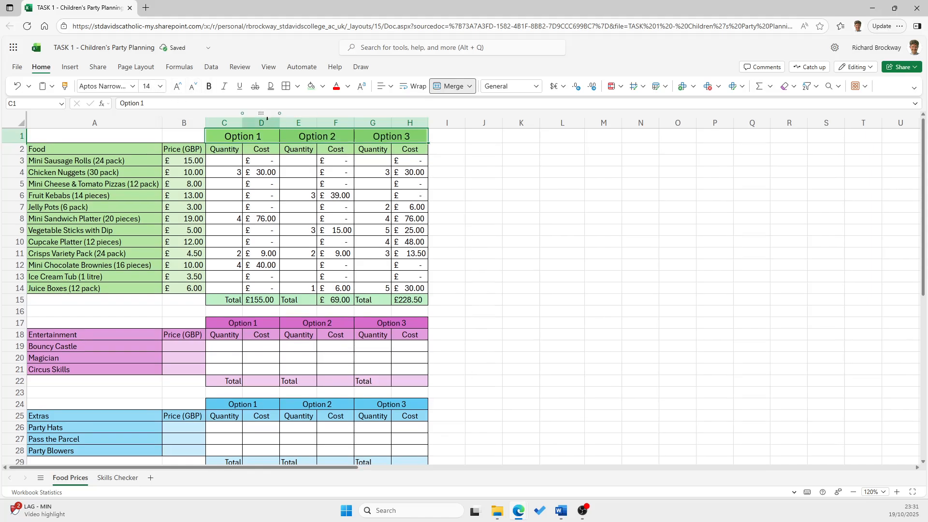
click(209, 87)
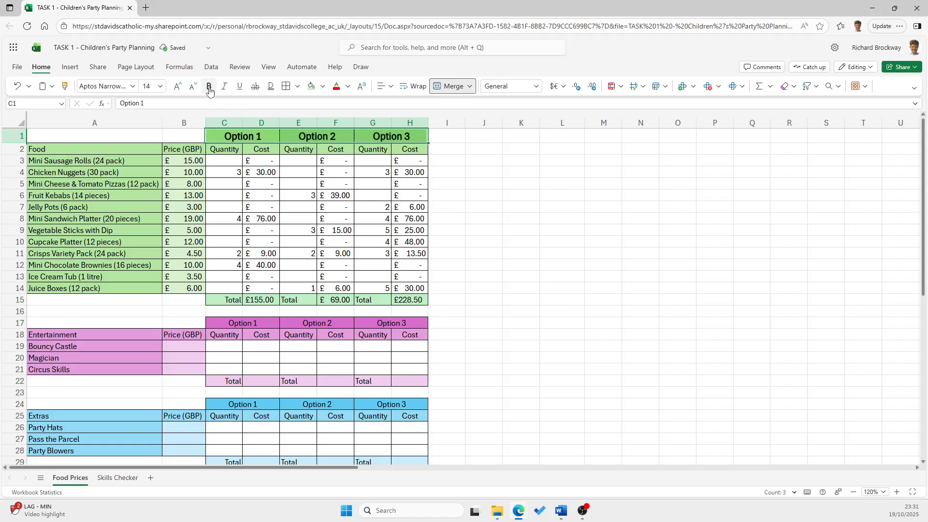
Italicise the food section's Price (GBP), Quantity and Cost headings in B2 to H2
click(182, 148)
drag(204, 148, 410, 149)
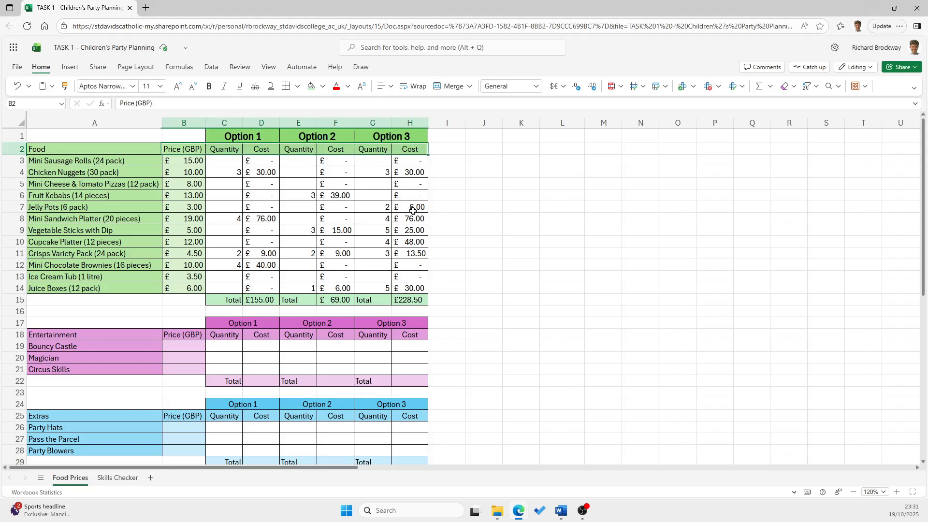
click(223, 86)
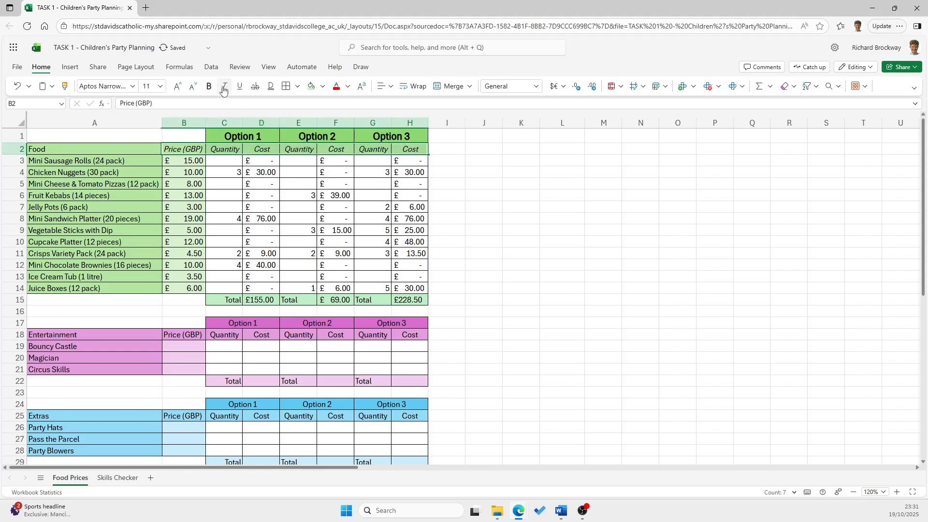
click(501, 257)
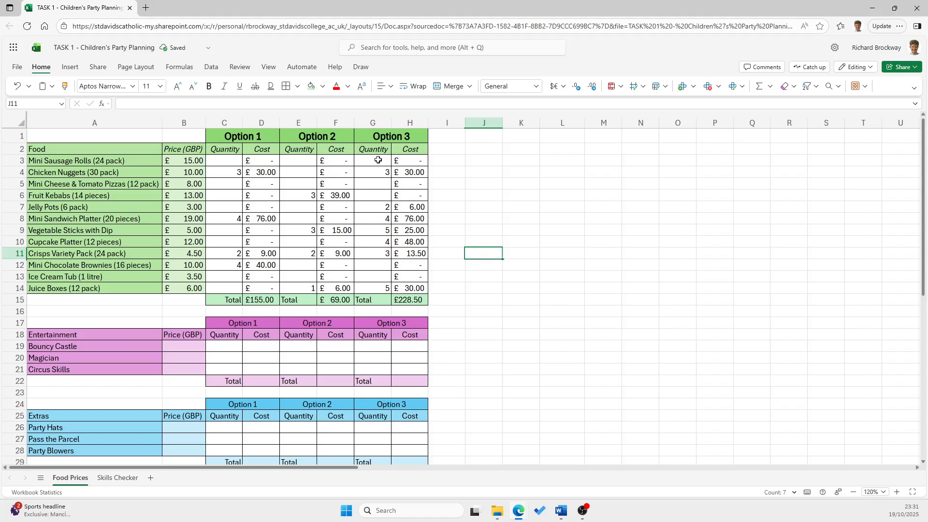
Italicise the three Total labels in row 15 of the food section
click(235, 298)
click(223, 86)
click(299, 299)
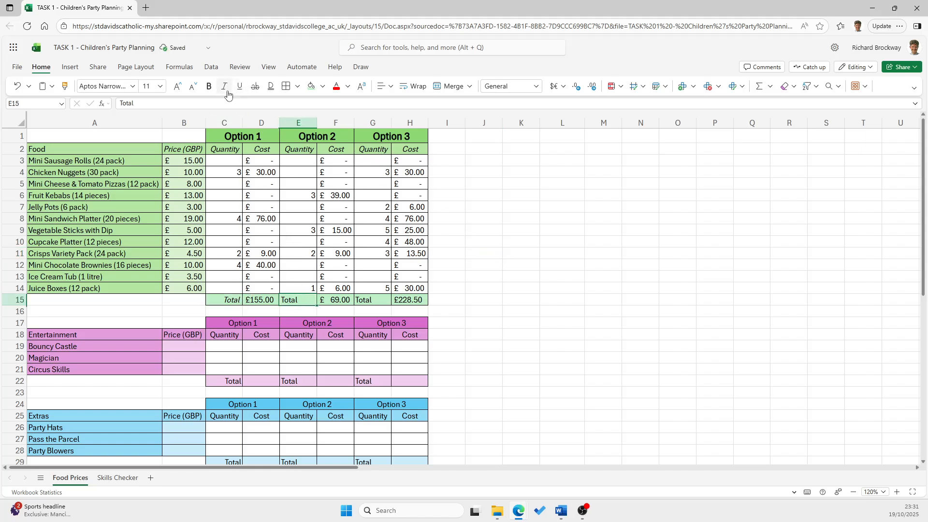
click(224, 86)
click(365, 300)
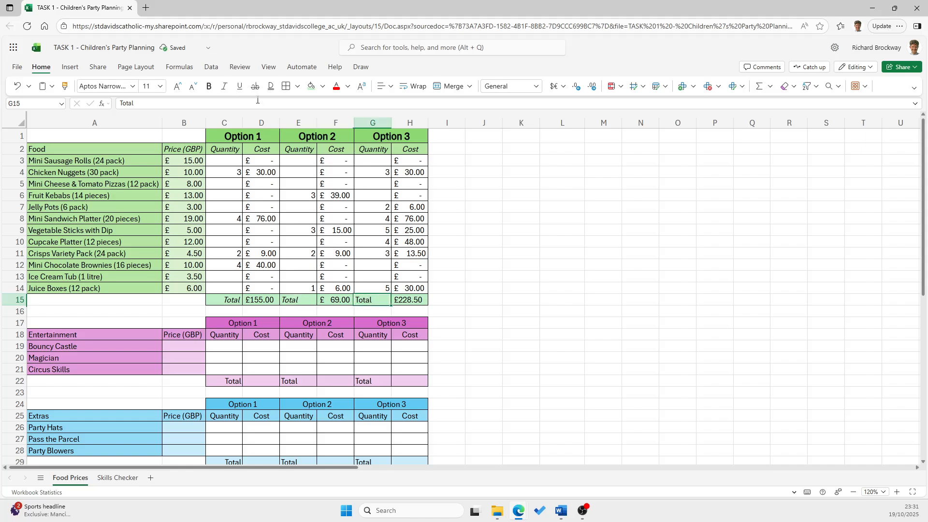
click(224, 90)
Right-align the Option 2 and Option 3 Total labels in E15 and G15
click(230, 300)
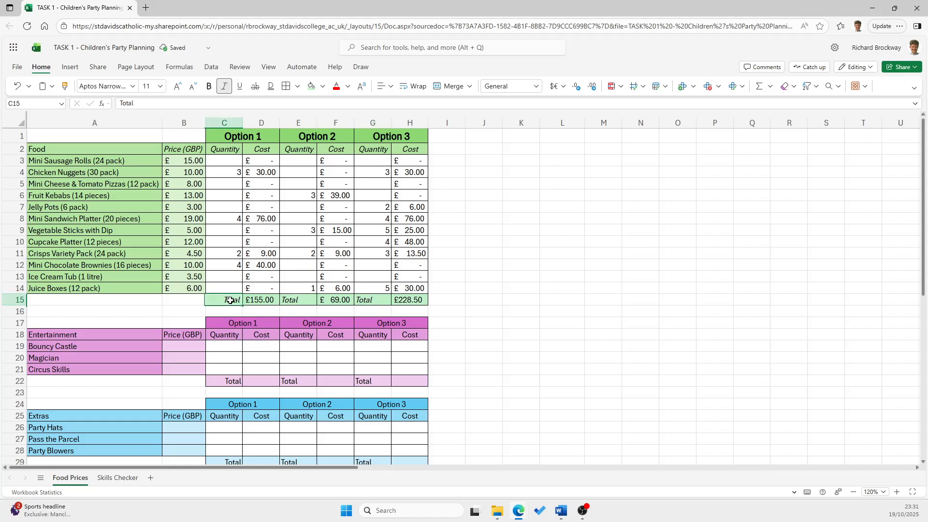
click(297, 300)
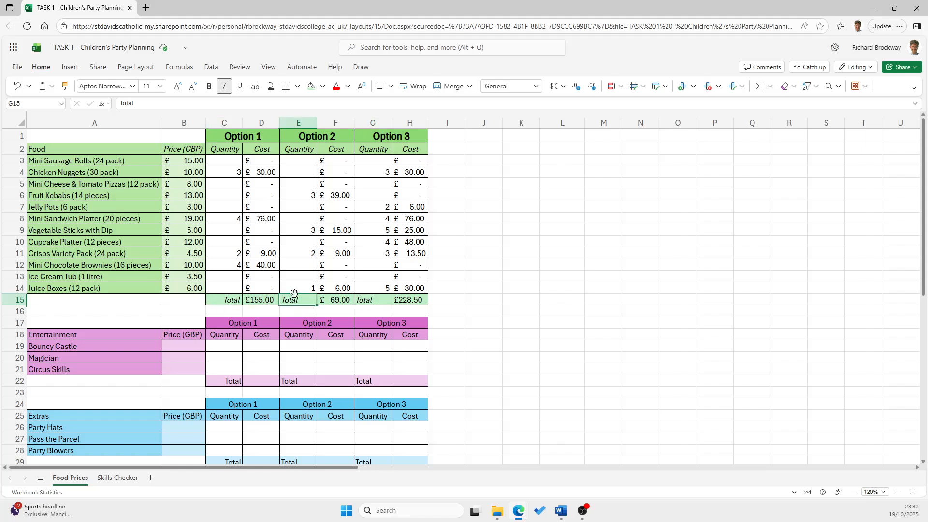
click(391, 87)
click(426, 121)
key(Right)
key(Right)
click(390, 87)
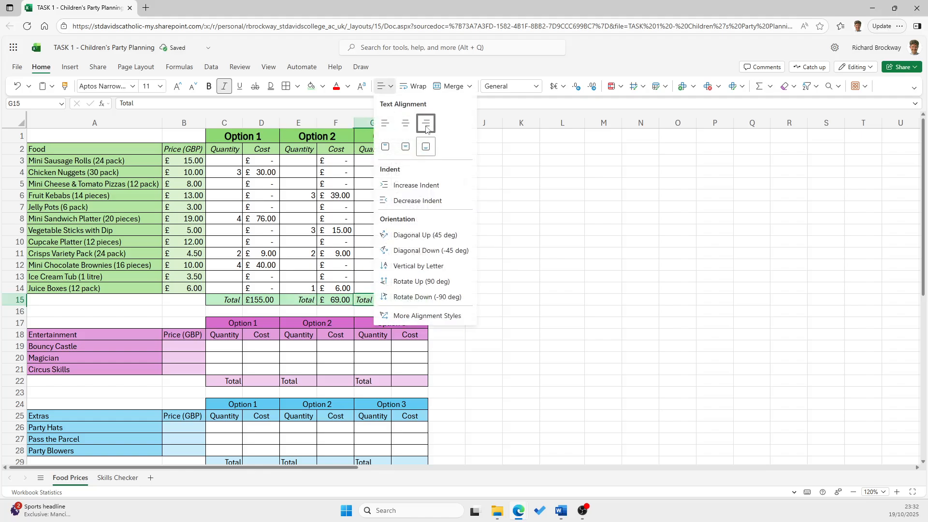
click(425, 122)
click(463, 346)
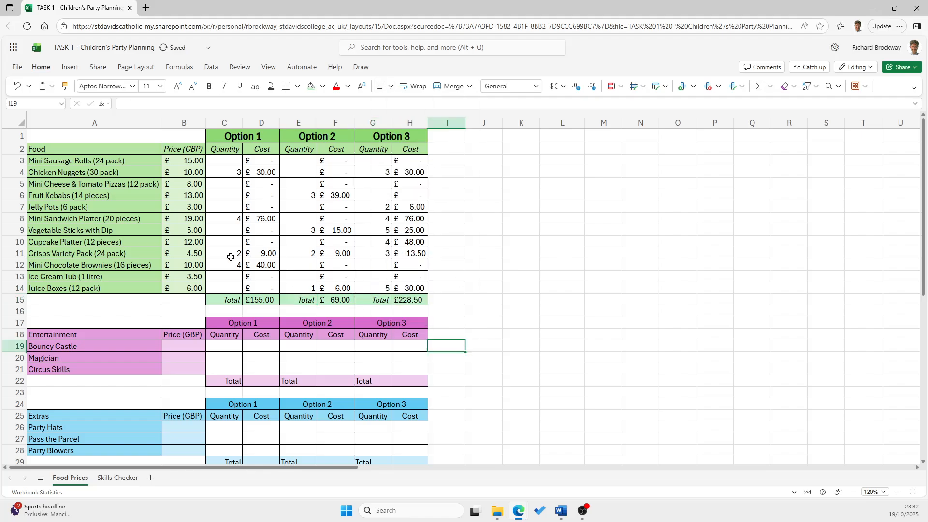
Make the Food heading in A2 bold, underlined and horizontally centred
click(74, 149)
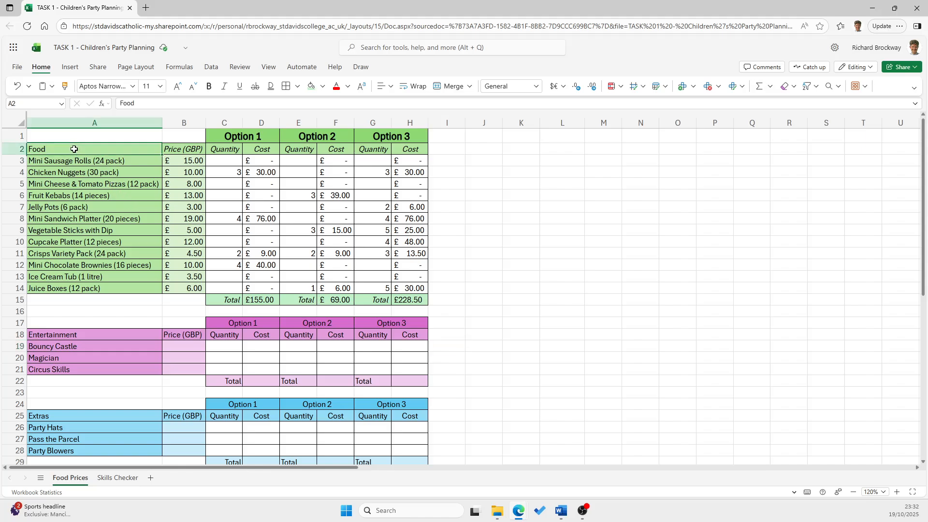
click(209, 86)
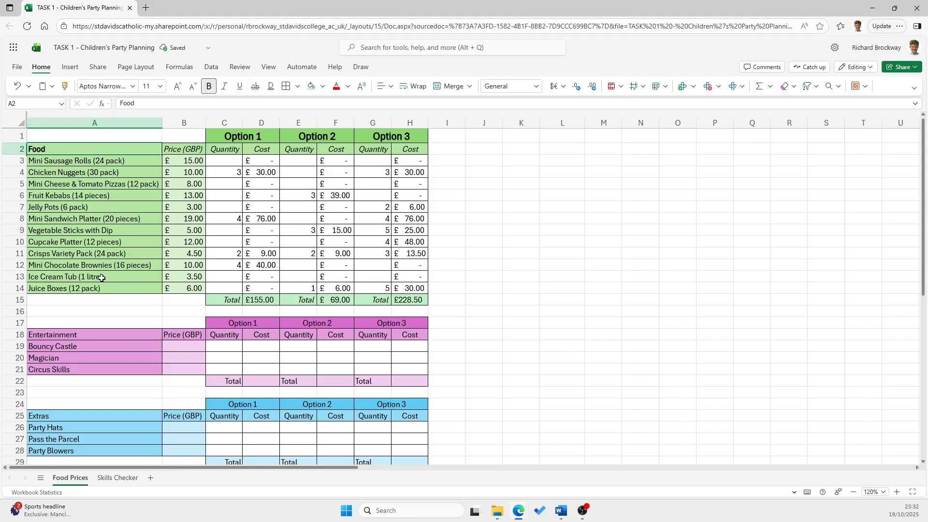
click(240, 87)
click(385, 87)
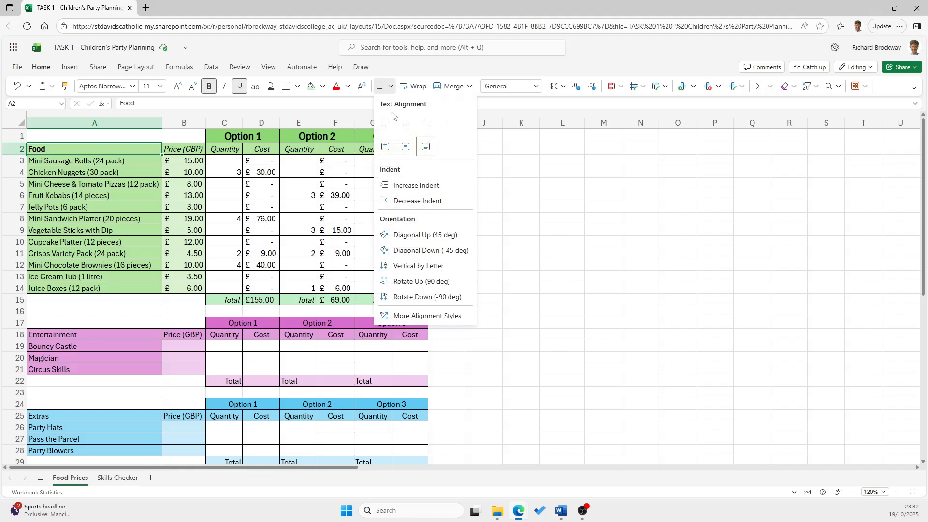
click(406, 124)
click(129, 297)
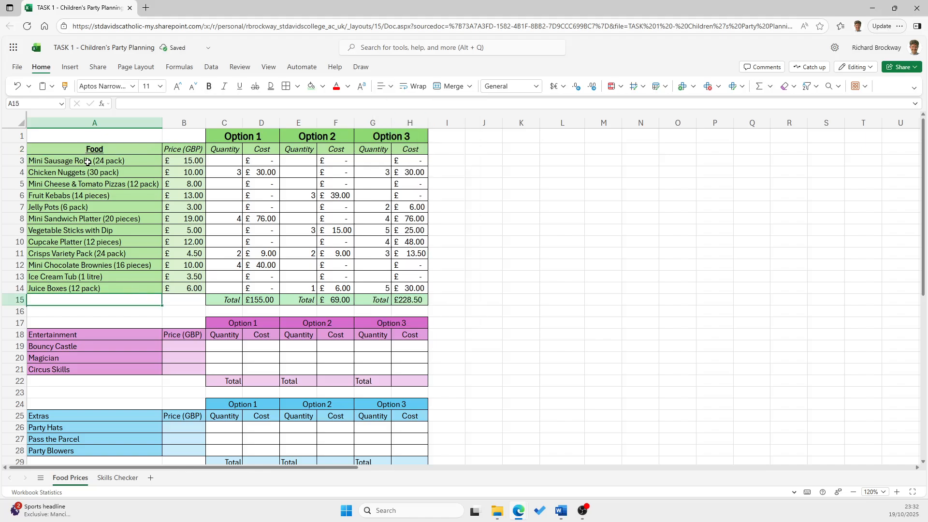
drag(87, 161, 86, 289)
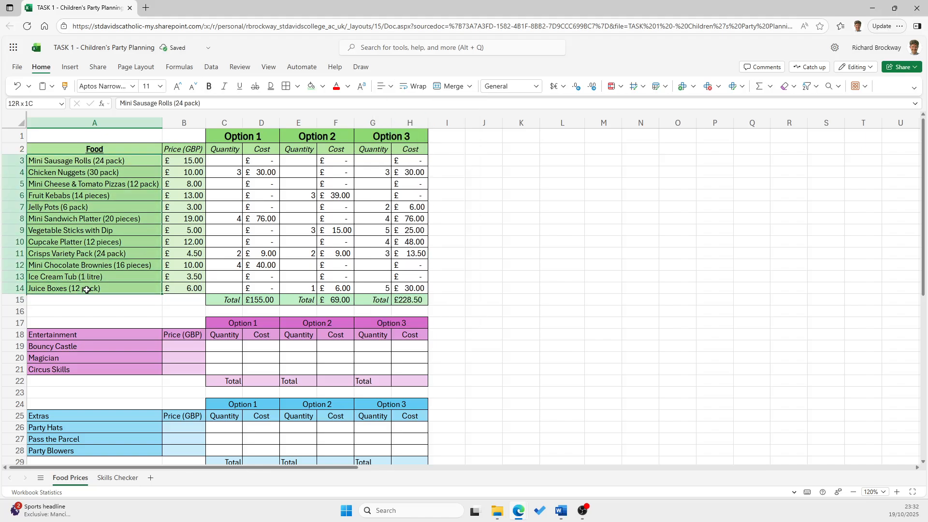
click(514, 241)
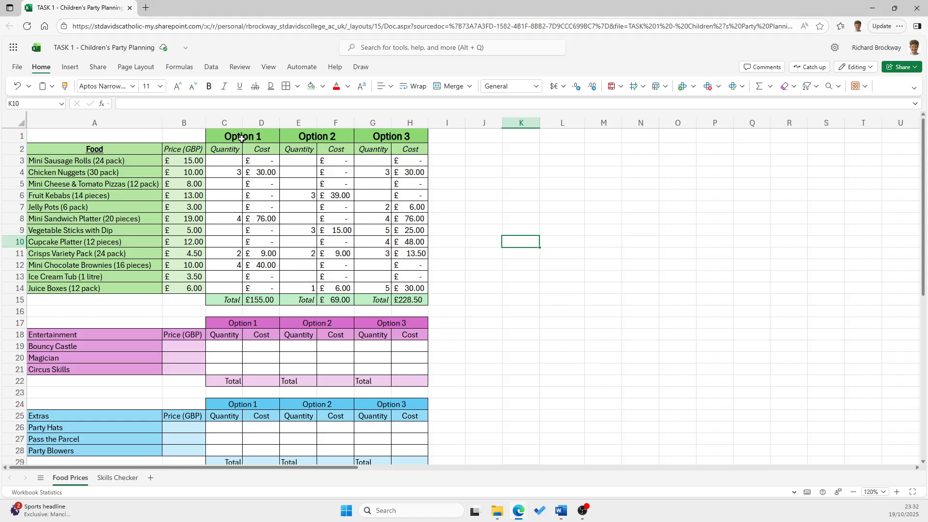
Set the font of the food section's Option 1, Option 2 and Option 3 headings to Berlin Sans FB
drag(240, 137, 391, 137)
click(131, 87)
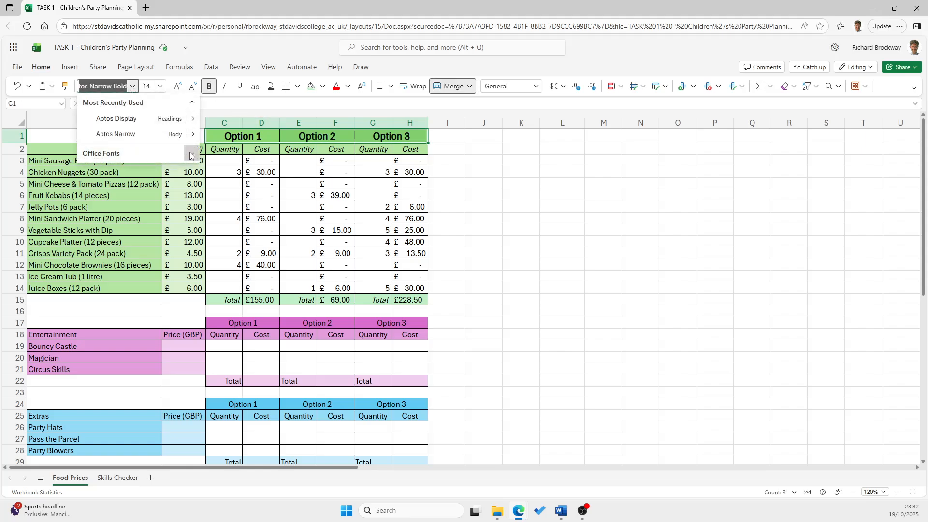
click(183, 156)
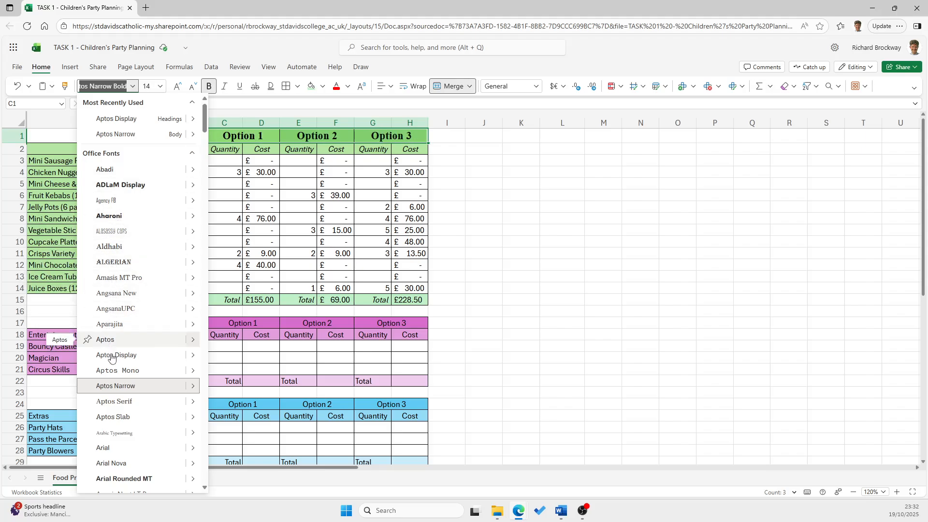
scroll(123, 429, down, 3)
scroll(123, 429, down, 4)
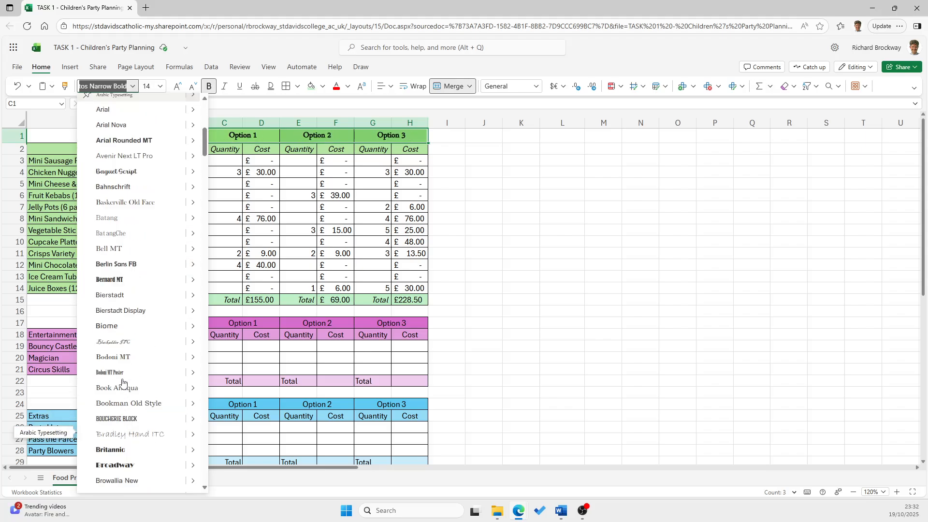
click(127, 266)
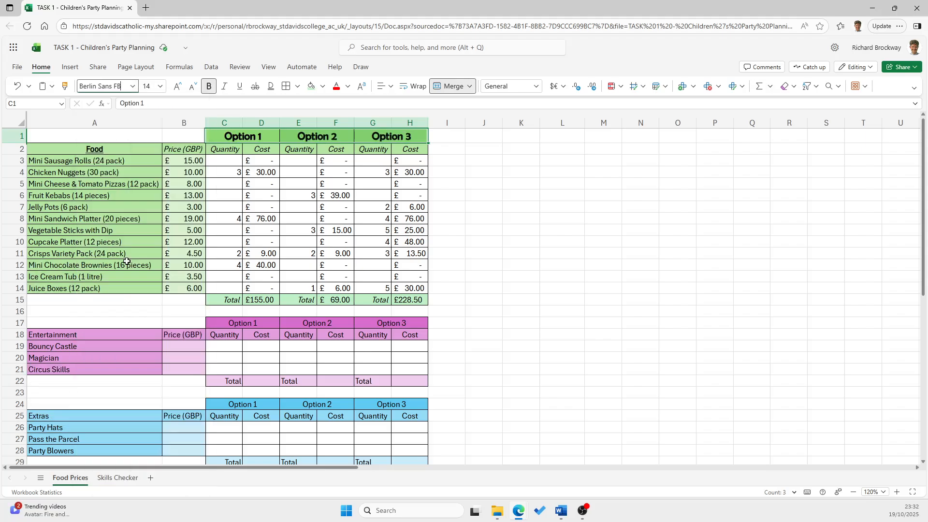
click(528, 299)
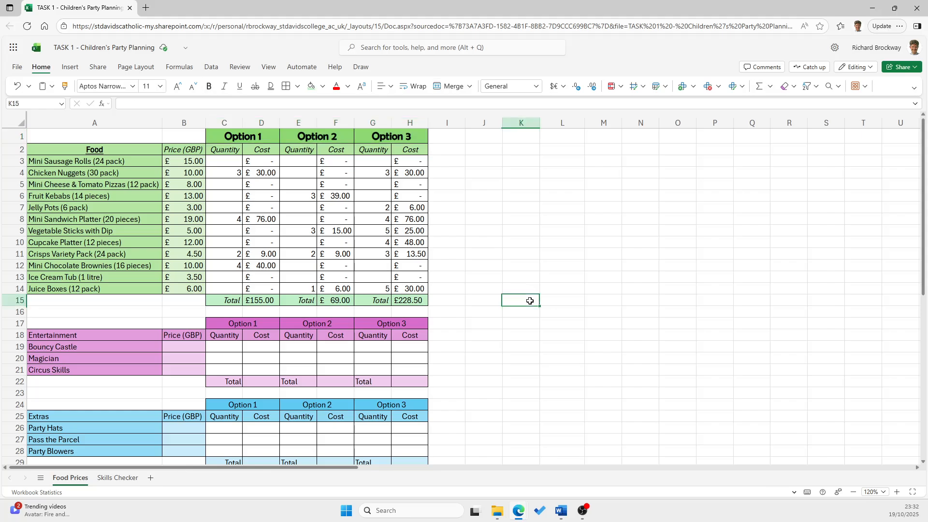
click(245, 137)
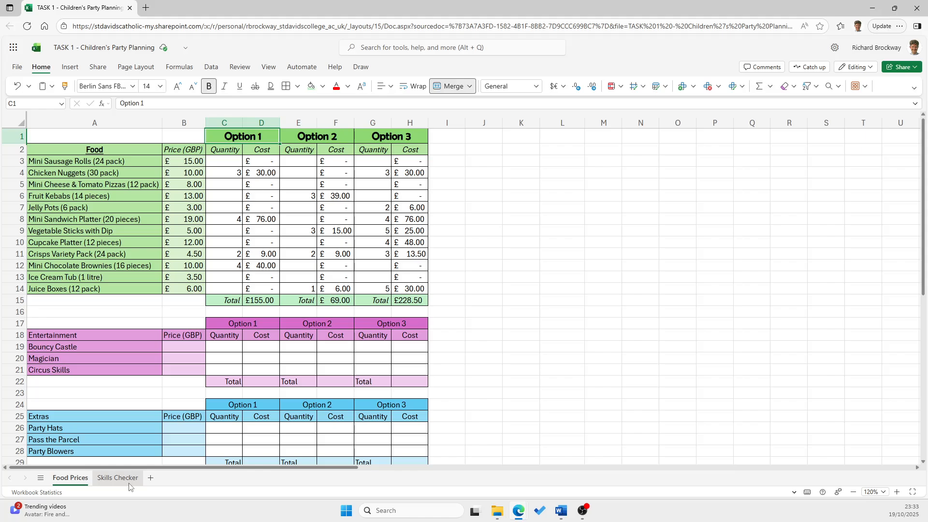
Add a new worksheet after Food Prices and rename it Dashboard
click(151, 478)
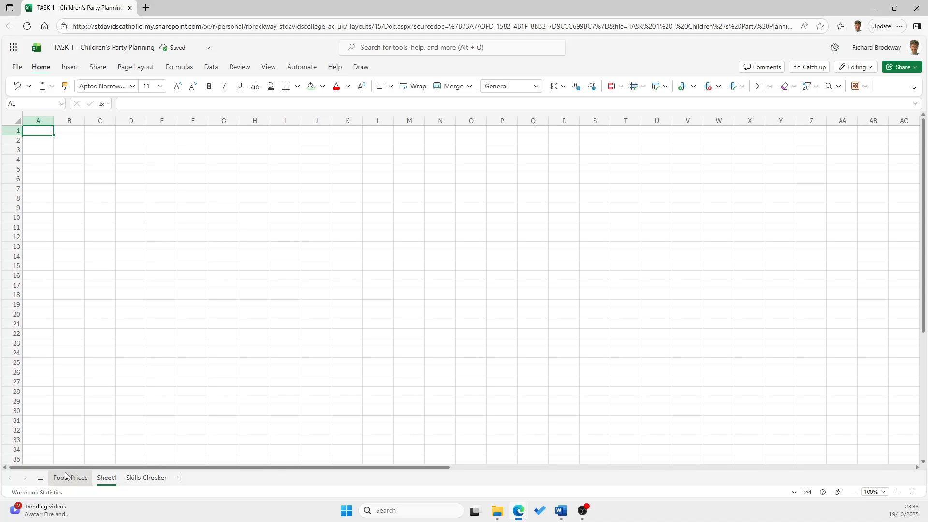
double_click(106, 478)
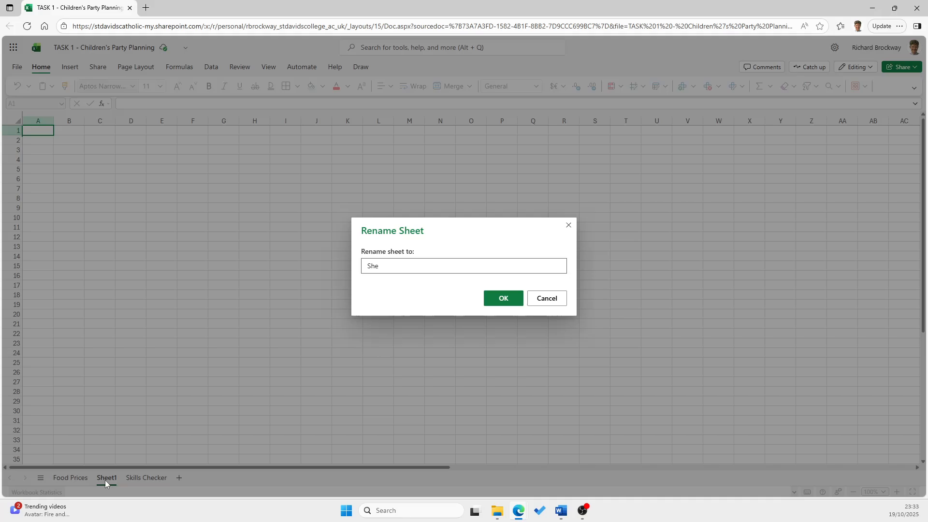
key(BackSpace)
key(BackSpace)
key(BackSpace)
text(Da)
click(487, 294)
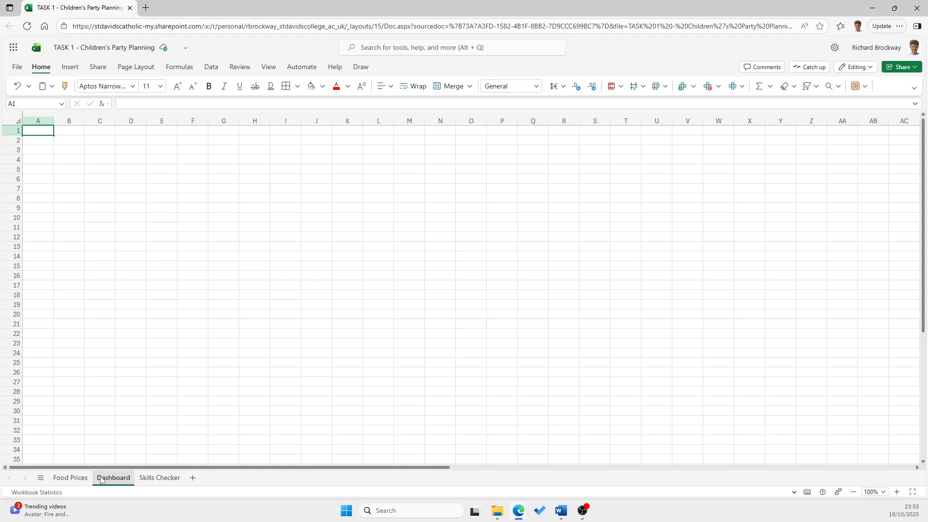
click(77, 476)
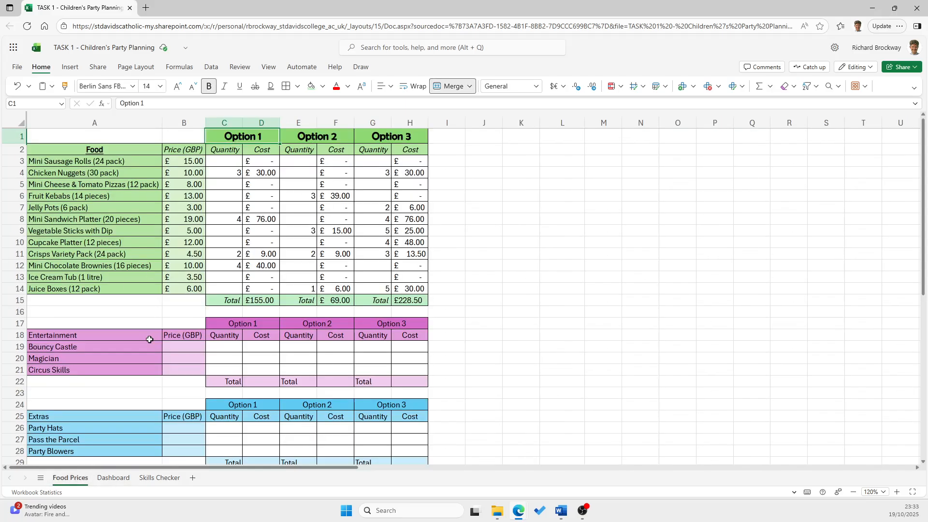
click(114, 478)
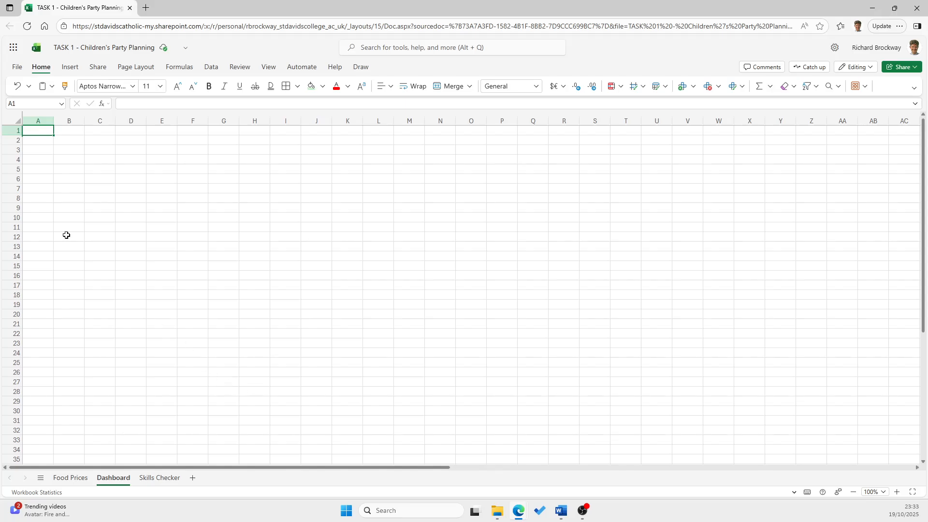
click(77, 478)
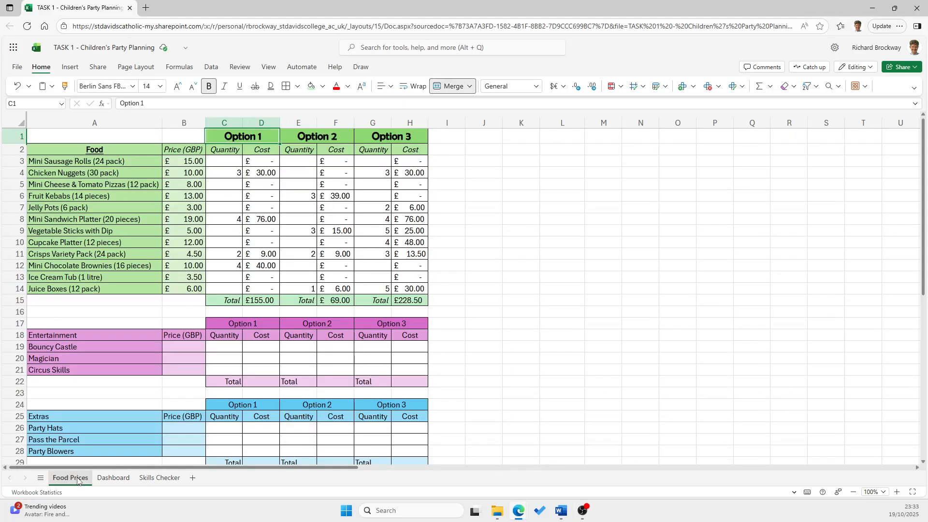
click(113, 477)
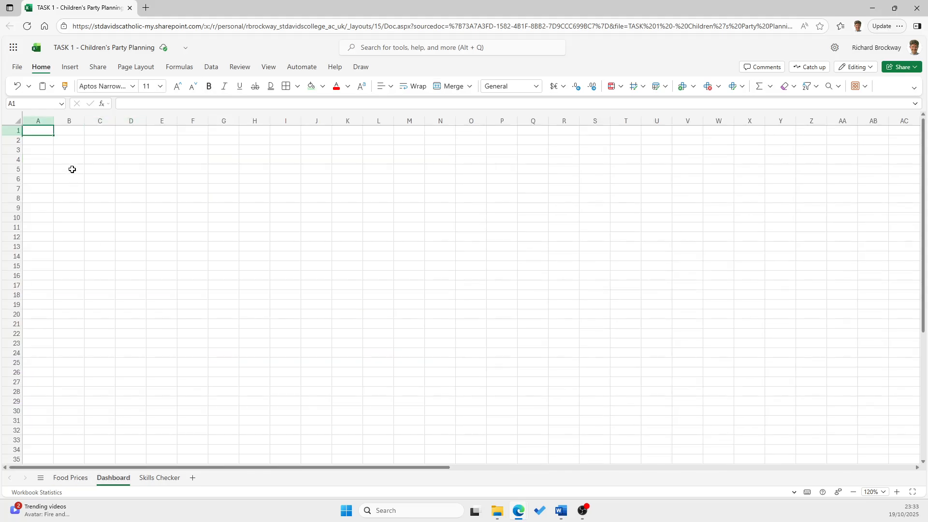
click(71, 139)
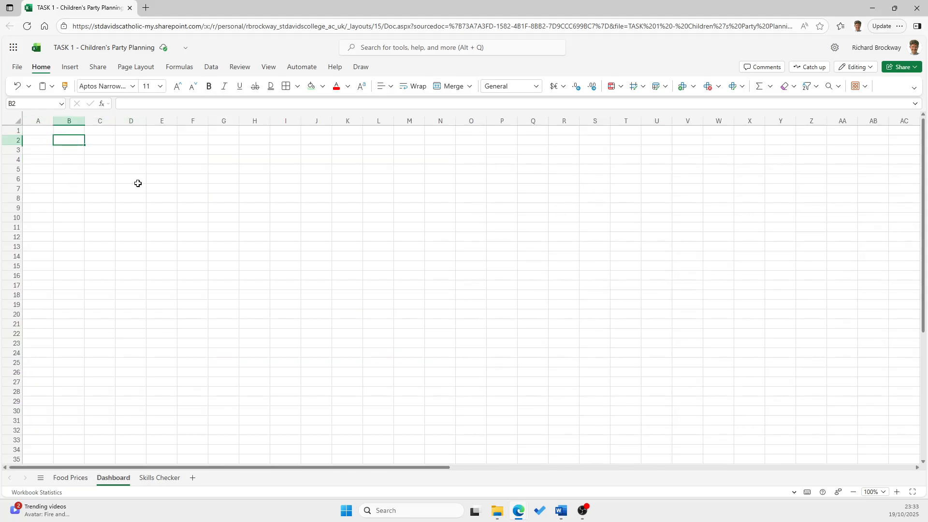
Enter the headings Food, Max and Min in A1, B1 and C1 of the Dashboard sheet
click(40, 133)
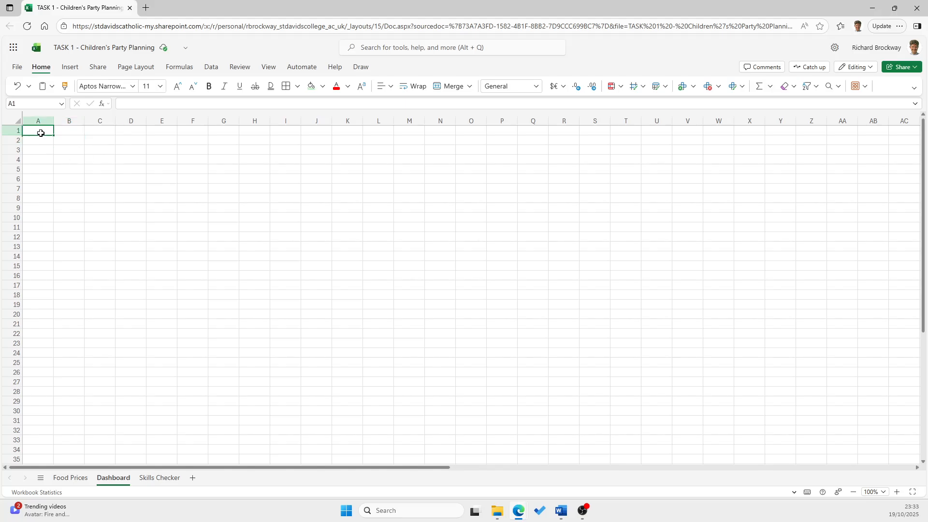
text(Food)
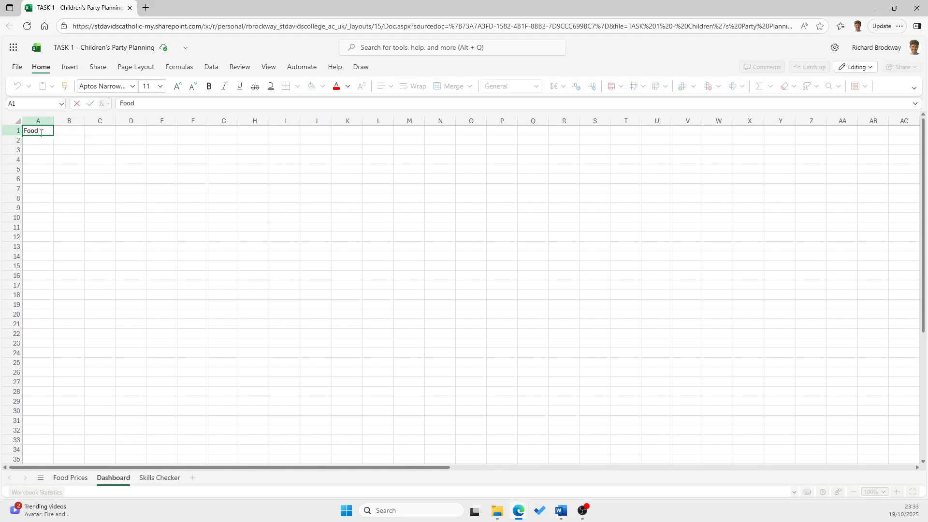
click(91, 220)
click(69, 131)
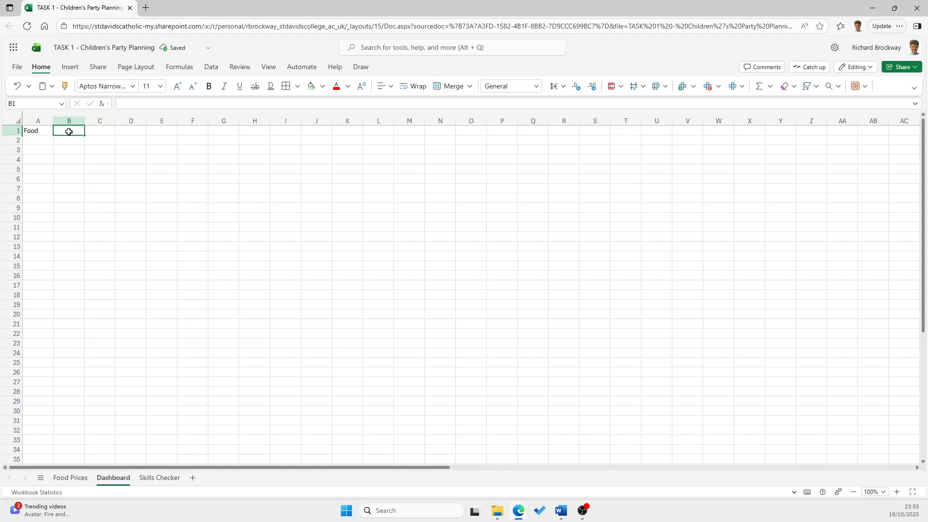
text(Ma)
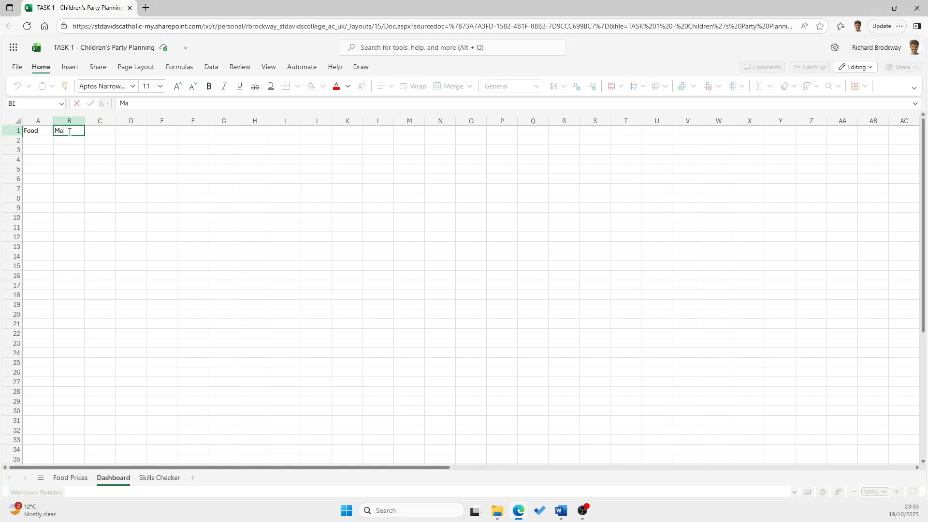
text(x)
key(Tab)
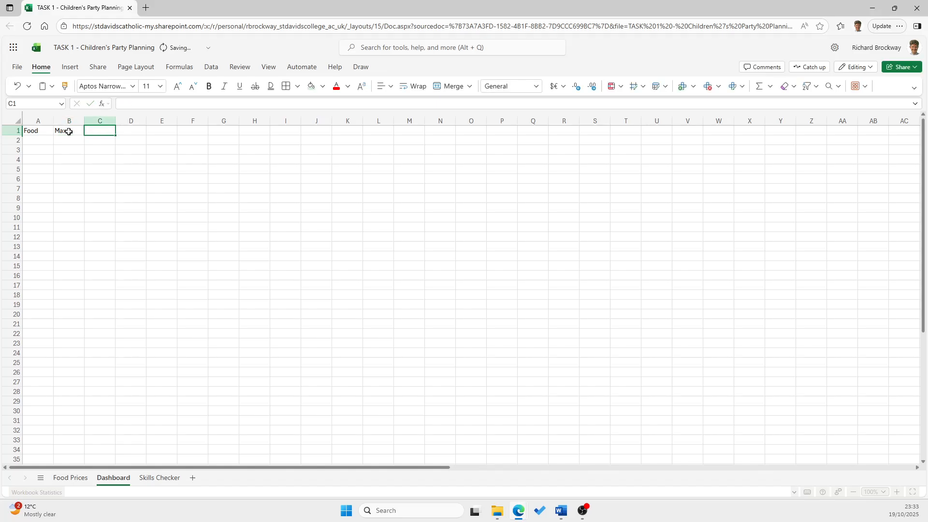
text(Min)
key(Tab)
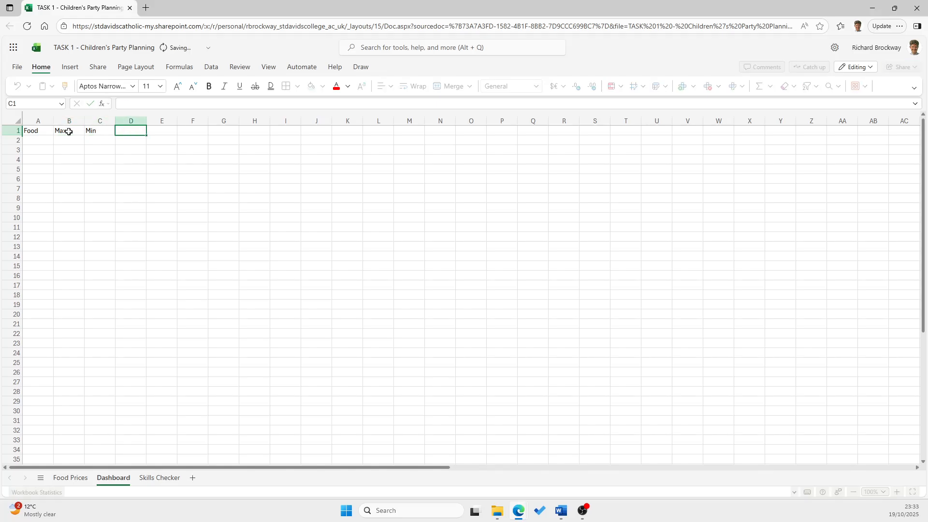
Enter the headings Average and Difference in D1 and E1, and widen column E to fit its heading
text(Average)
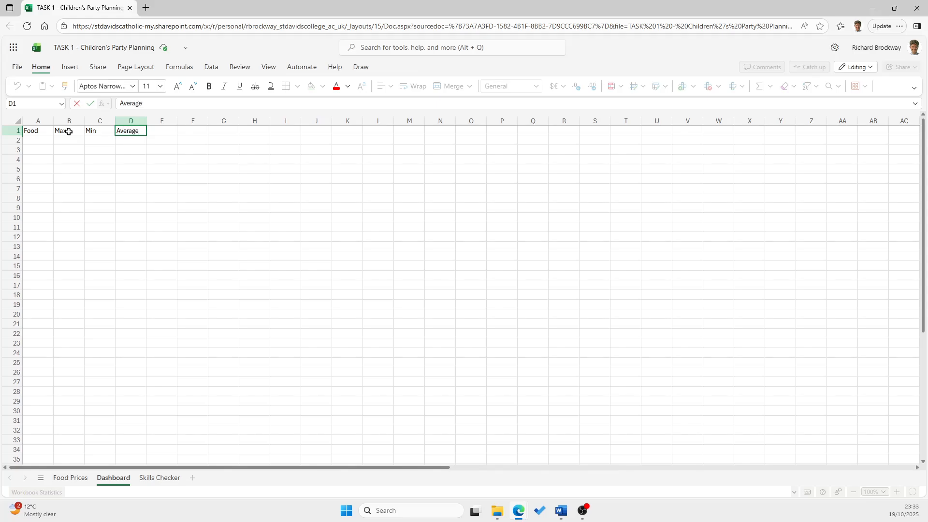
key(Tab)
text(Differ)
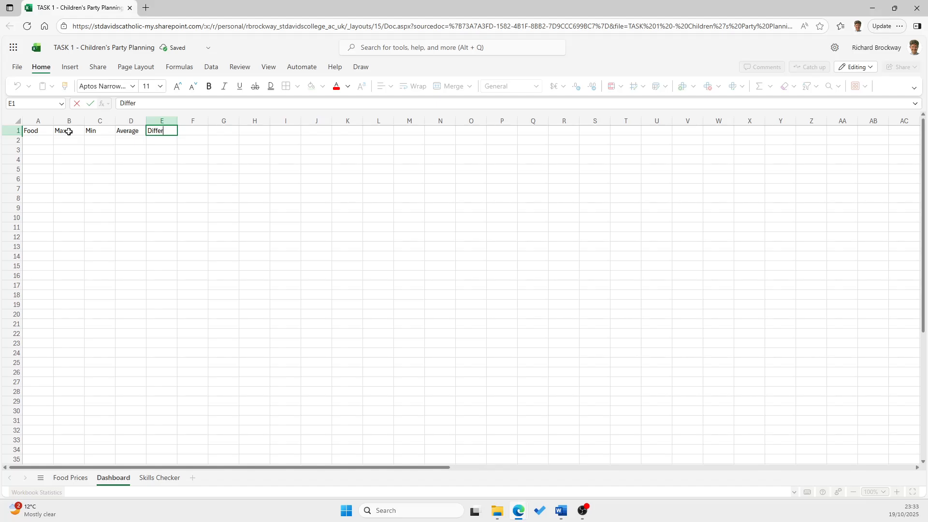
text(ence)
click(158, 178)
double_click(177, 121)
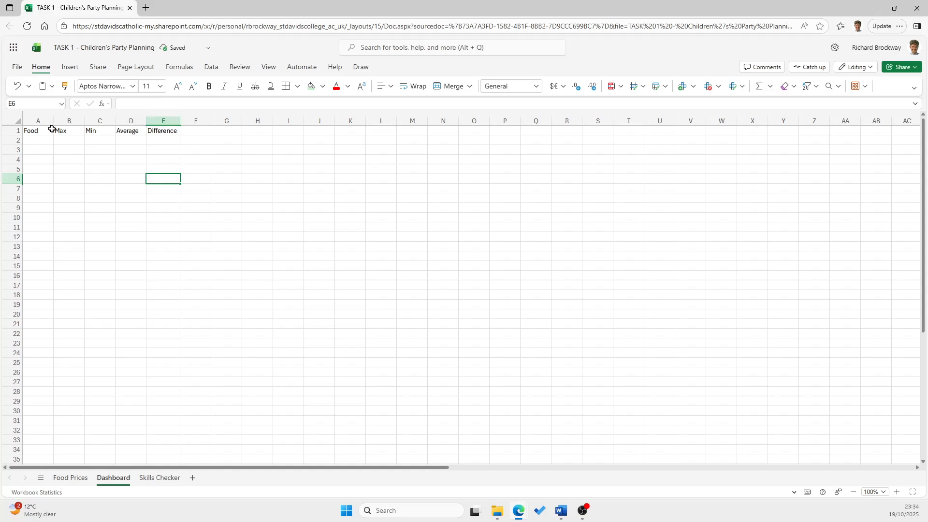
Enter the row label Price in A2 and apply borders to all cells in A1:E2
click(39, 140)
text(Price)
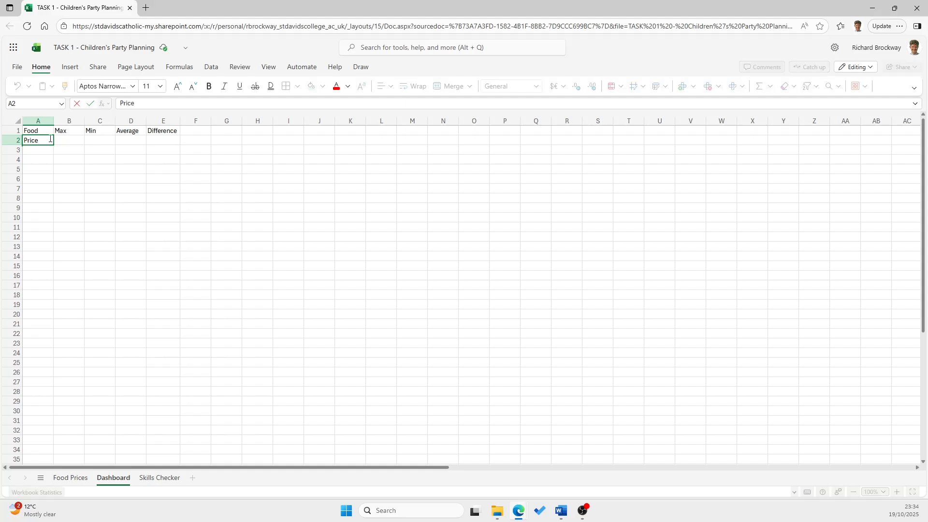
key(Return)
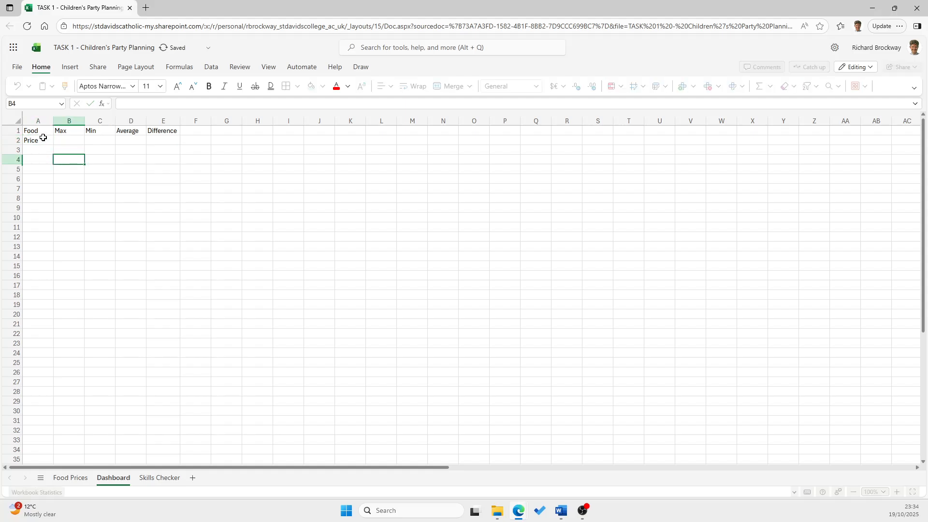
drag(36, 130, 179, 139)
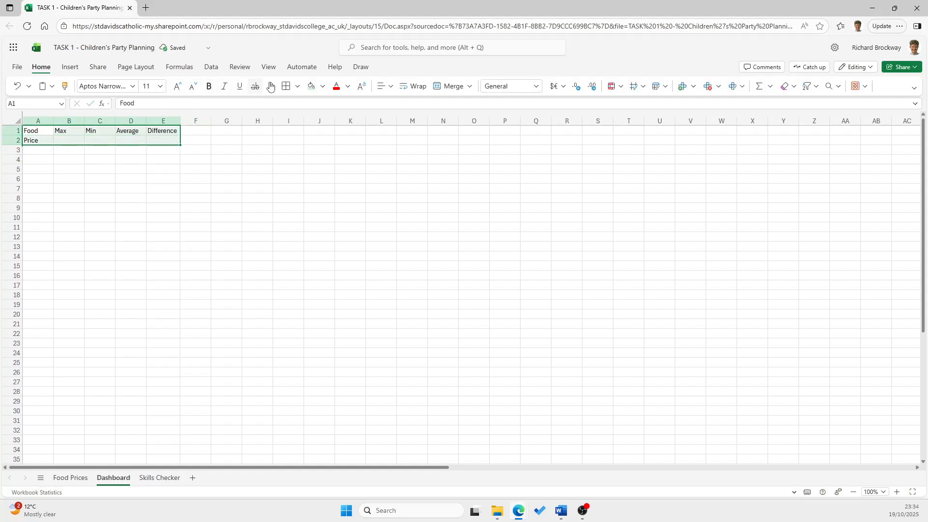
click(285, 86)
click(38, 170)
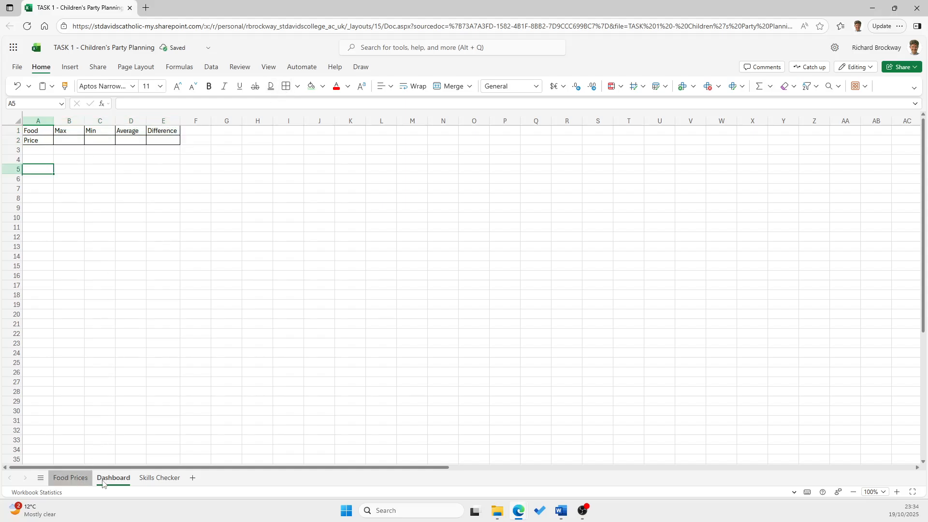
Fill the heading cells A1:E1 with light green and the Price label in A2 with a paler green, matching the Food Prices sheet
click(70, 477)
click(113, 478)
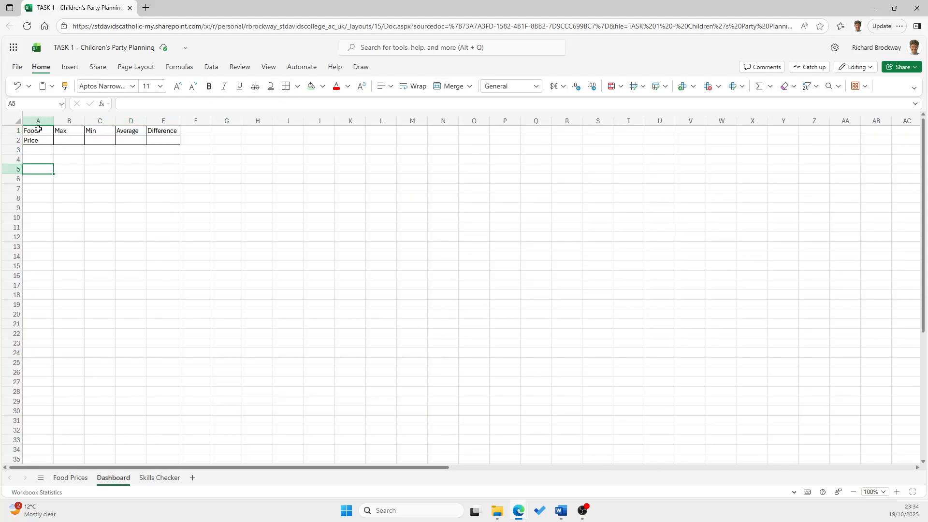
drag(37, 130, 163, 130)
click(322, 86)
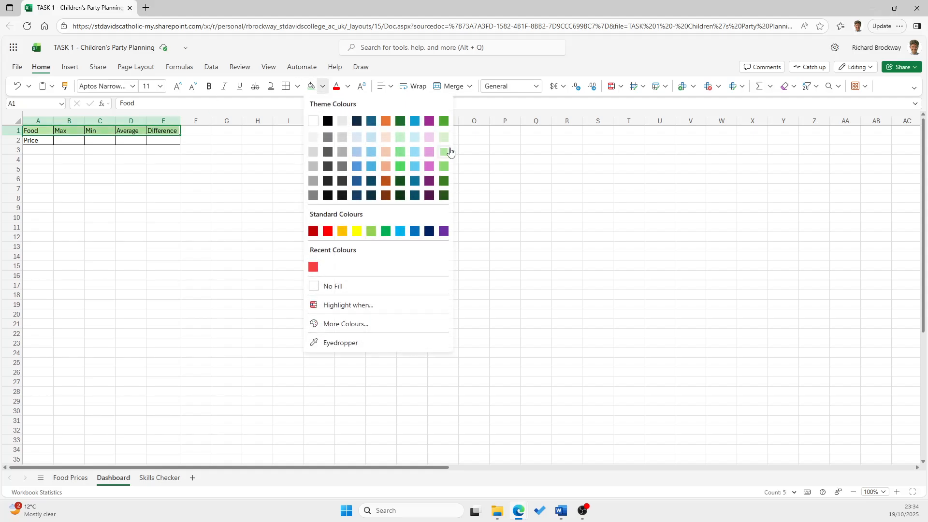
click(446, 151)
click(41, 141)
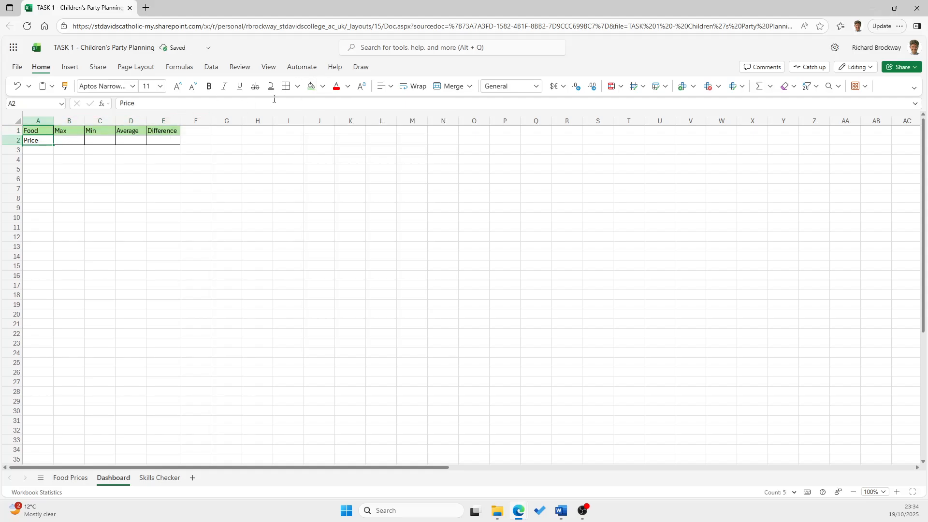
click(323, 86)
click(443, 147)
click(68, 179)
Enter a MAX formula in B2 covering the three food option totals, D15, F15 and H15 on Food Prices, and check it against that sheet
click(71, 141)
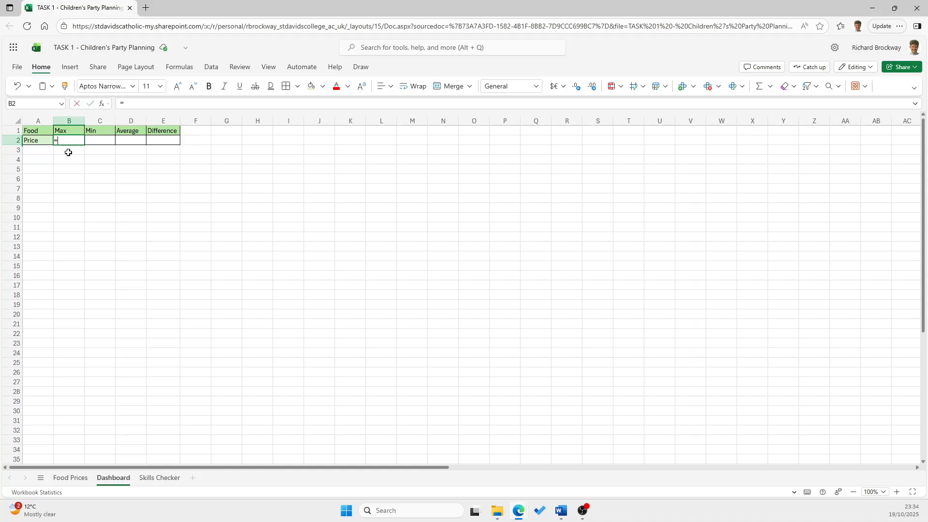
text(=M)
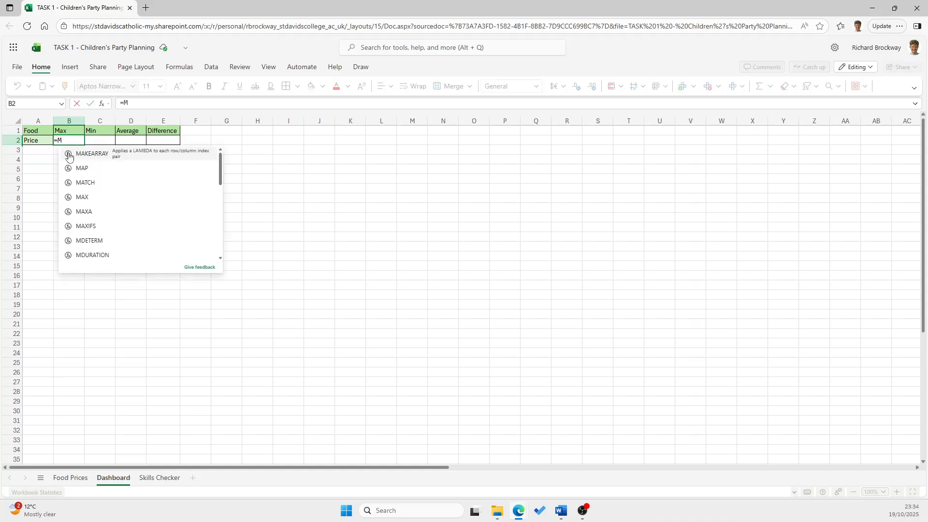
text(AX)
click(68, 155)
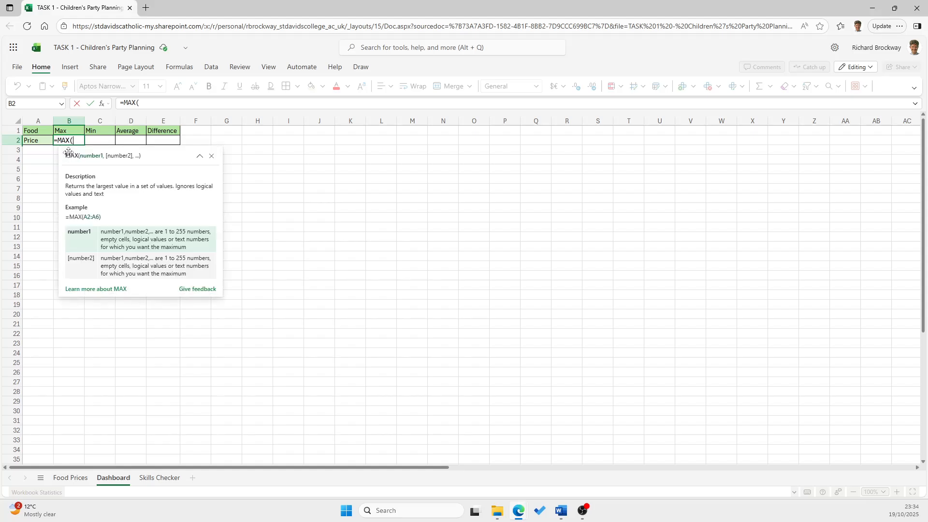
click(70, 478)
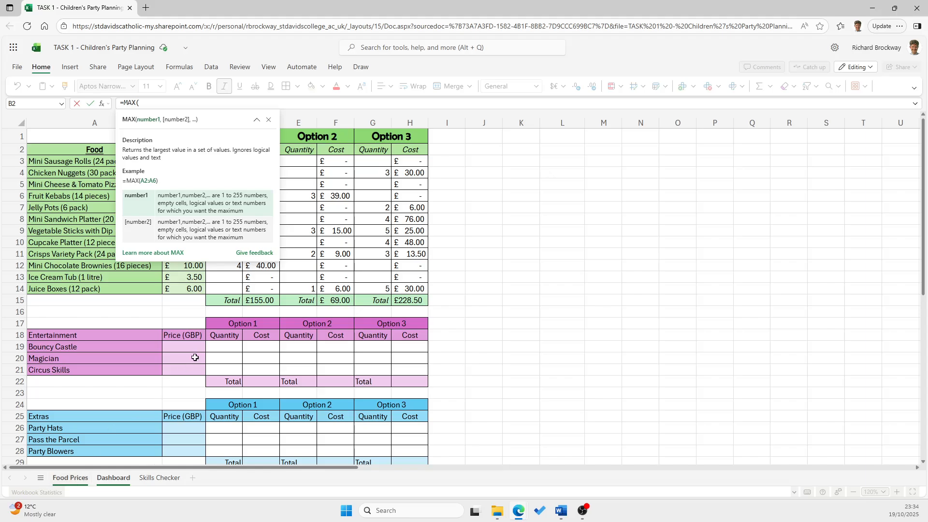
click(266, 302)
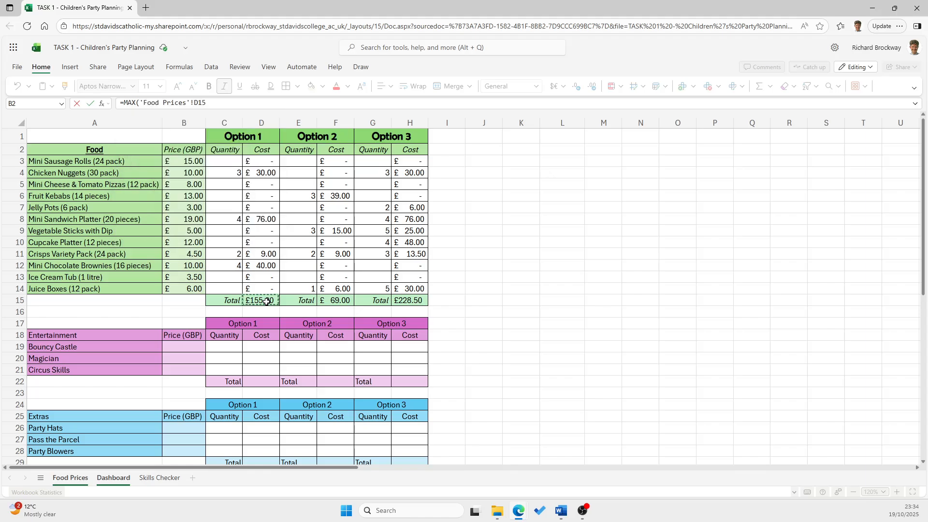
text(,)
click(338, 300)
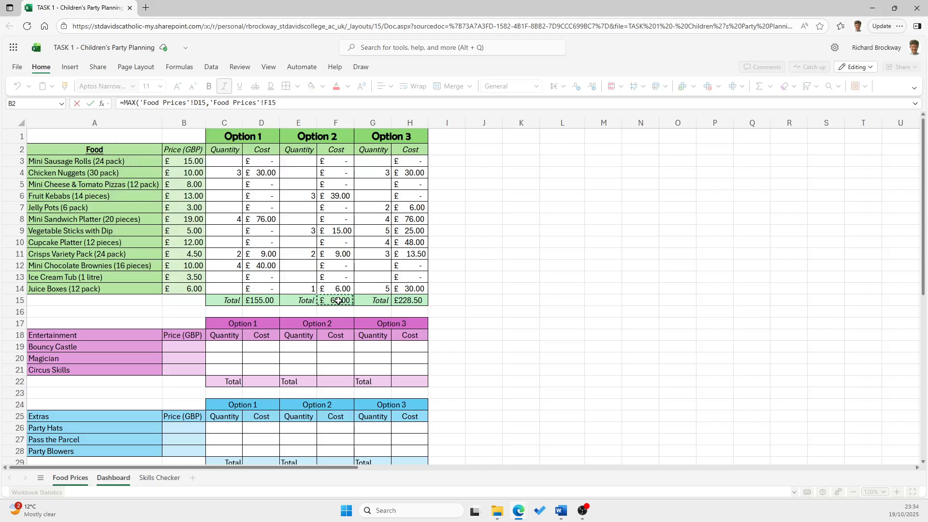
text(,'Food Prices'!H15)
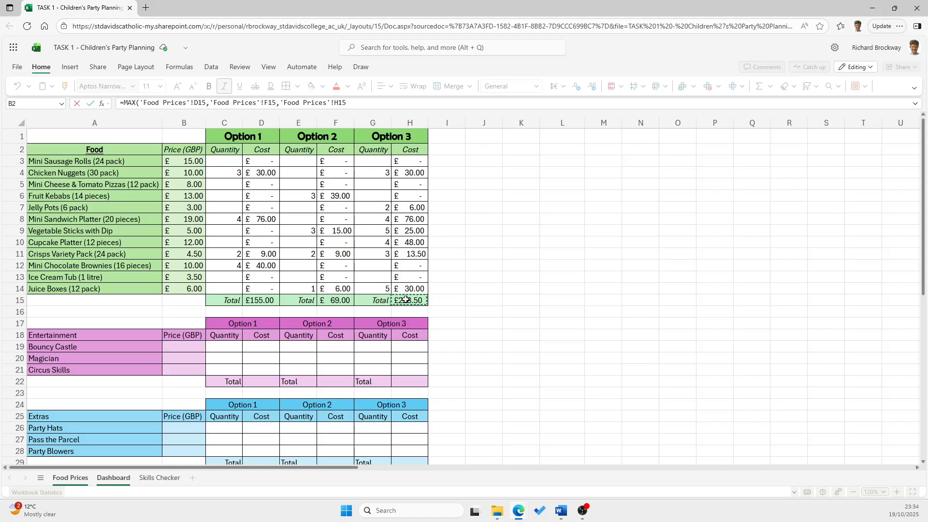
text())
key(Return)
click(70, 140)
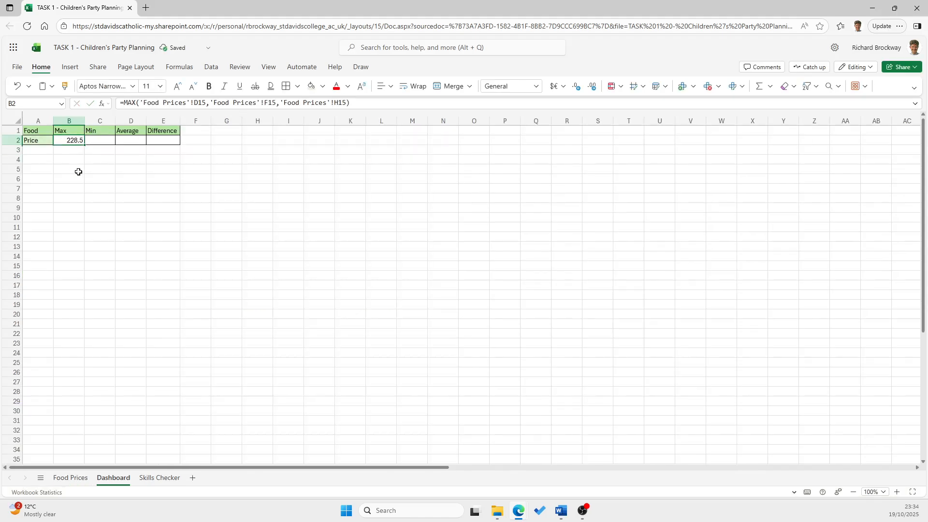
click(69, 478)
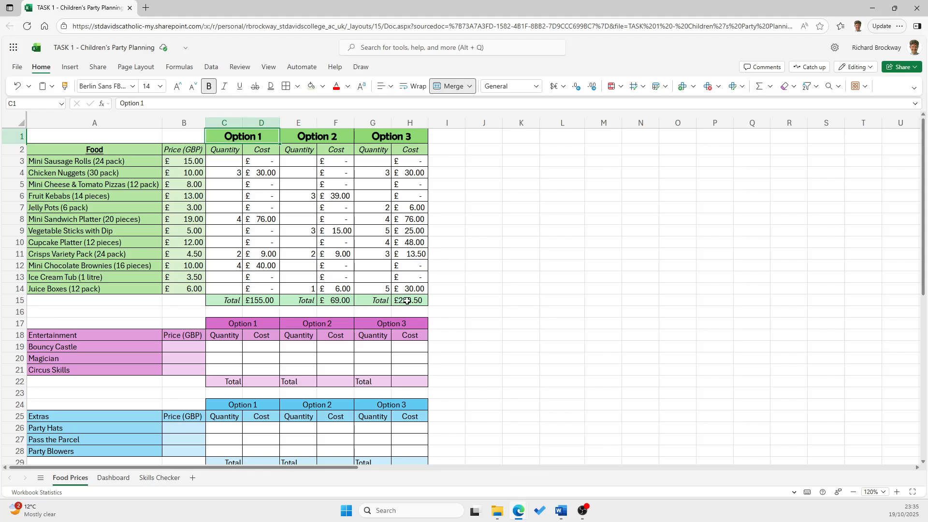
click(120, 480)
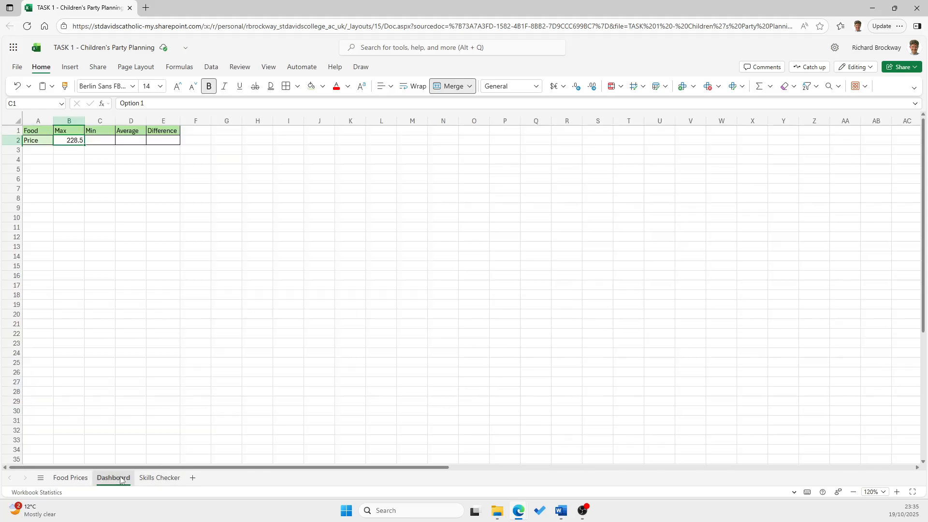
Enter a MIN formula in C2 covering the three food option totals, D15, F15 and H15 on the Food Prices sheet
click(110, 139)
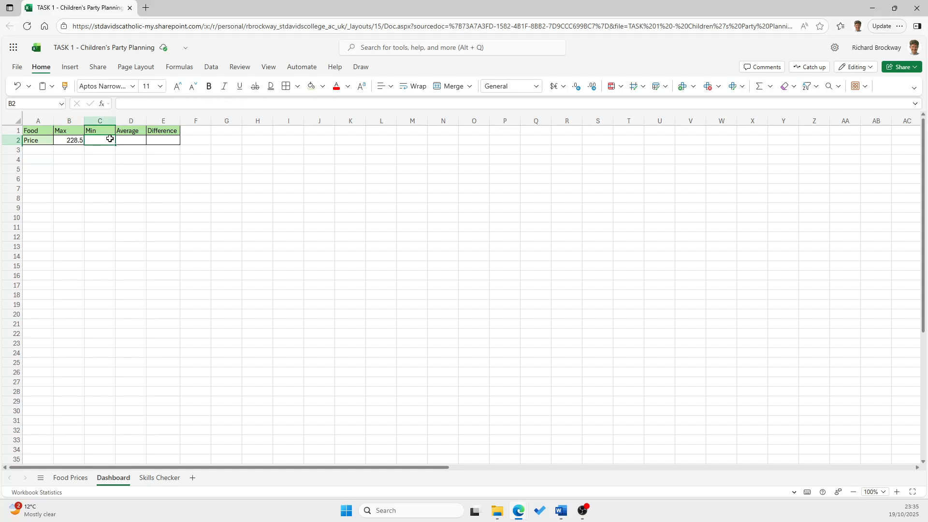
text(+)
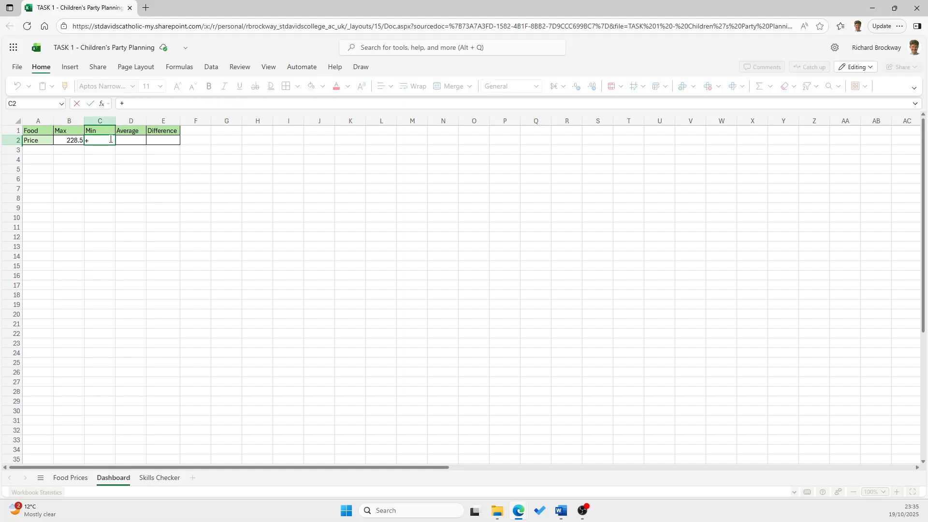
text(=MIN()
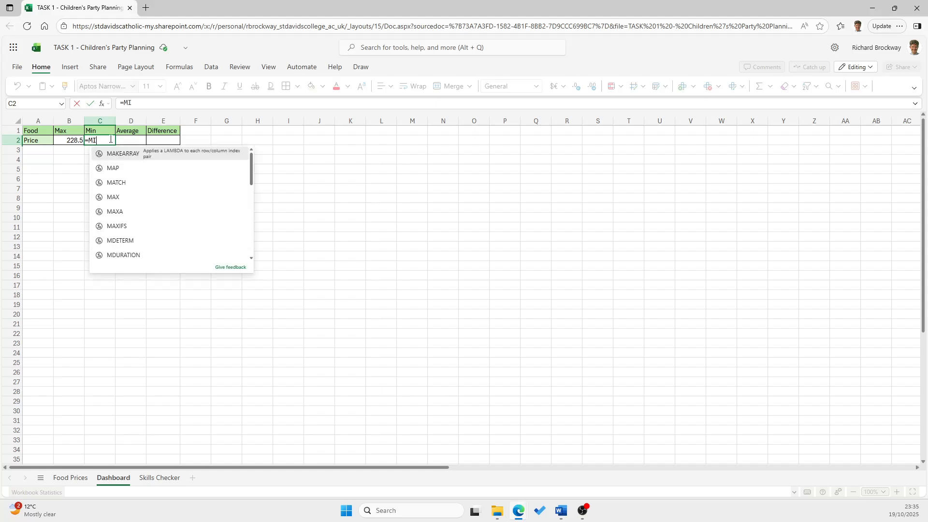
click(70, 477)
click(261, 300)
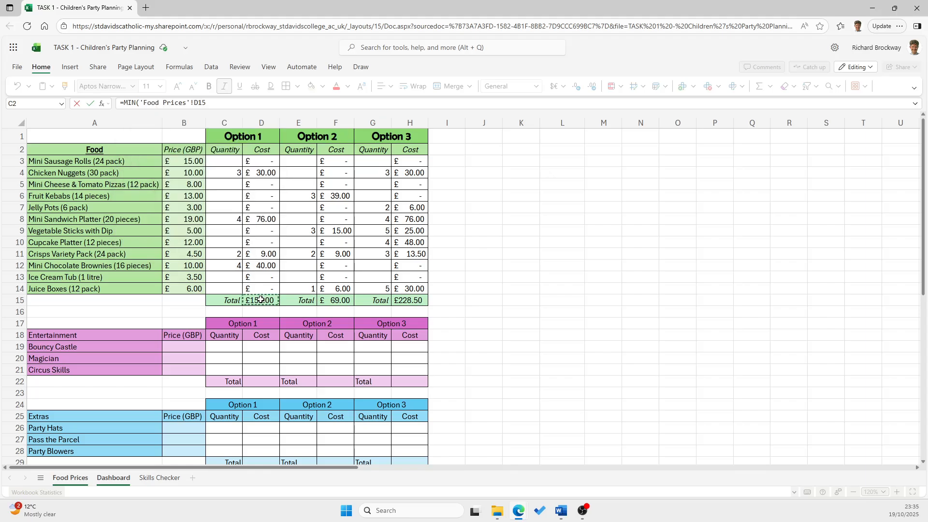
text(,)
click(336, 299)
text(,)
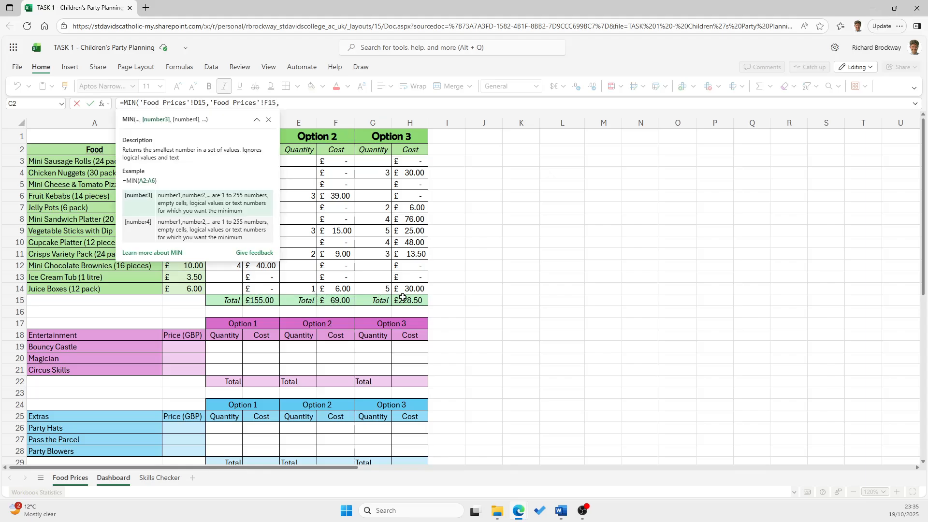
click(407, 298)
text(,)
click(359, 101)
text())
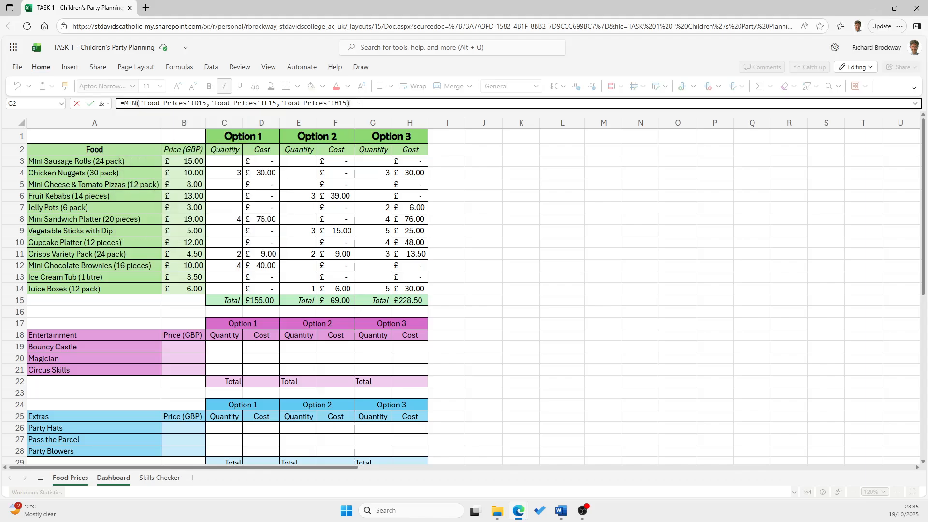
key(Return)
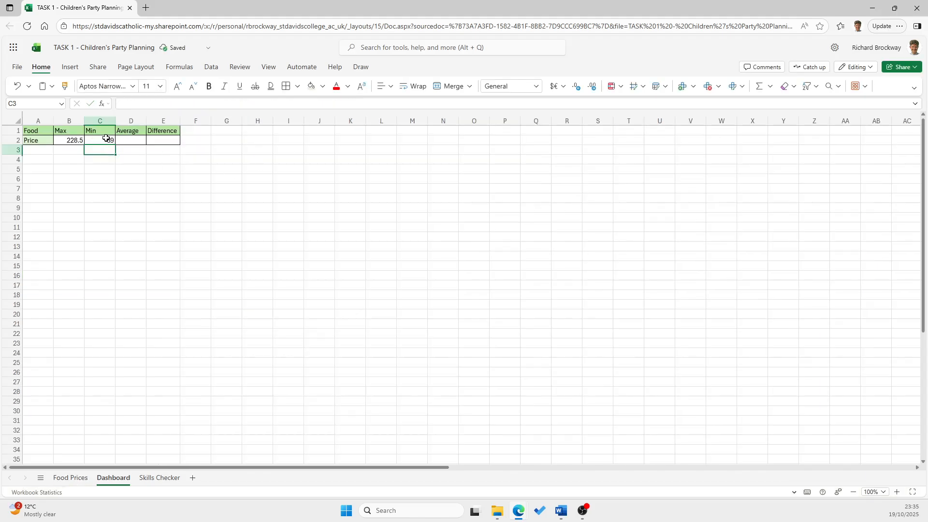
Enter an AVERAGE formula in D2 covering the food option totals in D15, F15 and H15 of the Food Prices sheet
click(132, 138)
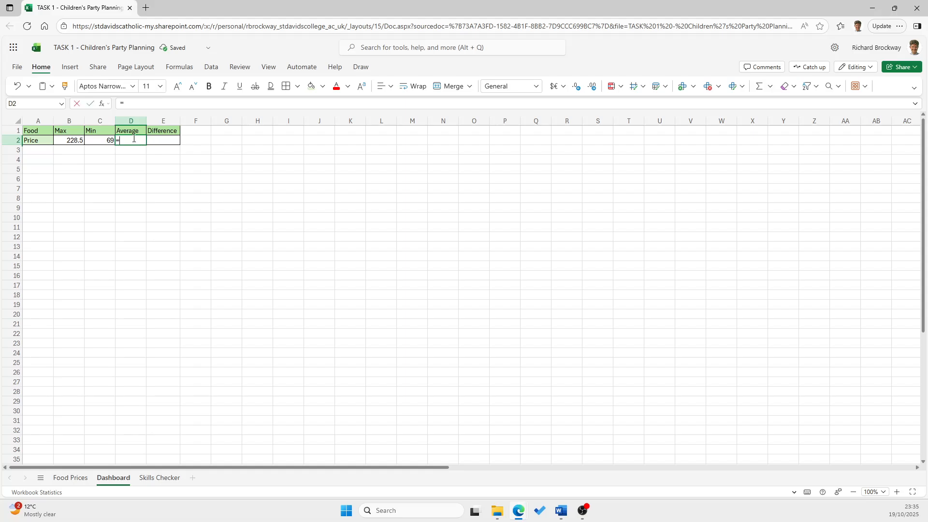
text(=AVERAGE)
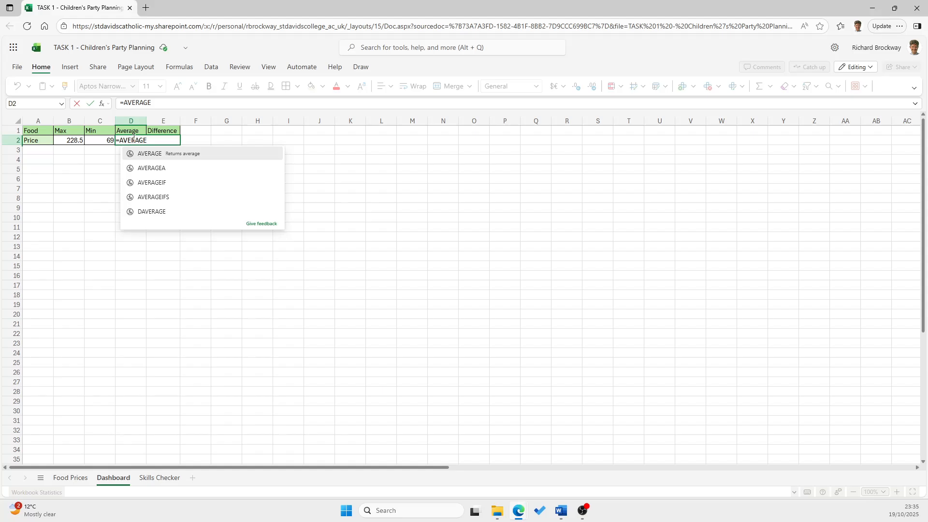
text(()
click(70, 477)
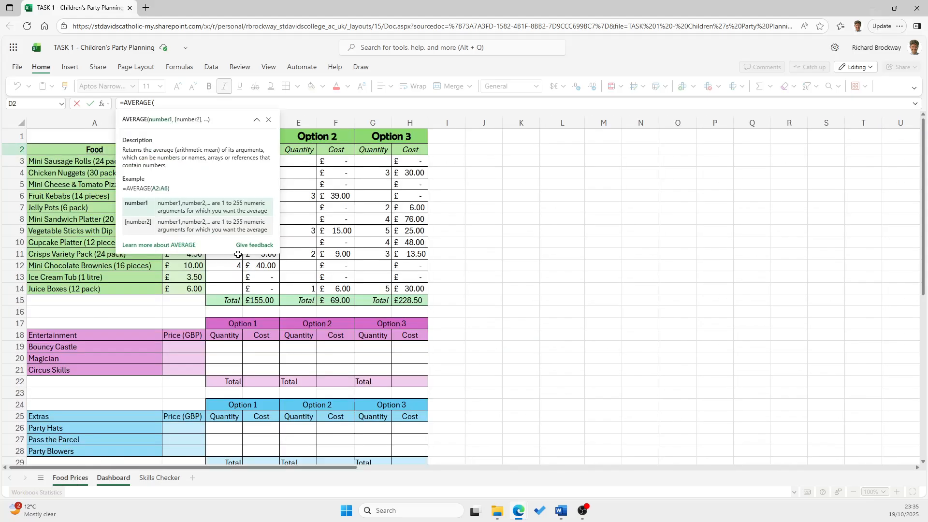
click(268, 301)
text(,)
click(339, 301)
text(,)
click(403, 300)
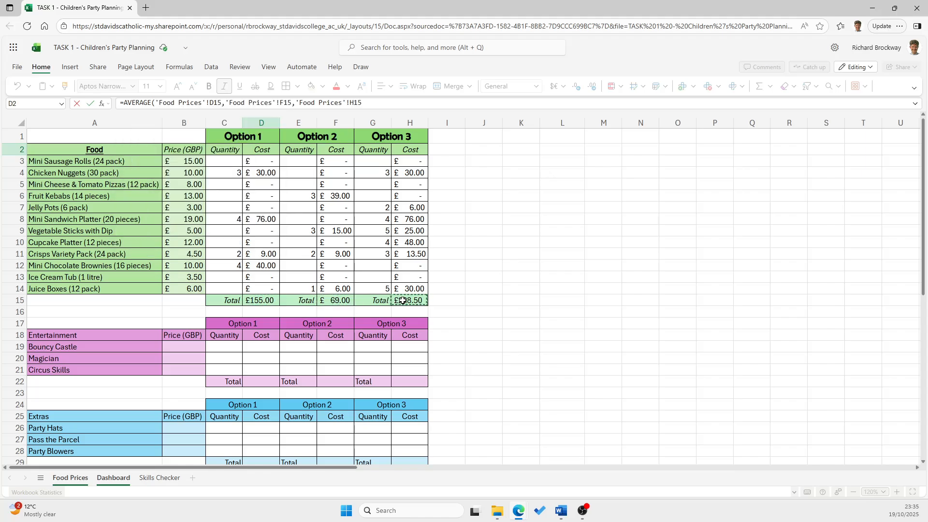
text())
key(Return)
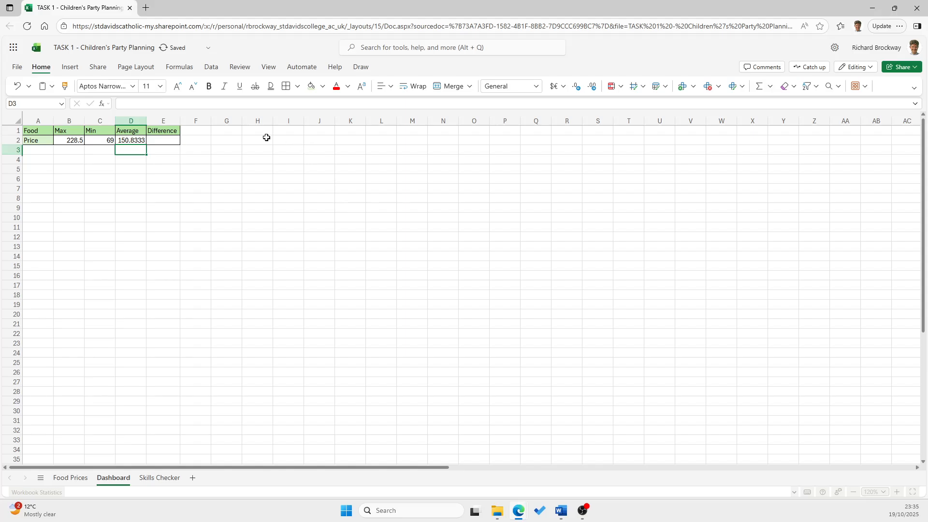
Enter the formula =B2-C2 in cell E2 to calculate the difference between the maximum and minimum food prices
click(159, 140)
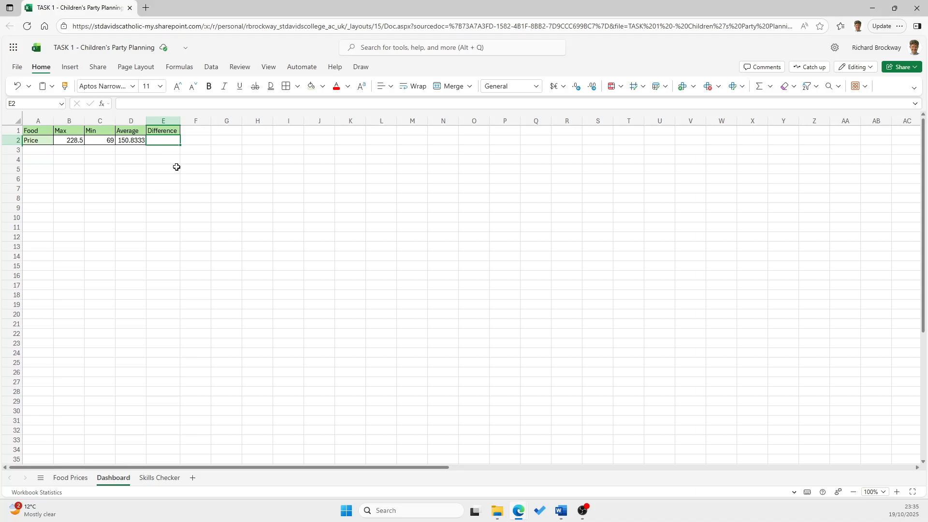
text(=)
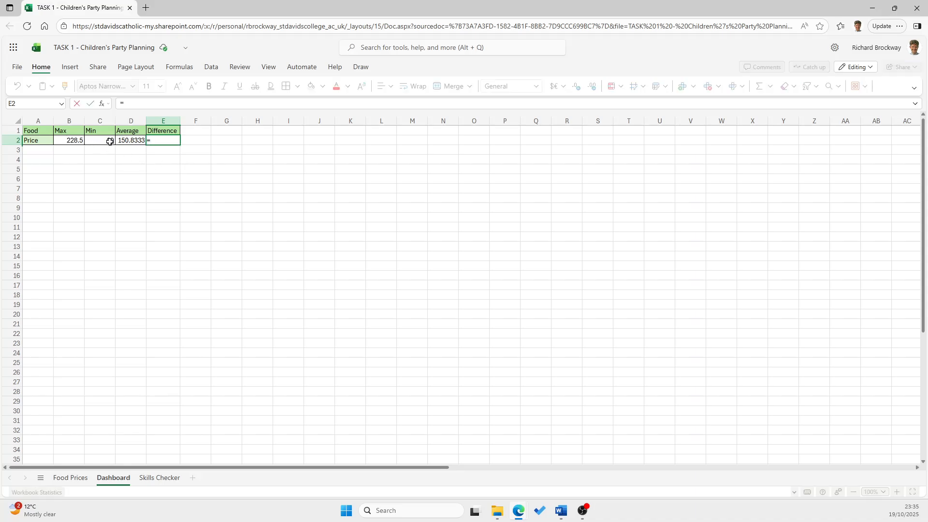
click(69, 141)
text(-)
click(109, 141)
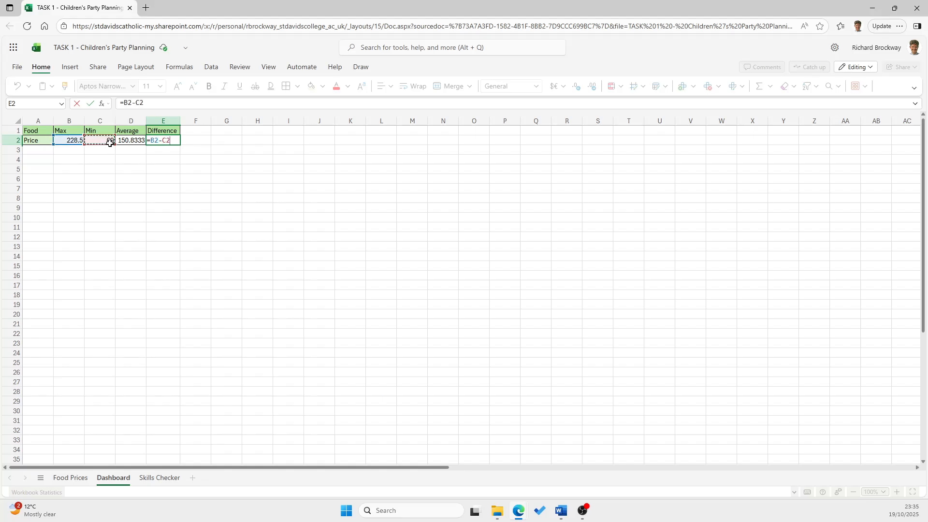
key(Return)
Format the price values in B2:E2 with the £ English (United Kingdom) accounting format
drag(72, 140, 163, 140)
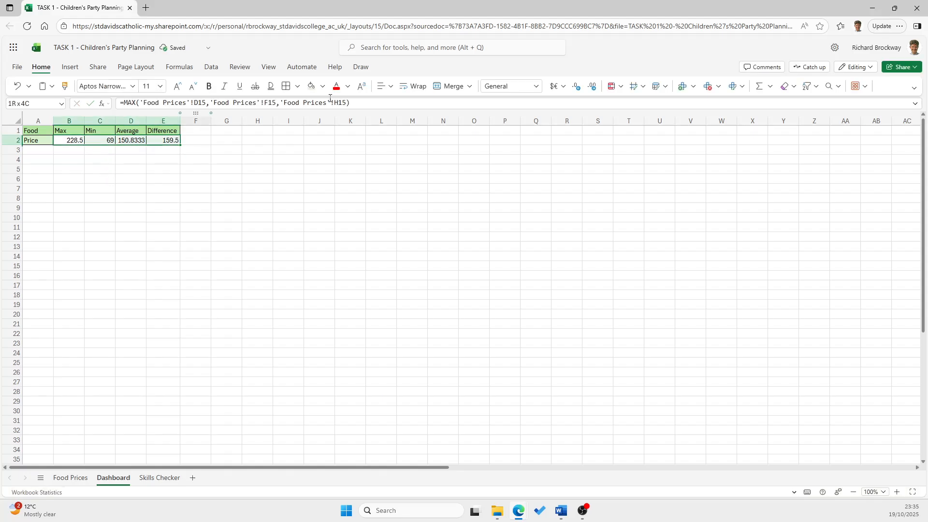
click(562, 86)
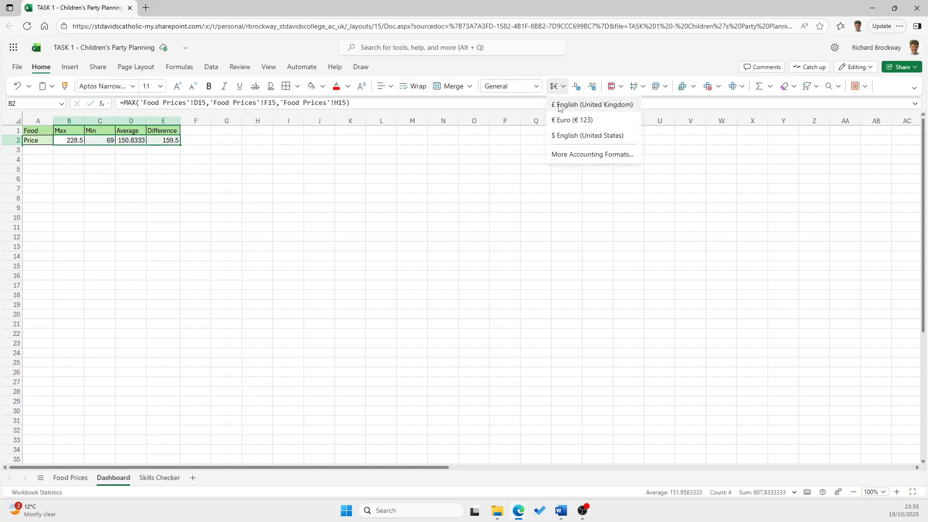
click(559, 105)
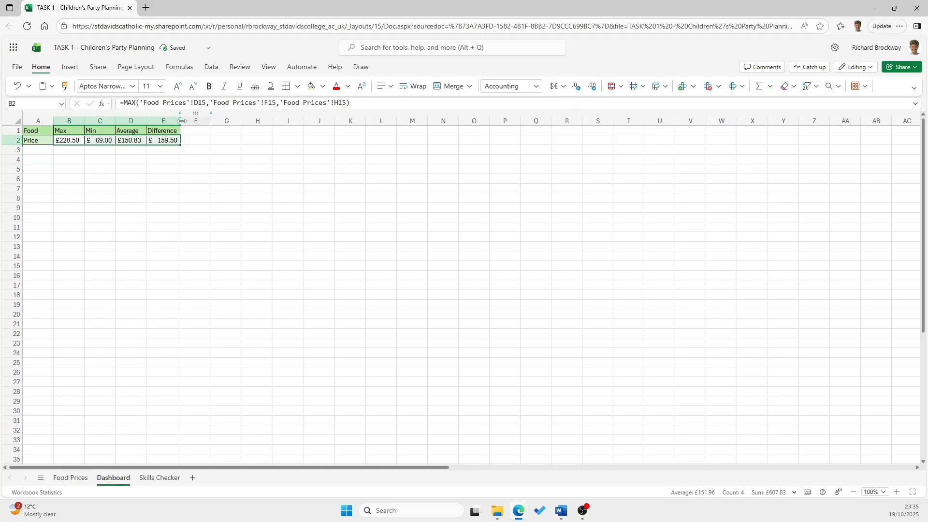
click(167, 199)
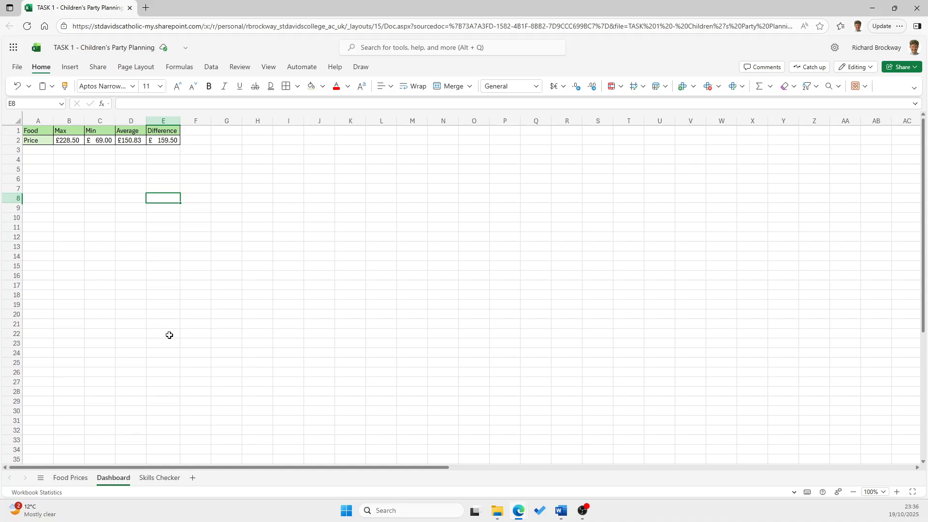
click(70, 477)
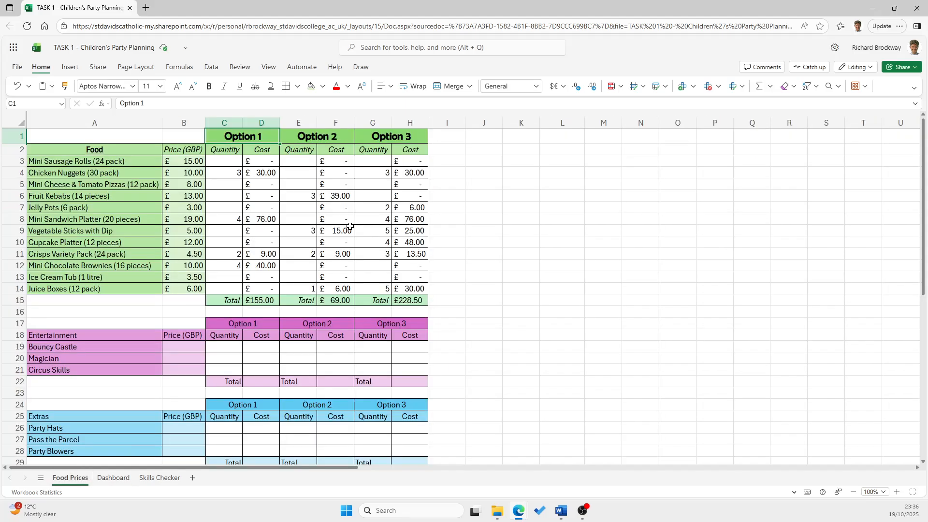
click(113, 478)
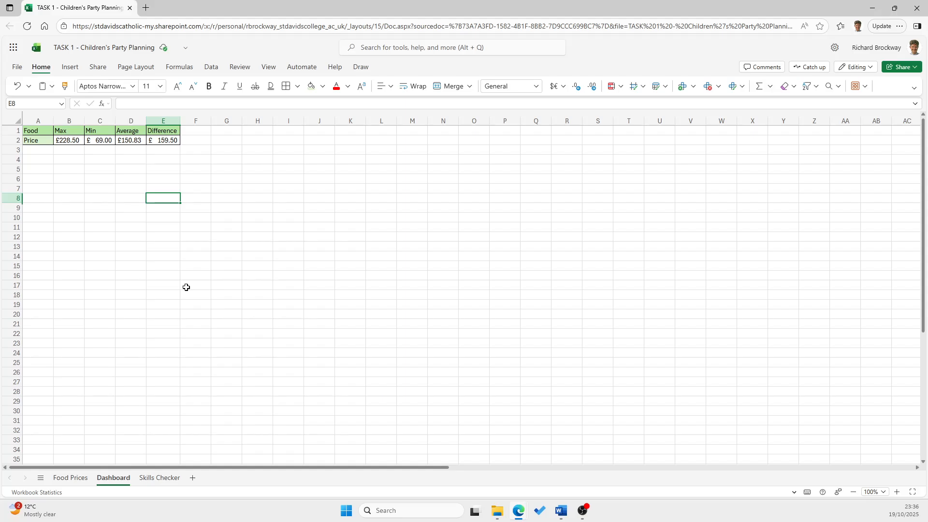
On the Food Prices sheet, insert a column chart of the food names and the three options' quantities in rows 3–14, placed beside the tables
click(71, 478)
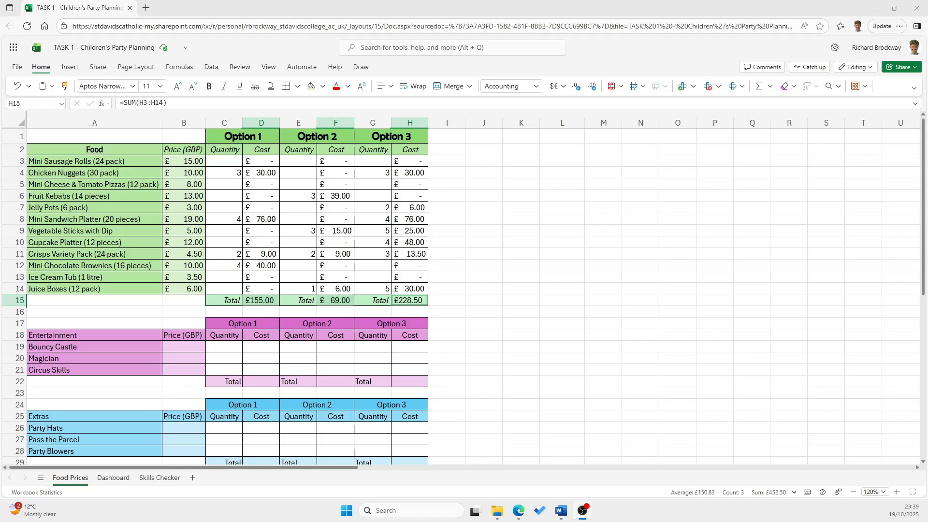
click(673, 289)
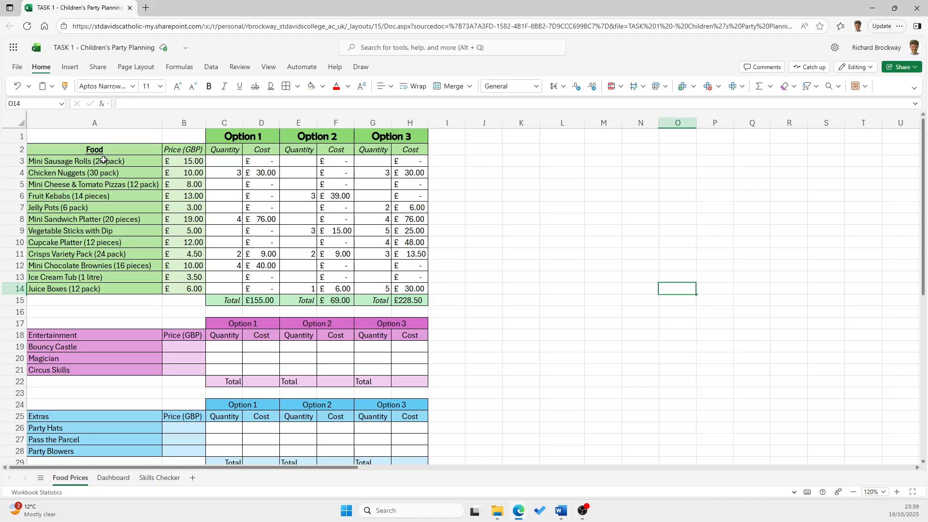
drag(103, 162, 97, 294)
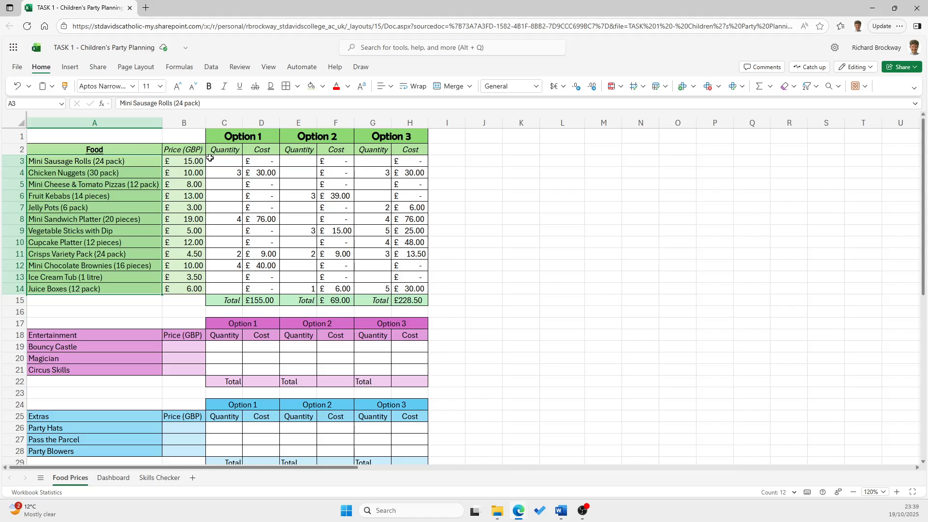
drag(228, 161, 226, 289)
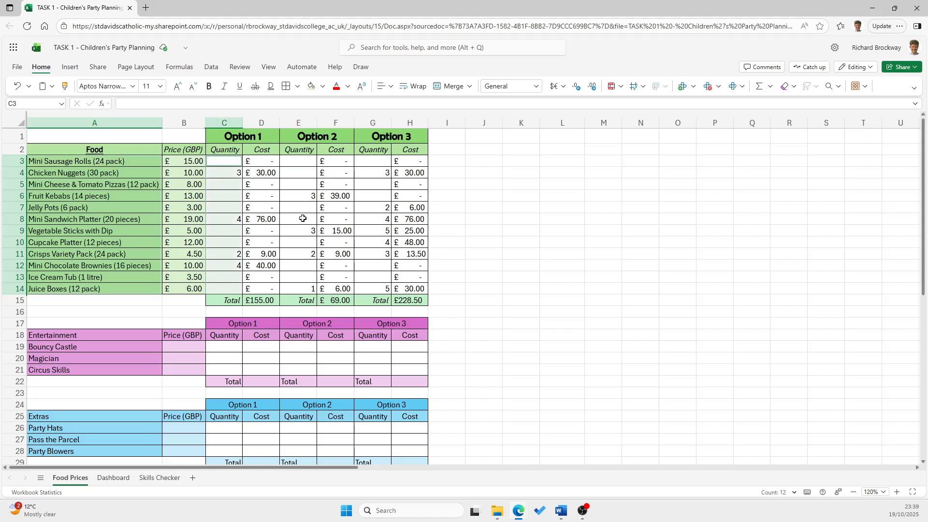
drag(303, 161, 303, 289)
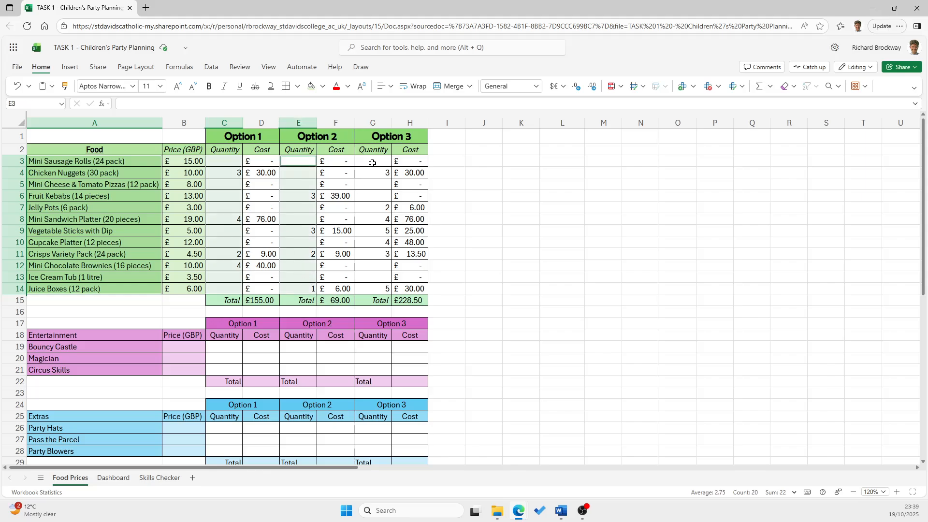
drag(372, 161, 370, 294)
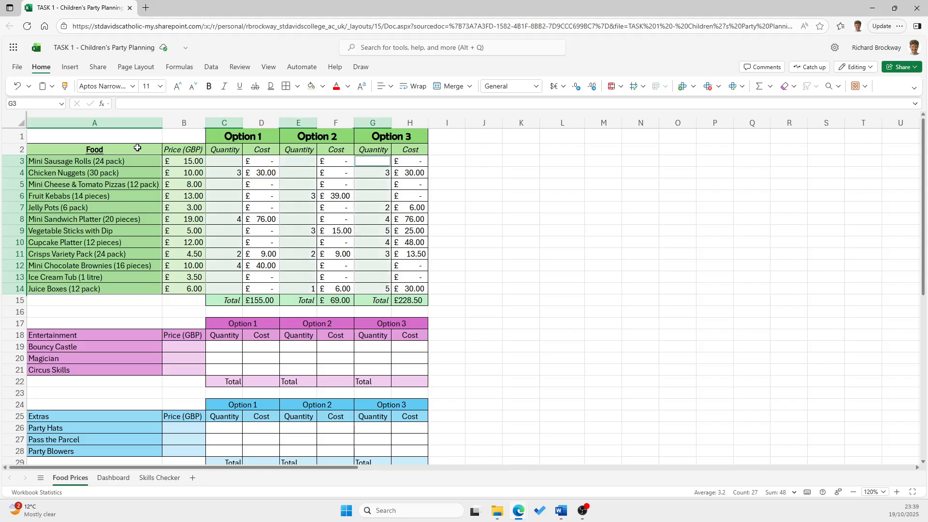
click(71, 67)
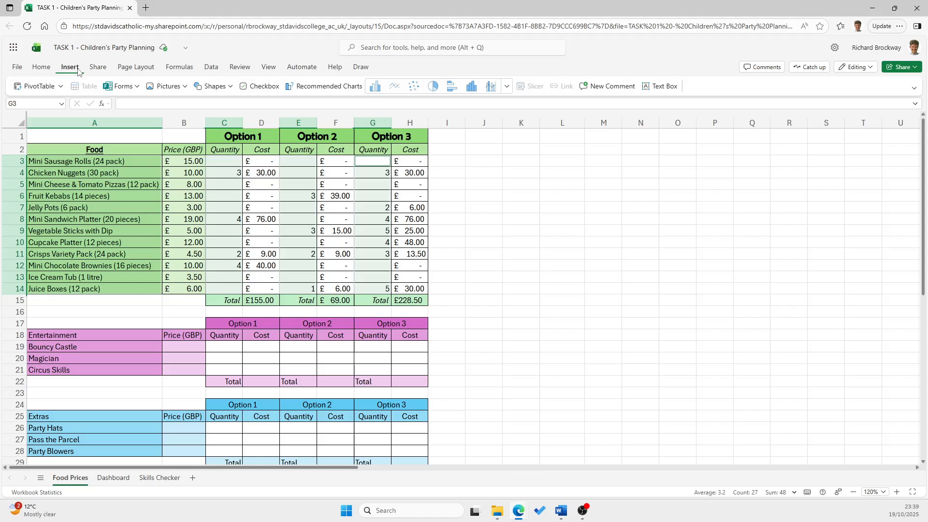
click(375, 86)
drag(525, 239, 671, 179)
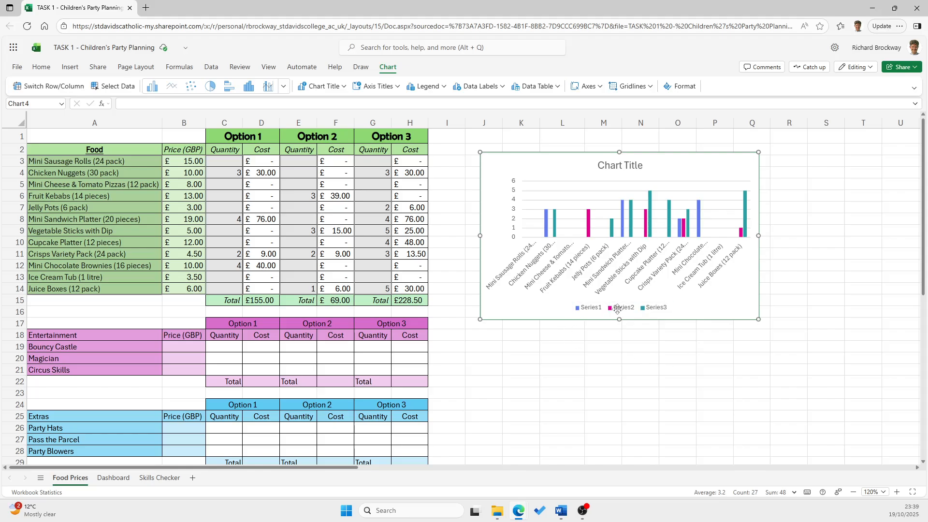
Rename the chart's first data series to Option 1
double_click(587, 308)
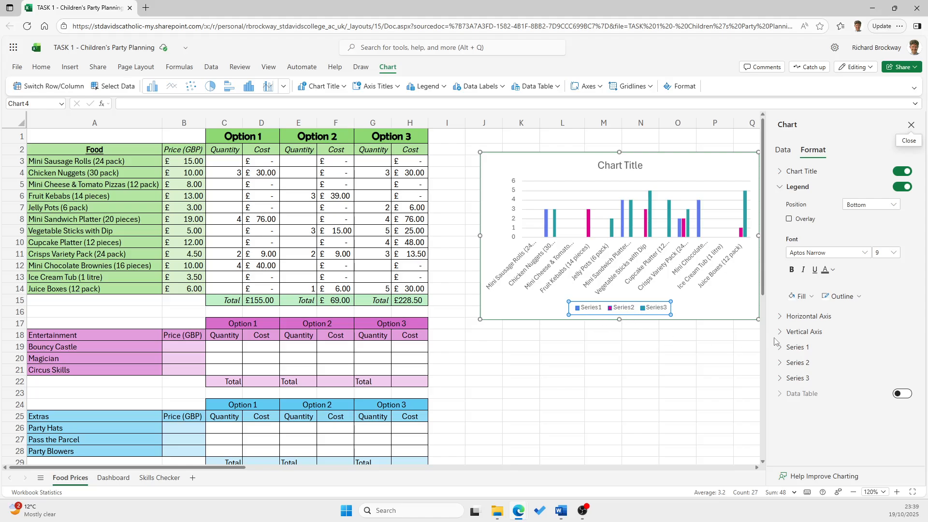
click(795, 347)
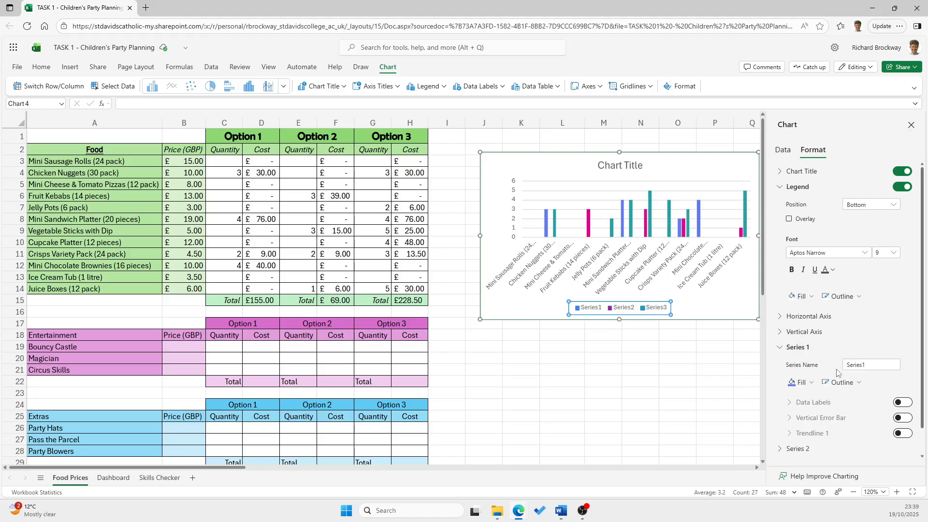
click(880, 364)
text(Op)
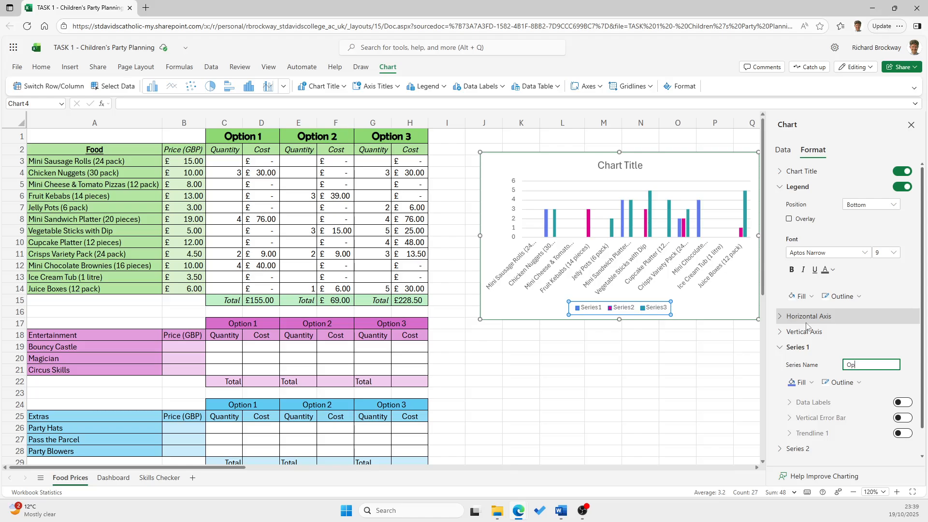
text(tion 1)
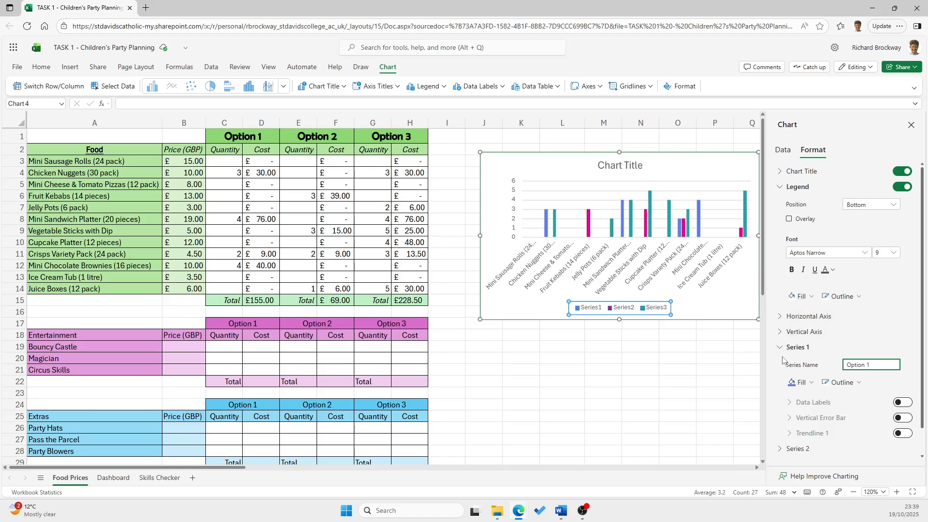
click(786, 347)
Rename the chart's second and third data series to Option 2 and Option 3
click(780, 364)
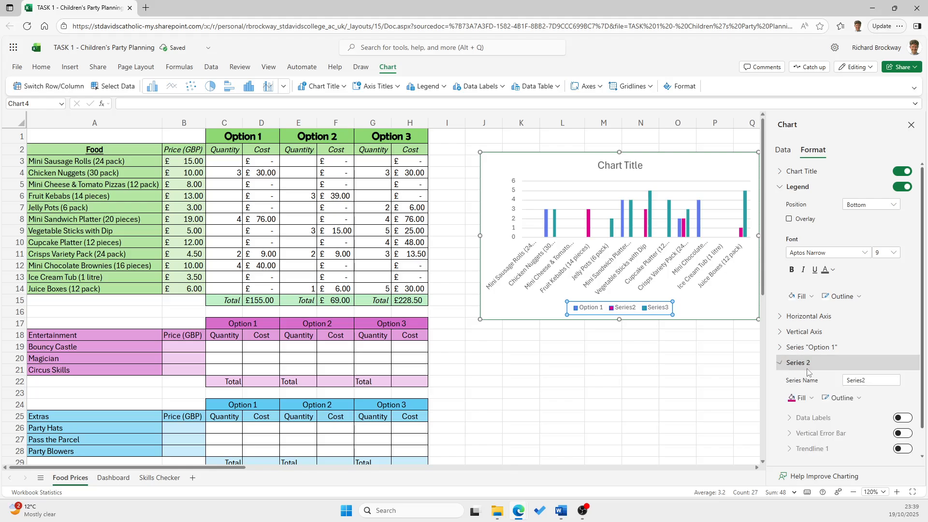
key(Tab)
text(O)
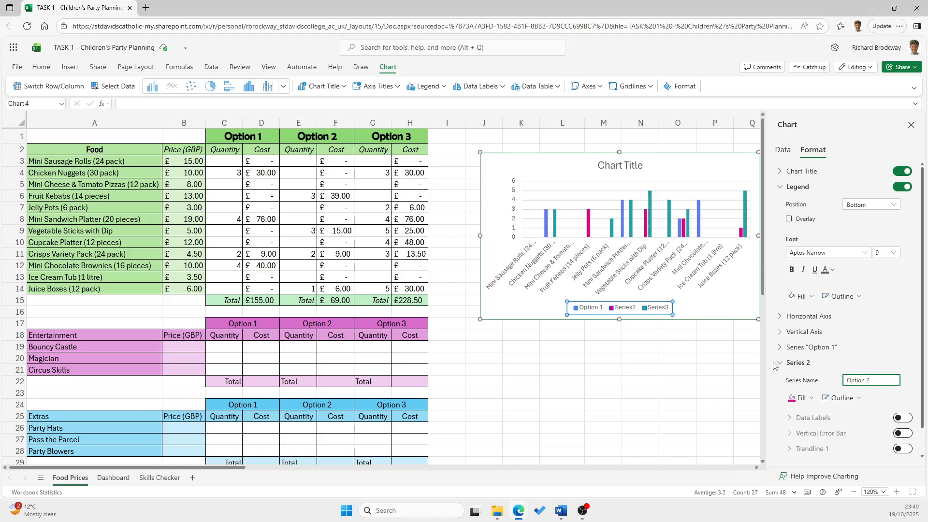
click(795, 363)
click(781, 380)
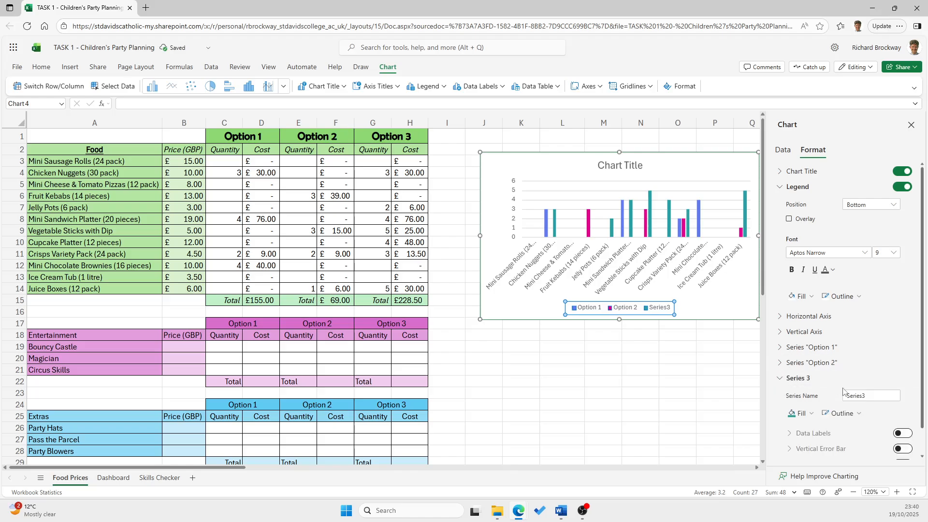
double_click(847, 396)
text(Option 3)
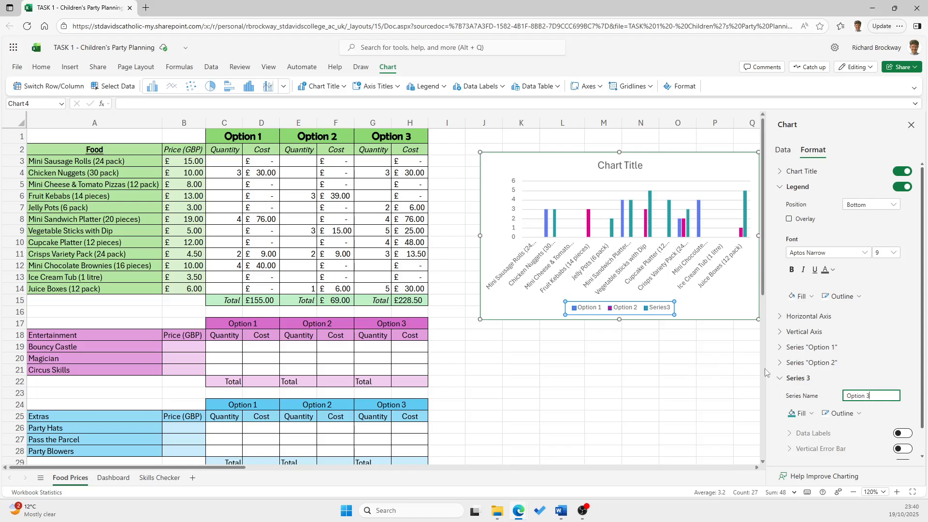
click(797, 378)
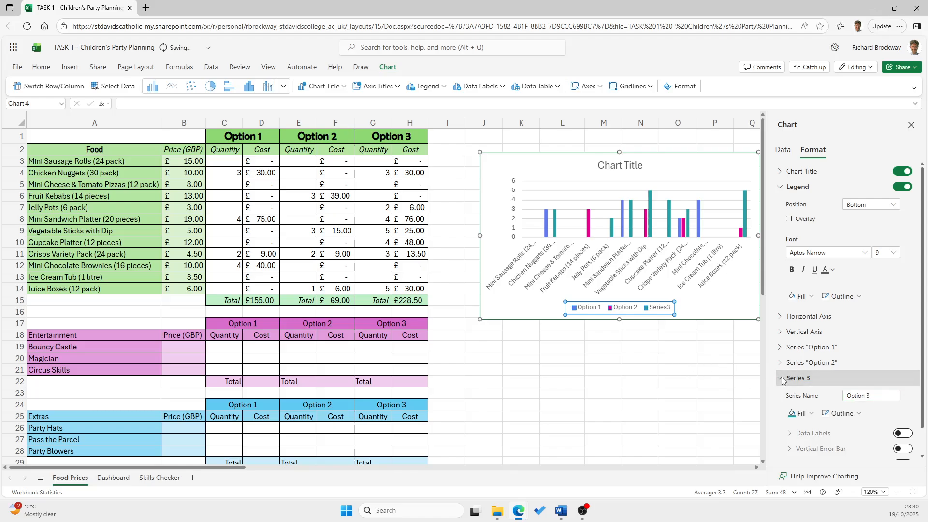
Set the chart title to "Food amount per Option"
click(625, 165)
click(625, 165)
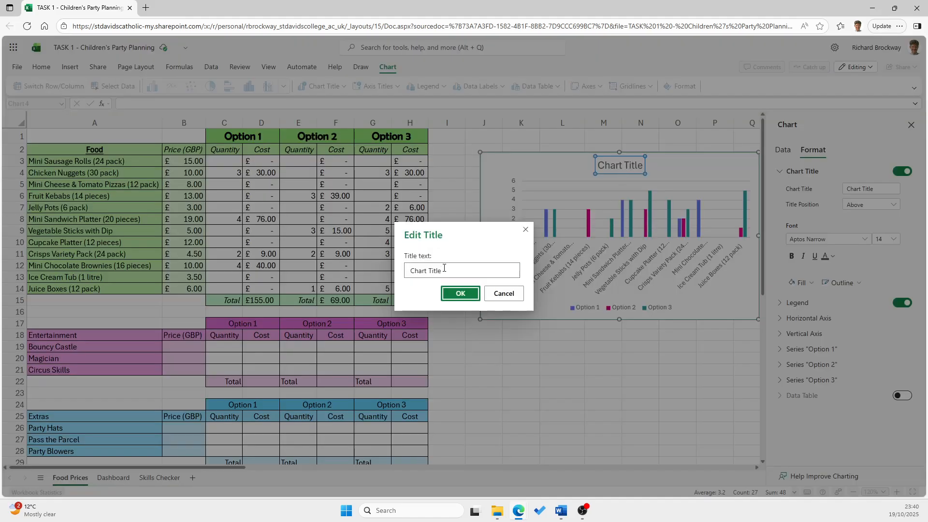
drag(459, 271, 399, 272)
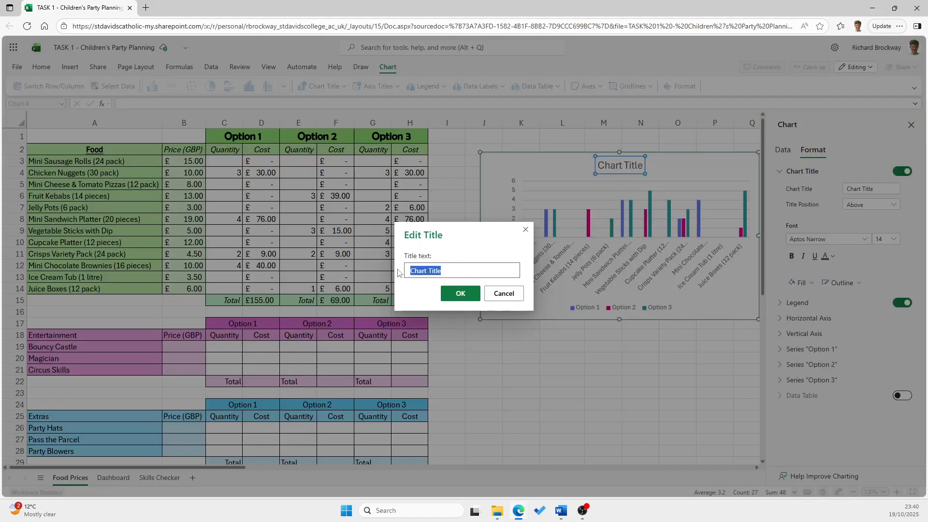
text(Food)
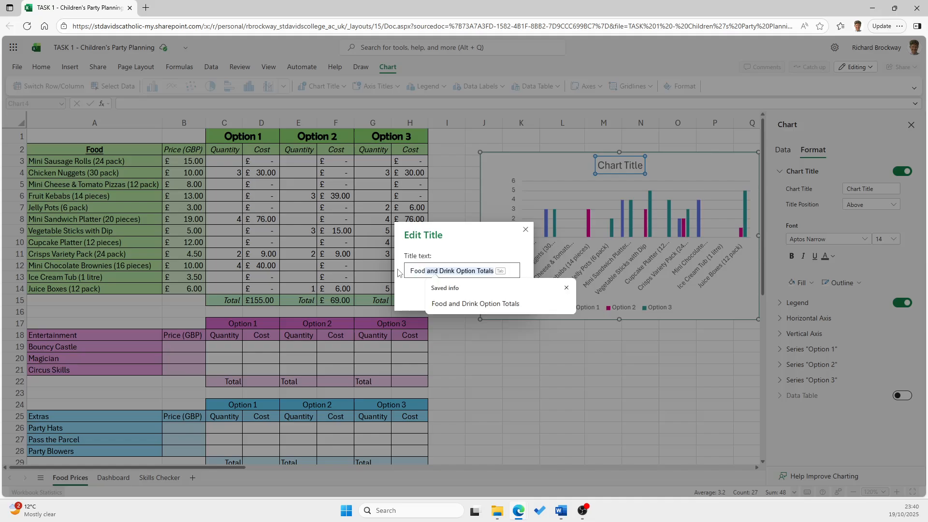
text( amount per Option)
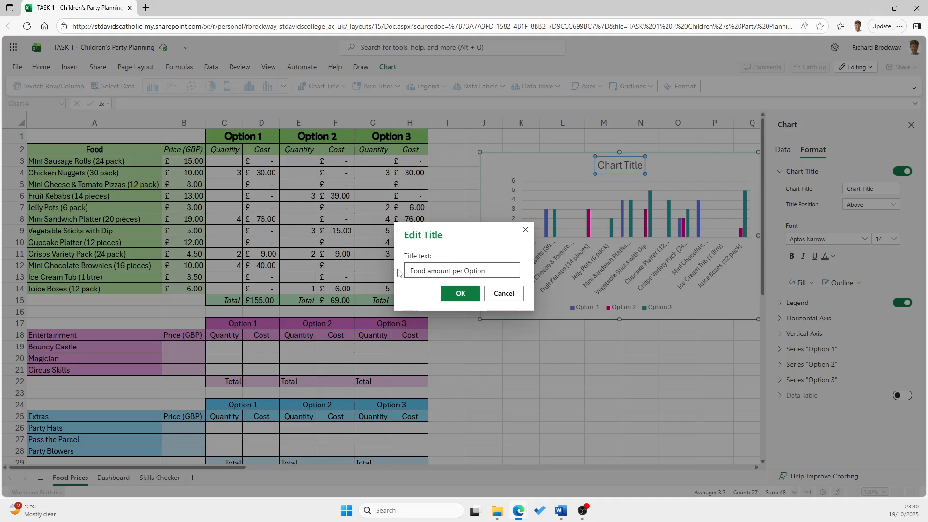
key(Return)
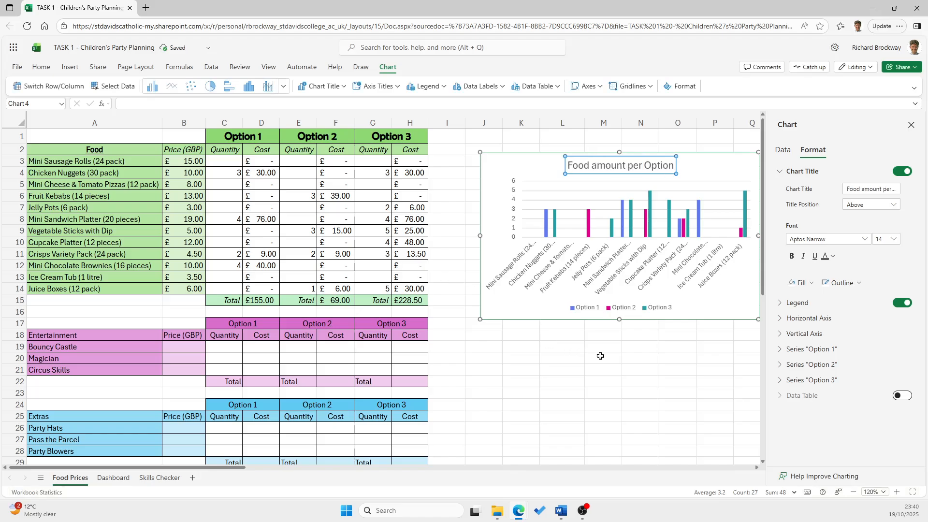
click(602, 369)
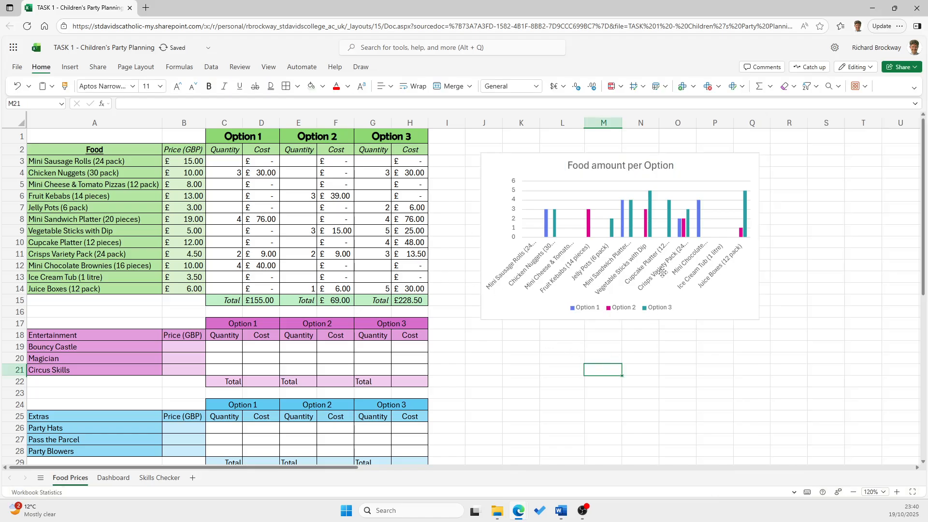
Delete the food amount chart from the Food Prices sheet
drag(574, 276, 557, 260)
key(Delete)
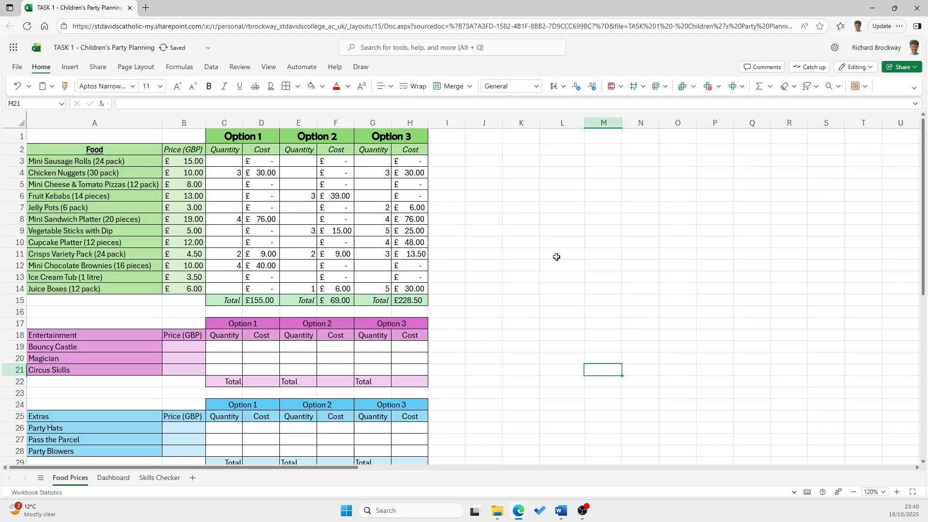
click(556, 257)
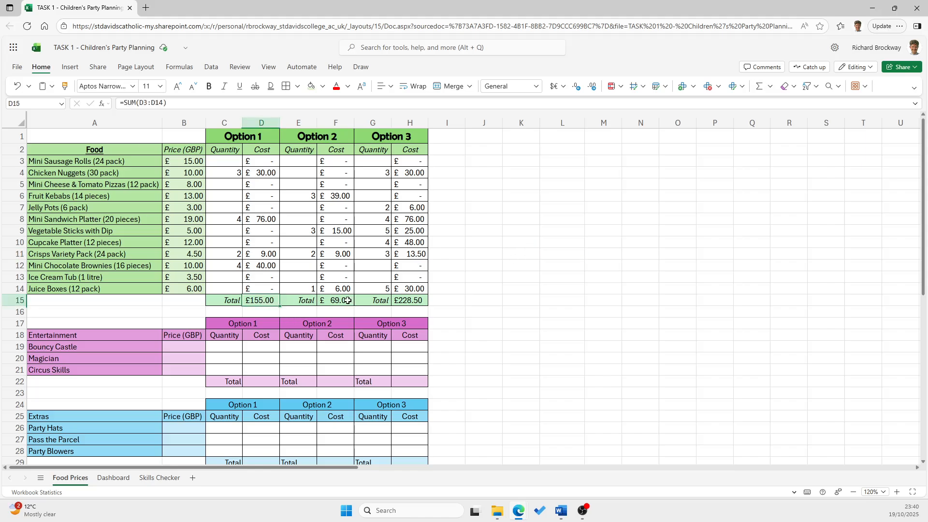
Insert a column chart of the food totals in D15, F15 and H15, and move it clear of the food table
click(263, 300)
ctrl+click(341, 301)
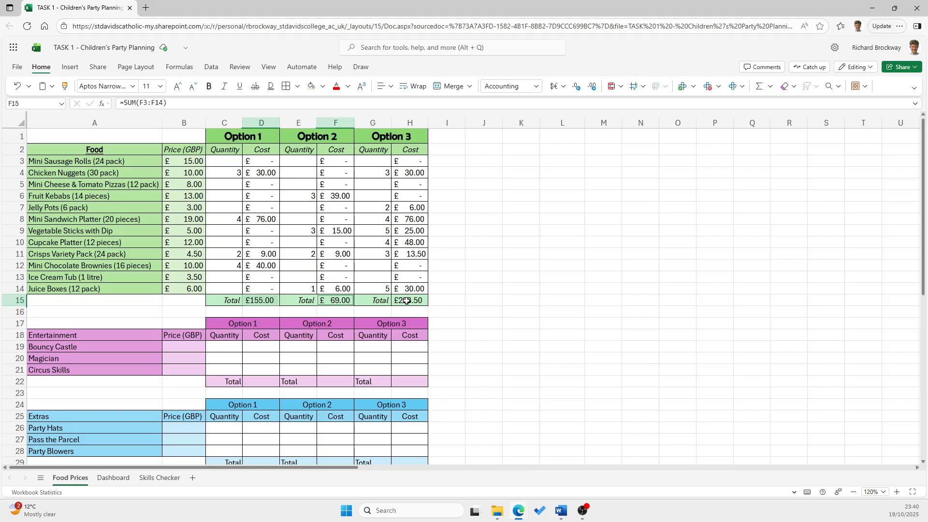
ctrl+click(407, 300)
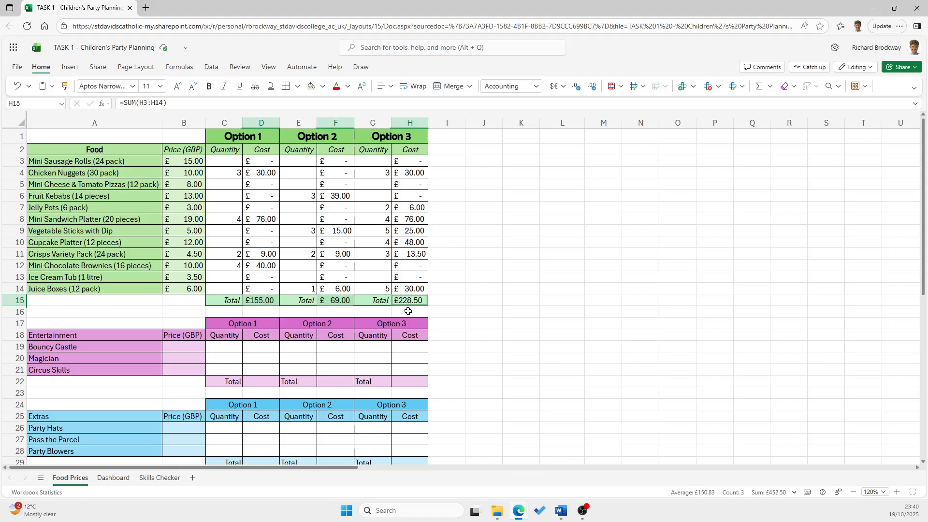
click(70, 66)
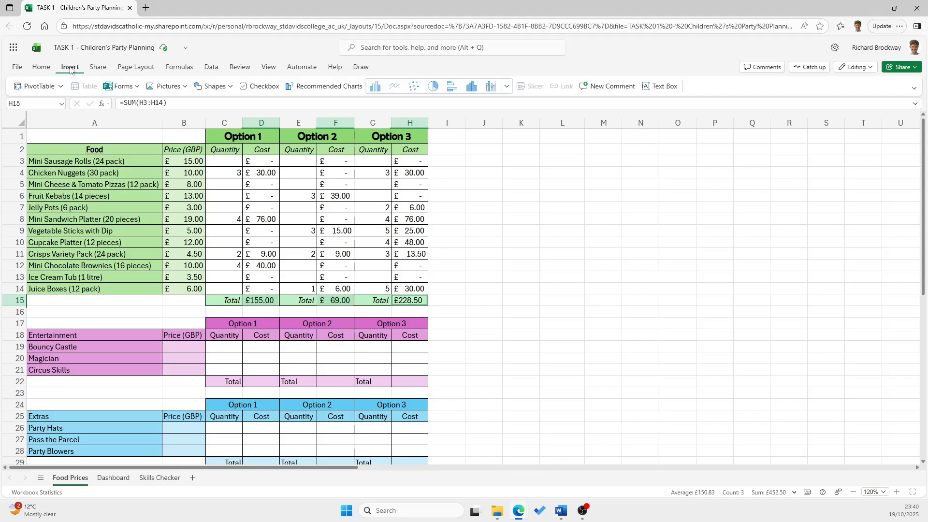
click(375, 88)
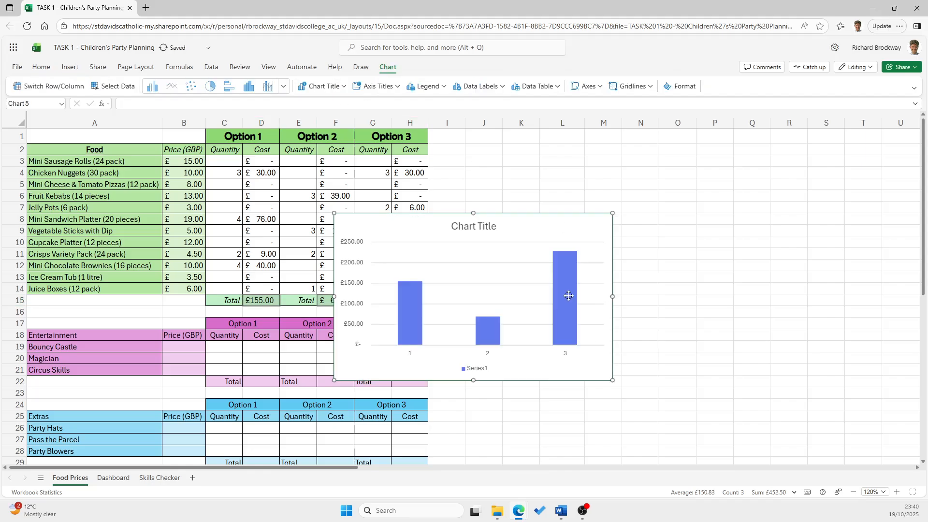
drag(533, 177, 697, 178)
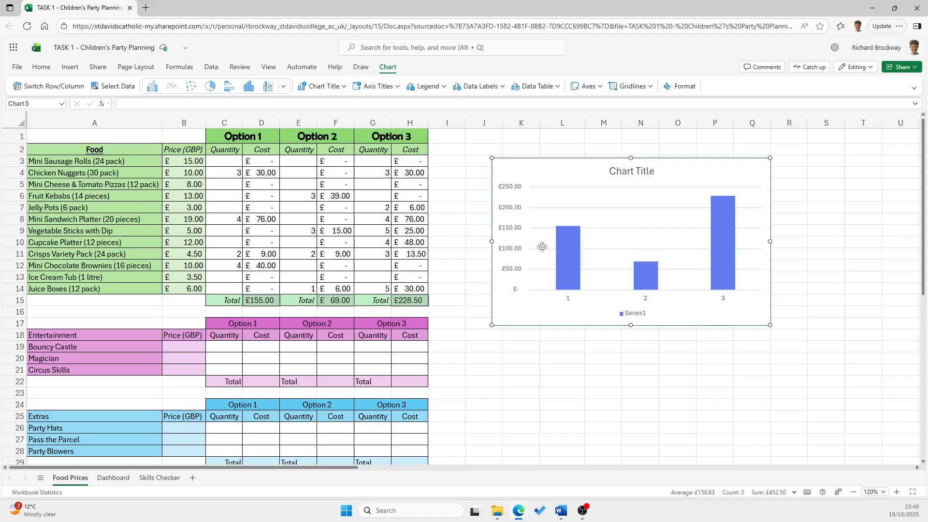
Rename the column chart's data series to Options
double_click(633, 312)
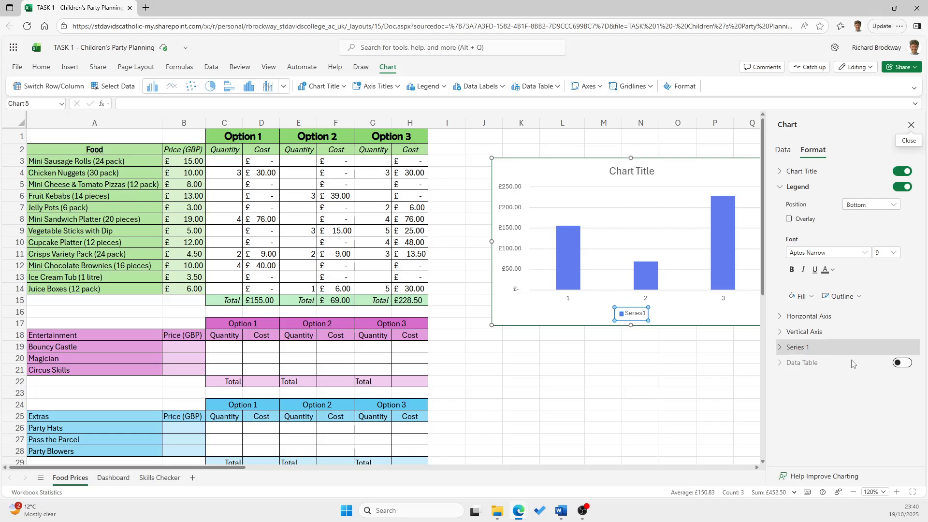
click(782, 349)
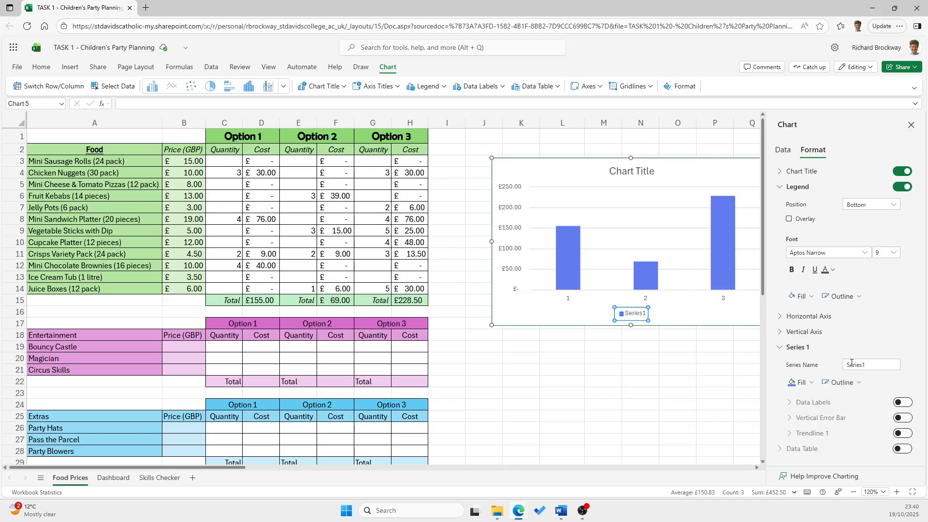
click(852, 364)
text(O)
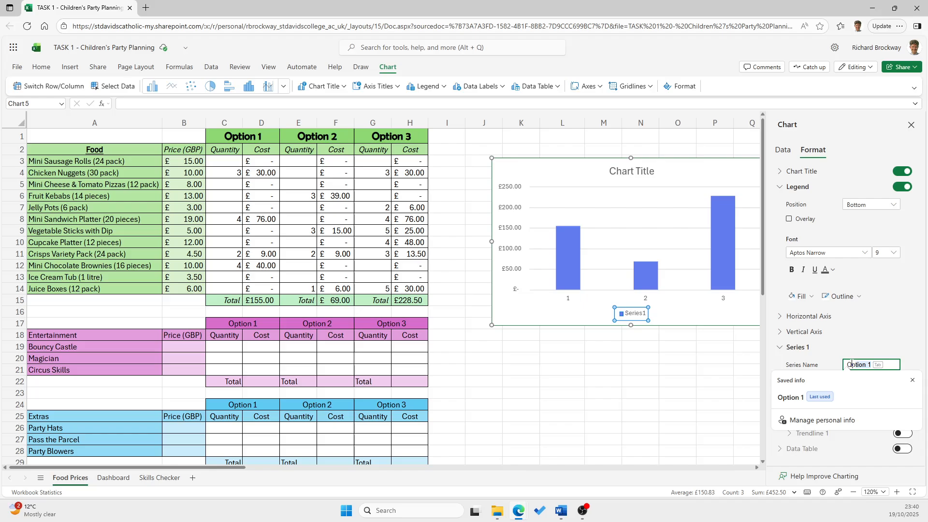
text(ptions)
click(728, 396)
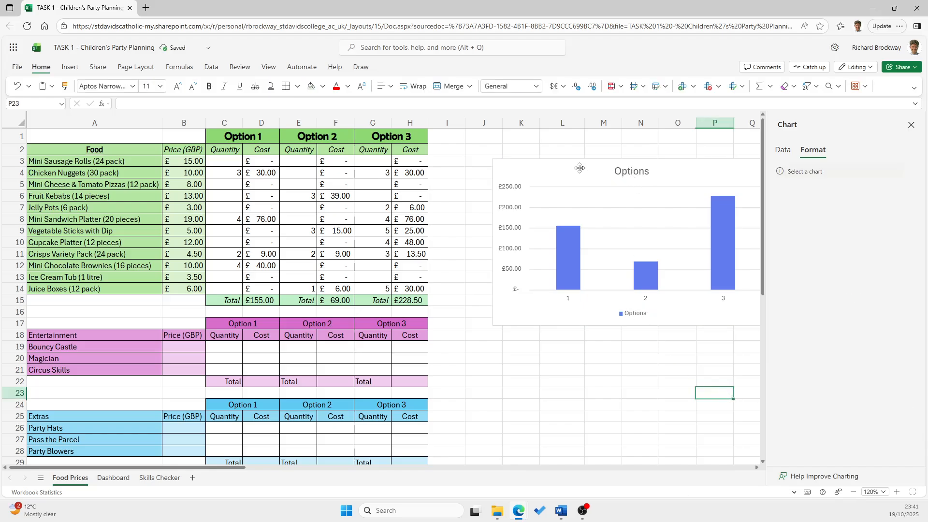
Move the column chart closer to the food table and set its title to "Food Price Comparisons"
drag(632, 179, 585, 168)
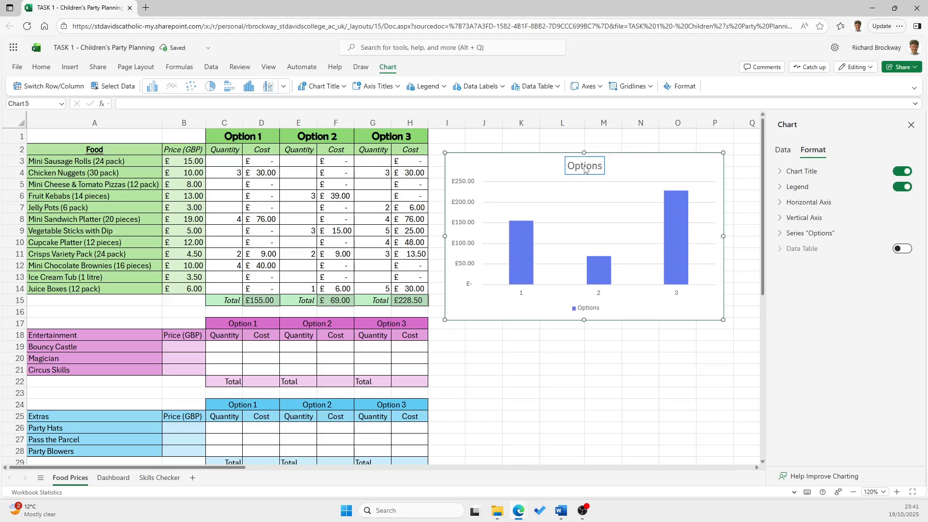
double_click(583, 166)
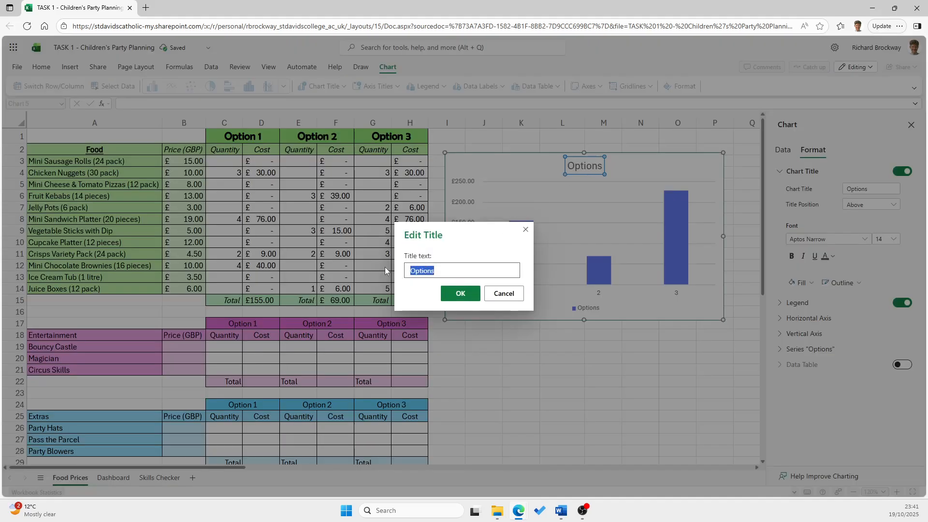
text(P)
text(Food Pri)
text(ce Compariso)
text(ns)
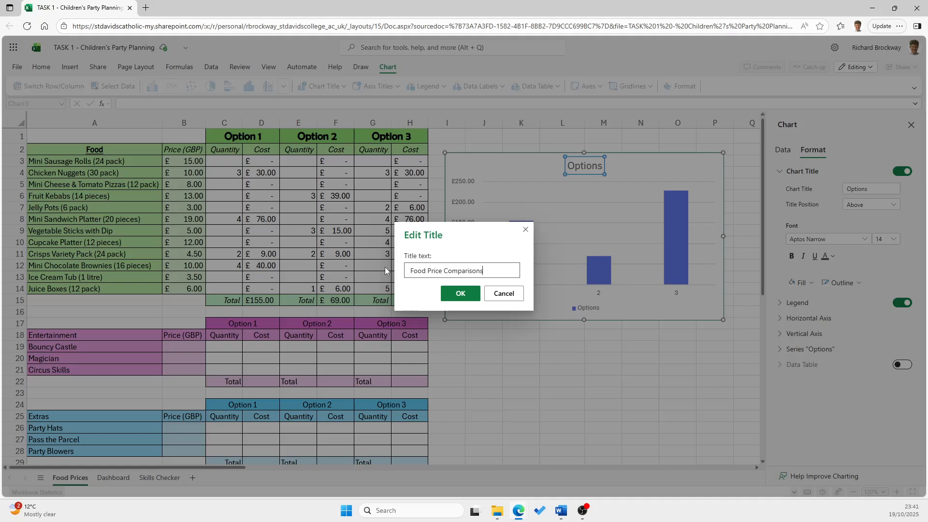
click(460, 293)
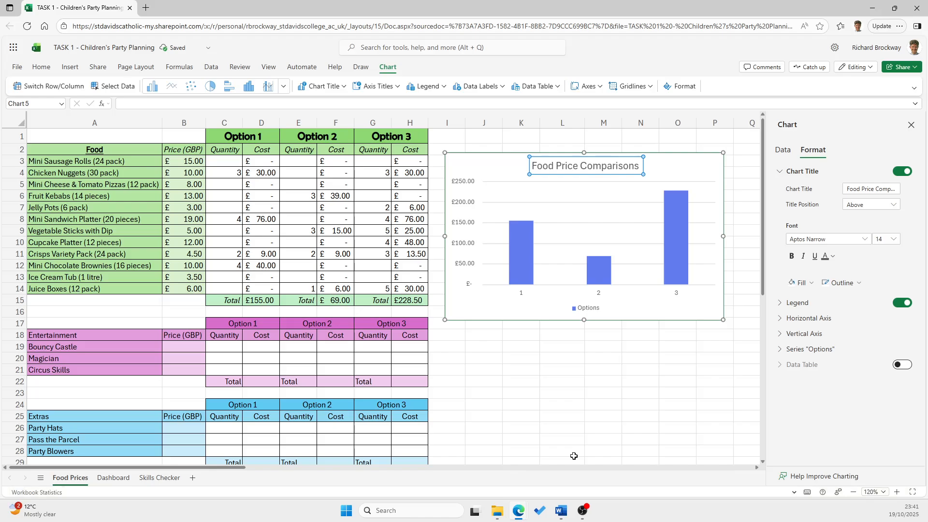
Delete the food price comparison chart from the Food Prices sheet
click(511, 312)
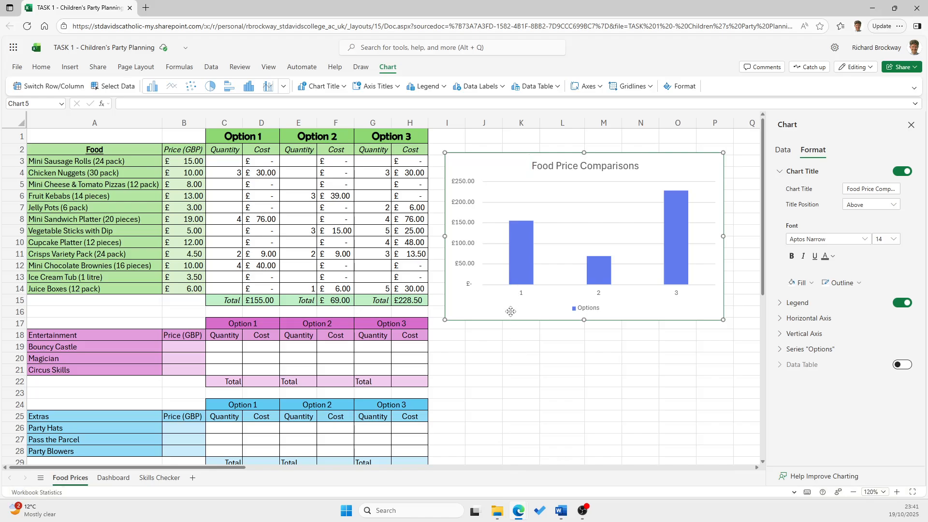
key(Delete)
key(Delete)
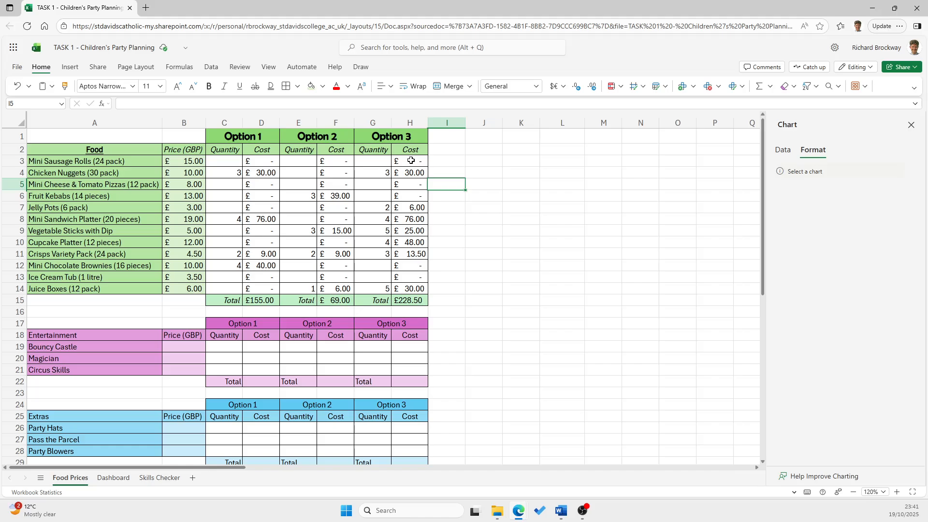
Insert a pie chart of the Option 3 costs by food item (A3:A14 and H3:H14), move it beside the table and enlarge it
drag(411, 160, 411, 288)
drag(83, 162, 82, 289)
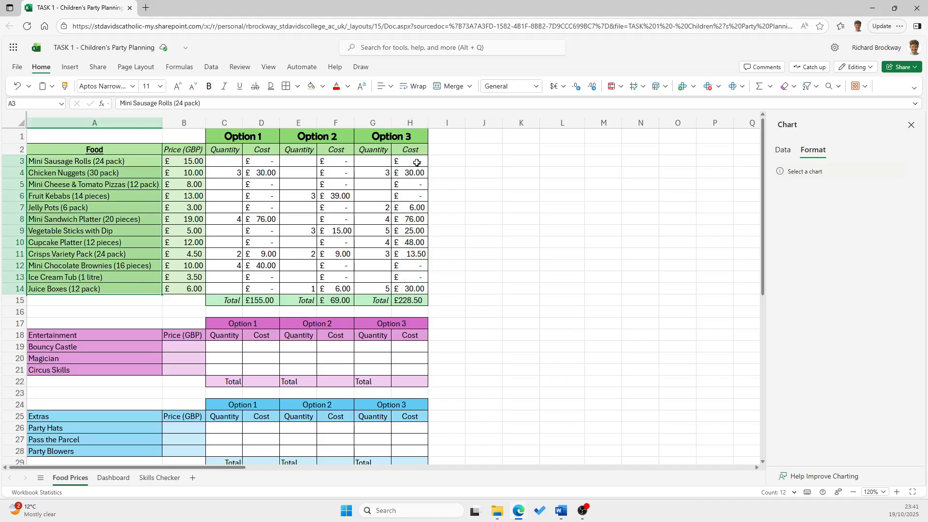
drag(416, 162, 417, 289)
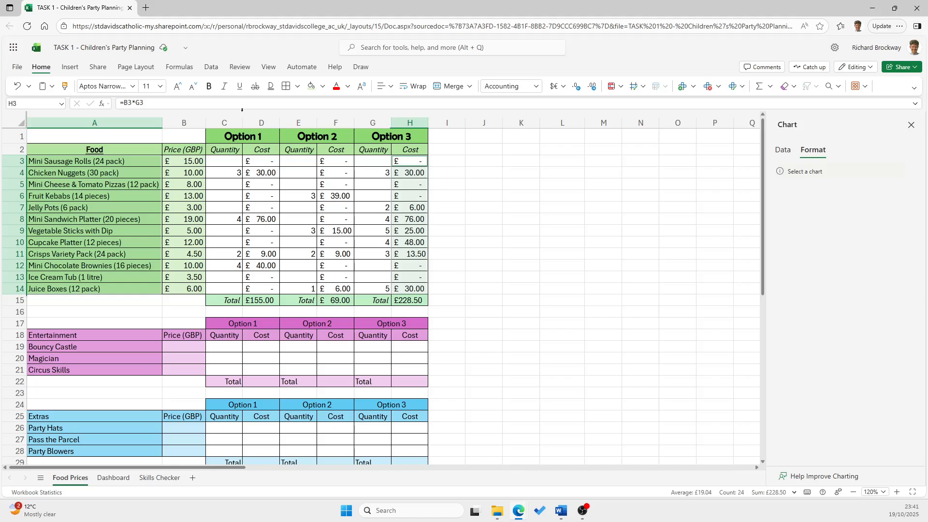
click(69, 66)
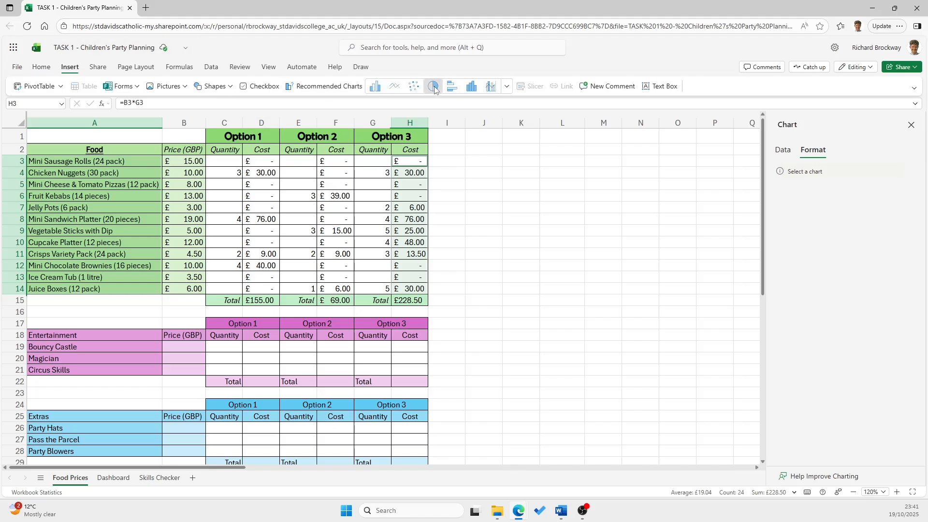
click(434, 88)
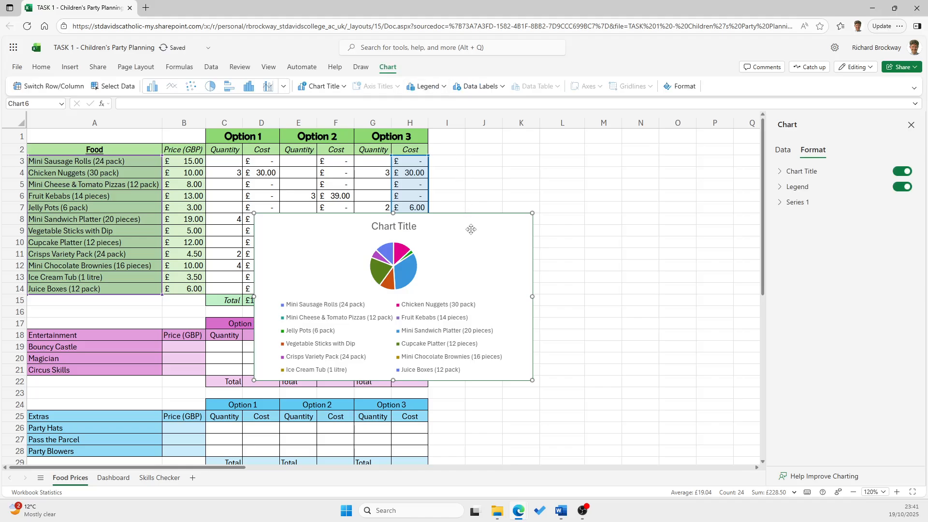
drag(464, 242, 647, 213)
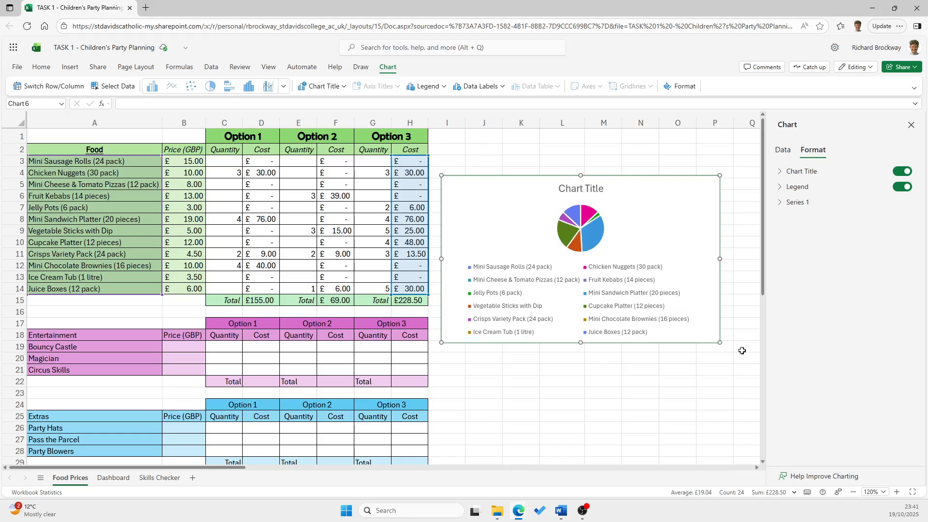
drag(719, 343, 810, 433)
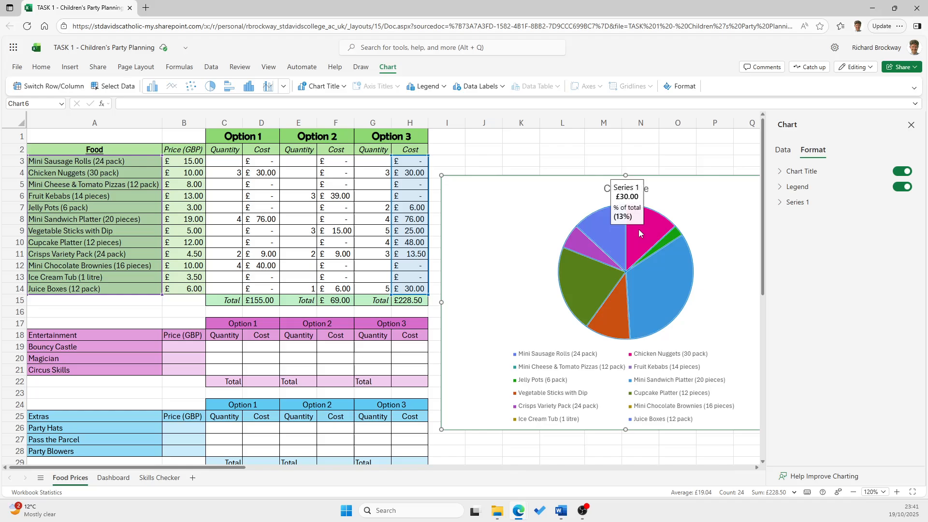
Inspect the shares of the pie chart's slices and delete the chart
mouse_move(620, 328)
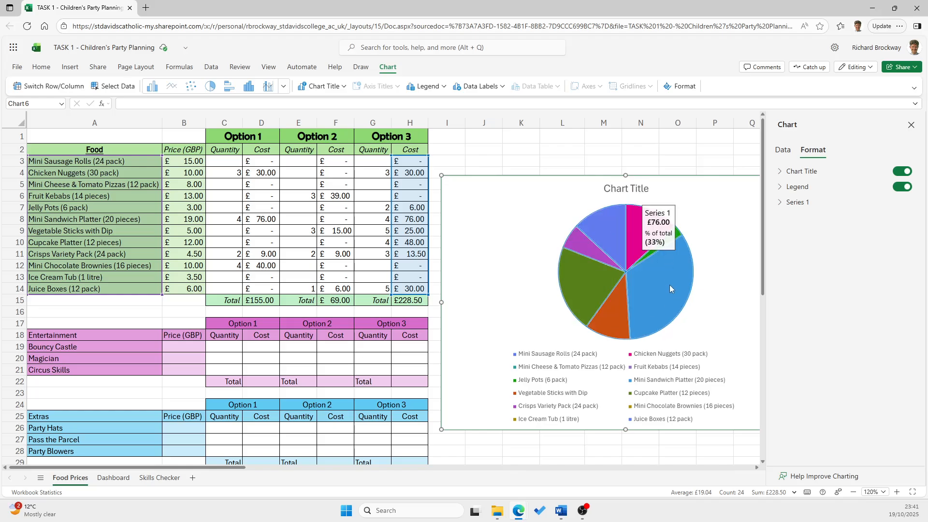
mouse_move(628, 235)
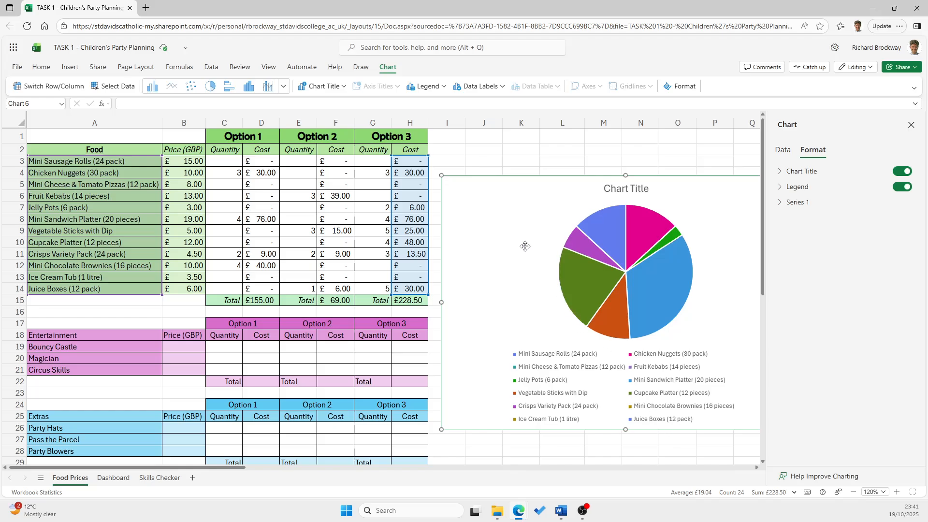
key(Delete)
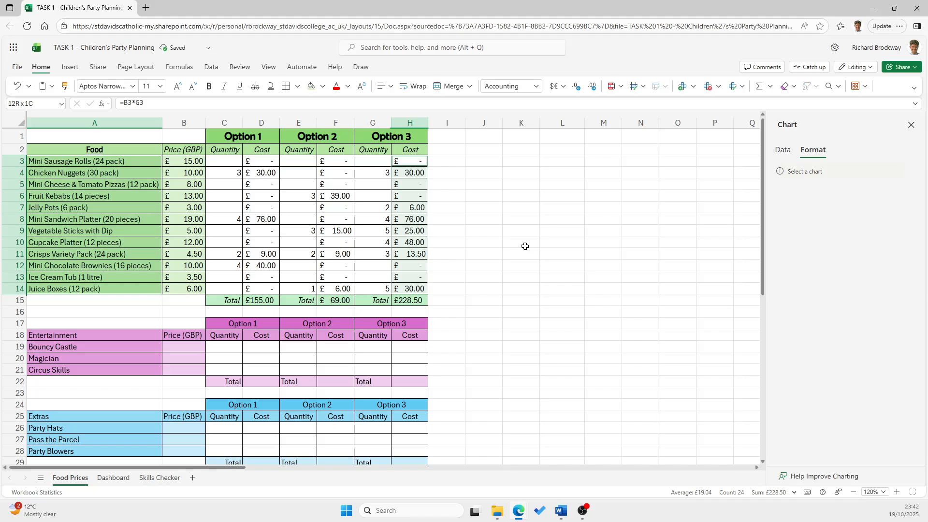
click(525, 246)
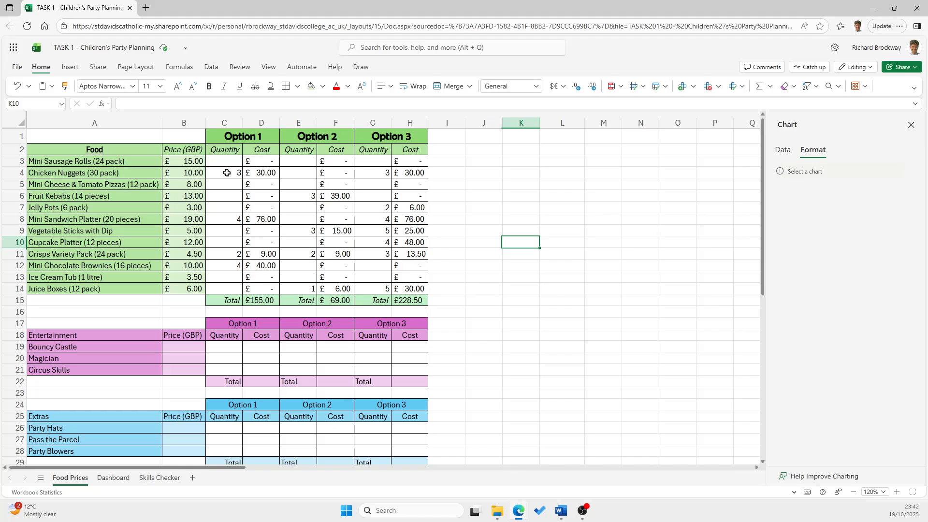
drag(192, 161, 186, 286)
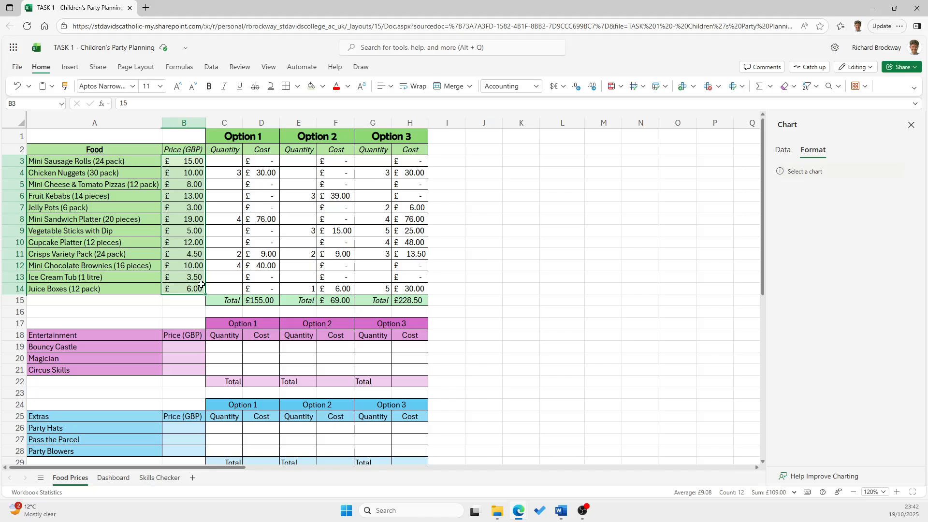
drag(265, 163, 259, 291)
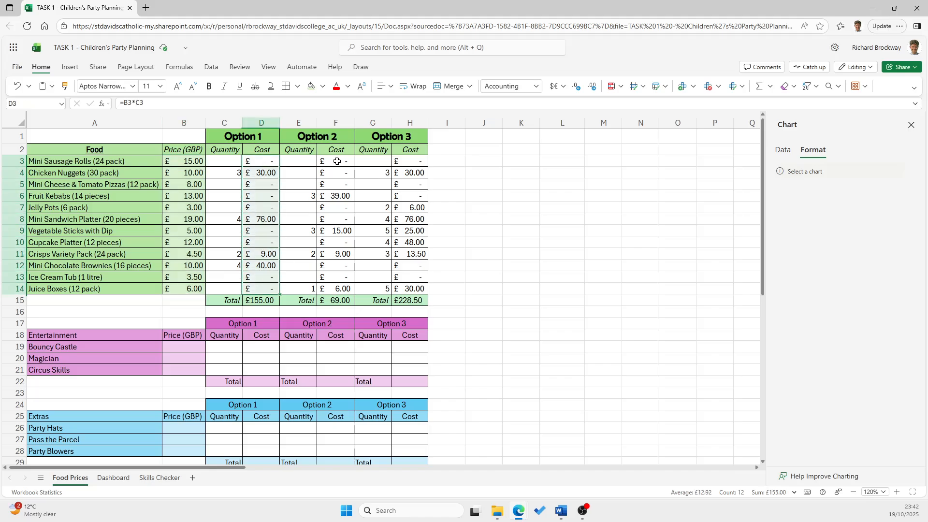
drag(336, 161, 335, 290)
click(412, 163)
drag(412, 163, 411, 290)
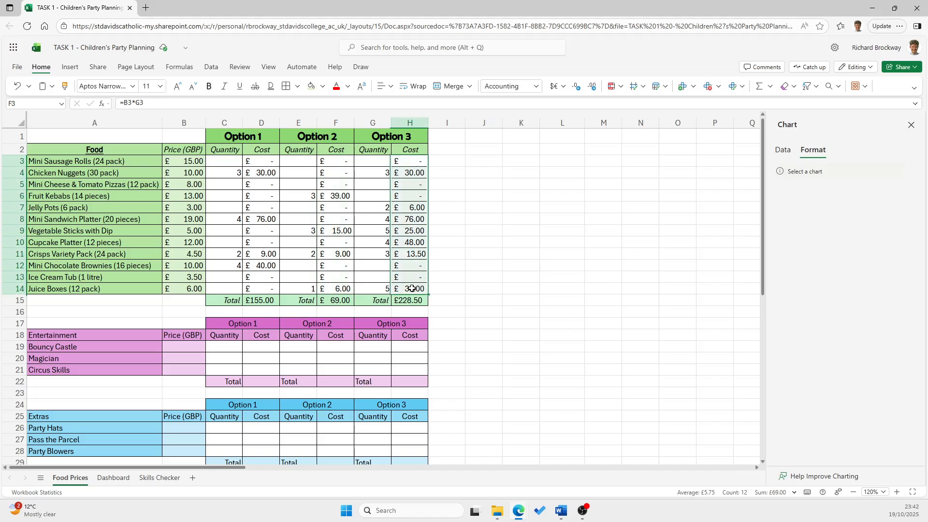
click(592, 300)
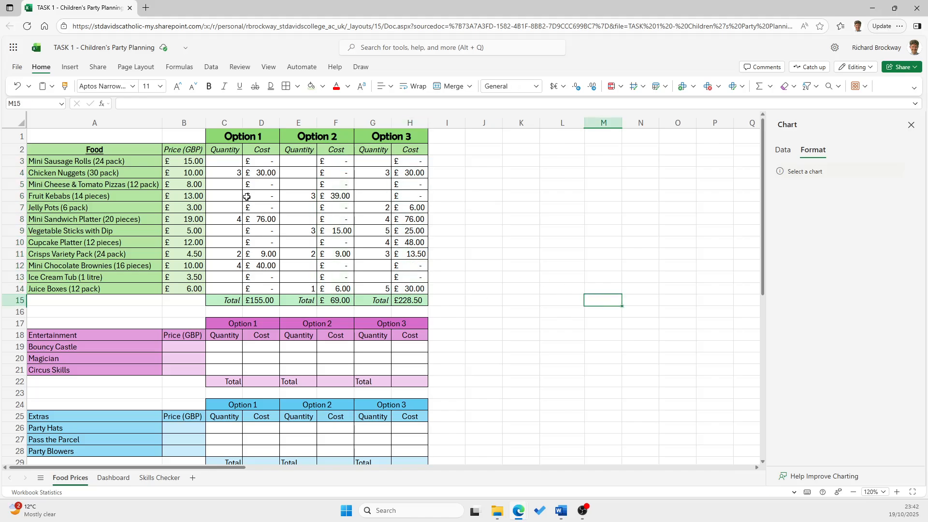
Select the food table from its header row through Juice Boxes, A2:H14
drag(57, 150, 413, 294)
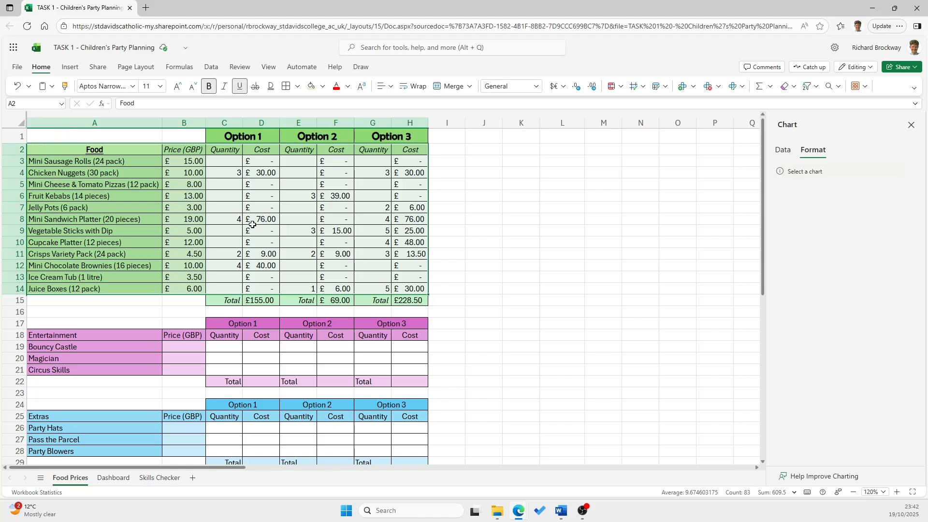
Convert the selected food range A2:H14 into a table that has headers
click(75, 71)
click(83, 86)
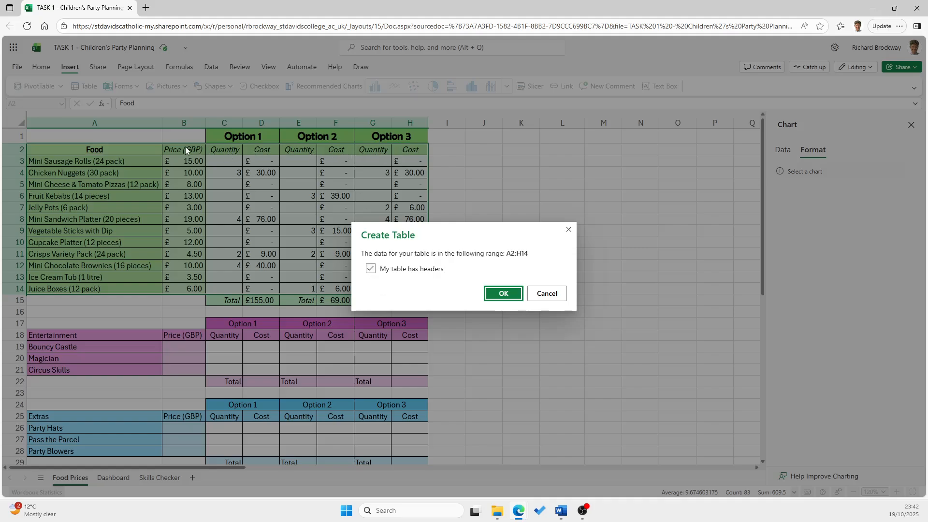
click(497, 293)
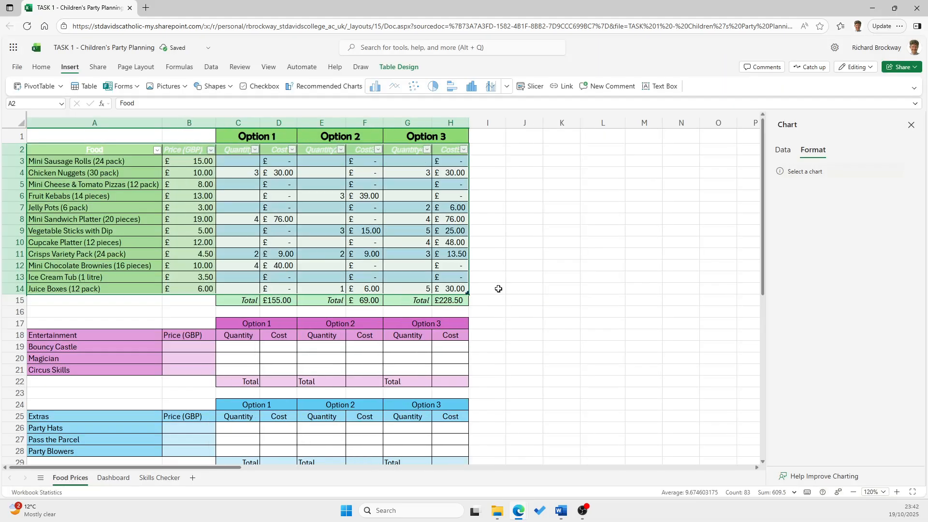
click(542, 346)
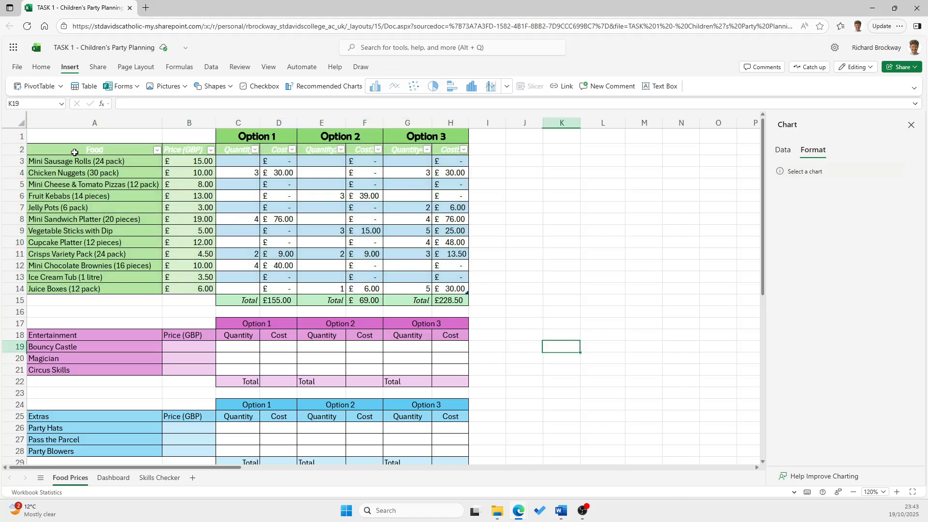
Set the font colour of the food table's header row A2:H2 to Automatic
click(137, 150)
drag(136, 149, 457, 152)
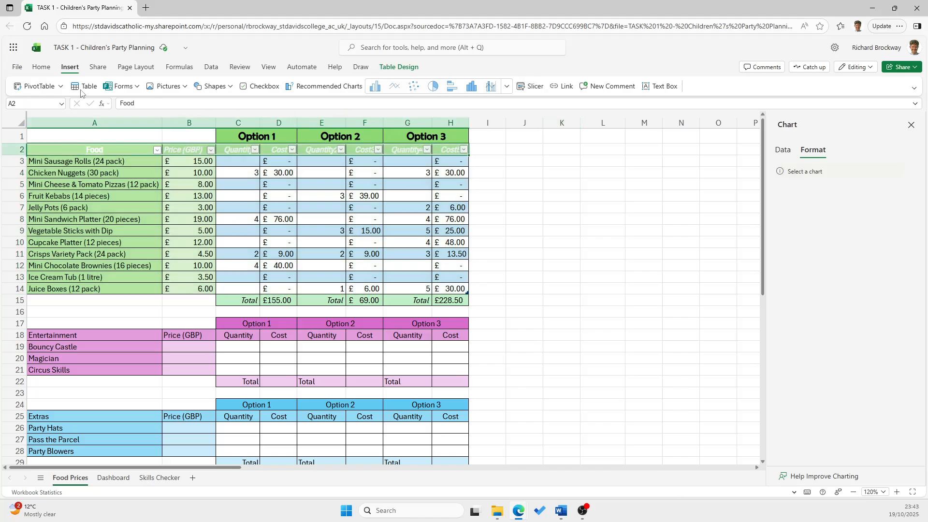
click(40, 67)
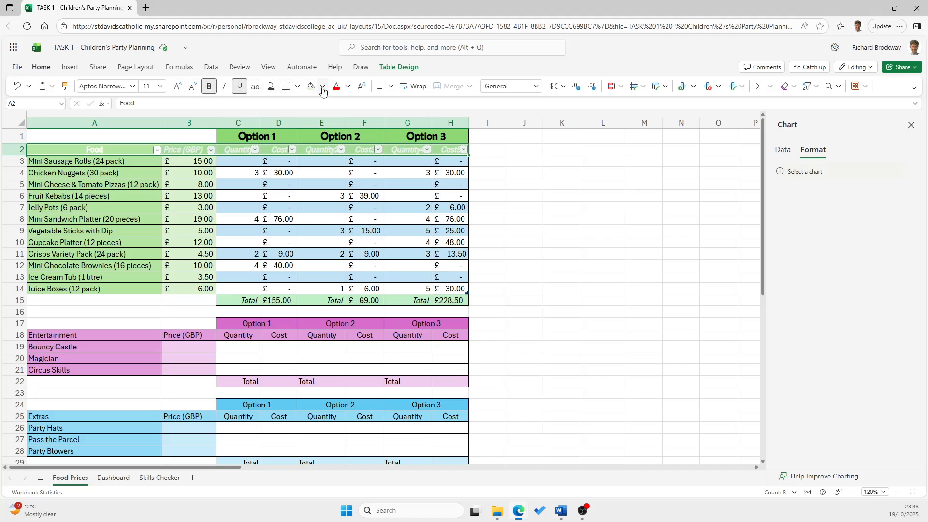
click(347, 87)
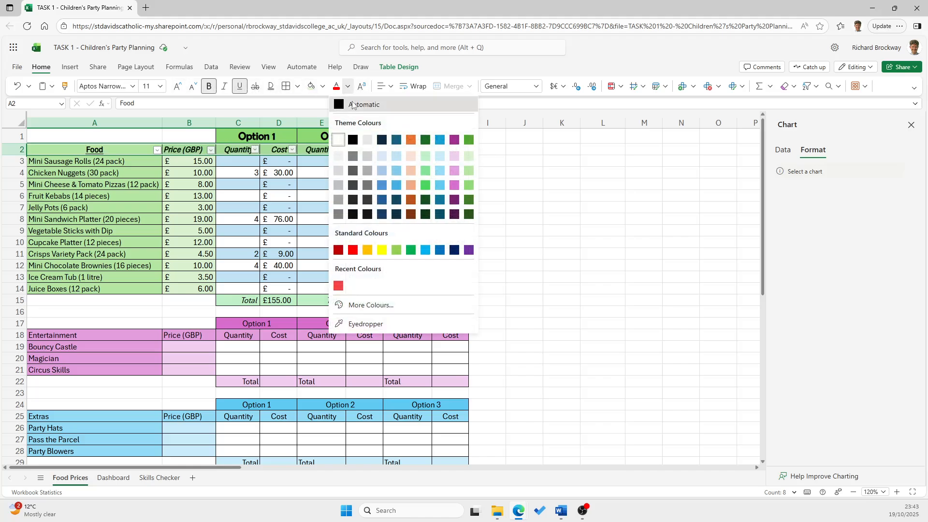
click(341, 101)
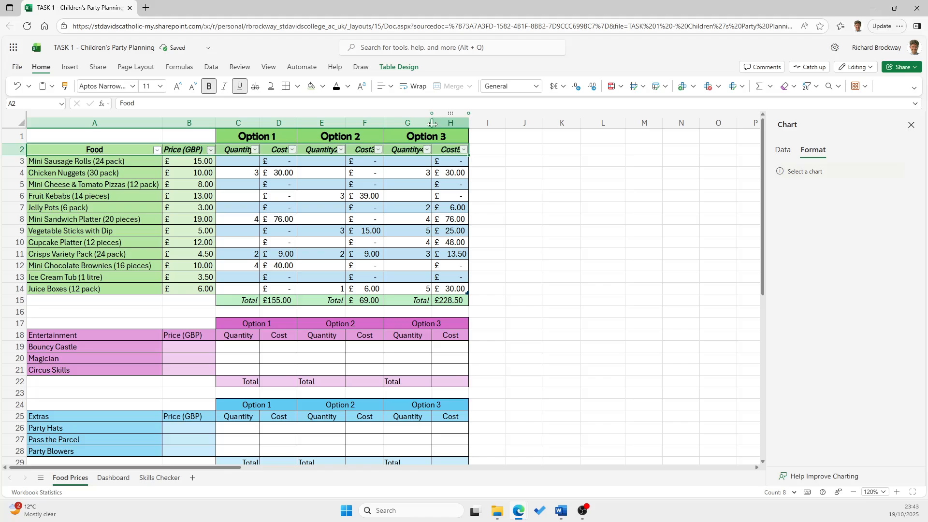
click(501, 184)
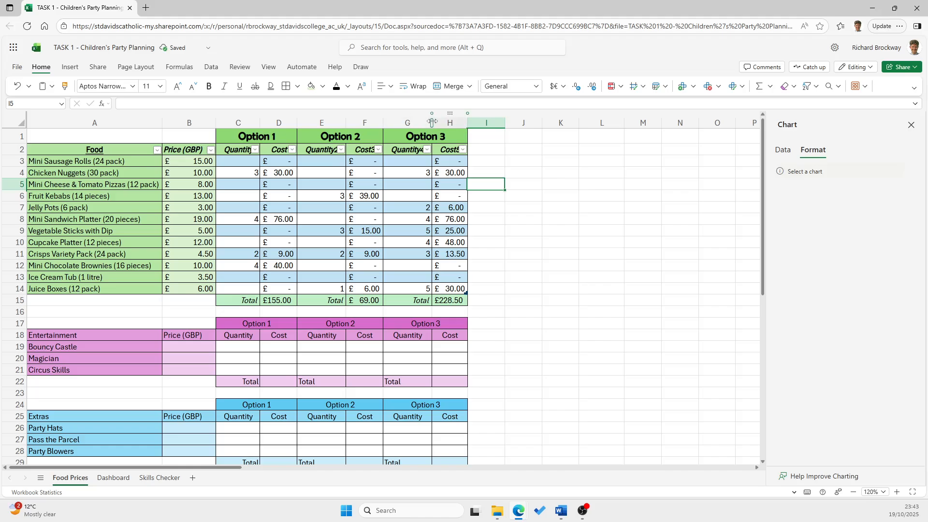
Widen columns C, E, F, G and H so the food table's header names fit beside their filter arrows
drag(433, 123, 436, 122)
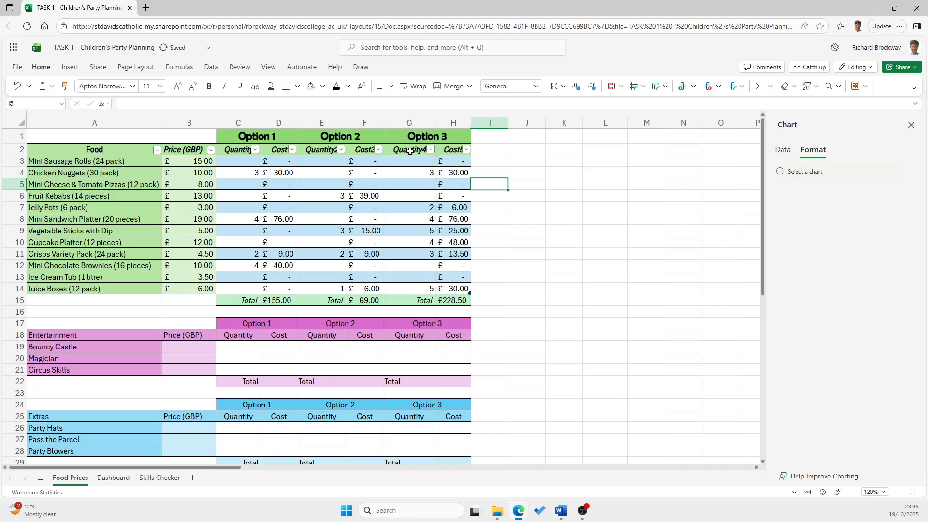
drag(257, 122, 265, 123)
drag(350, 122, 398, 122)
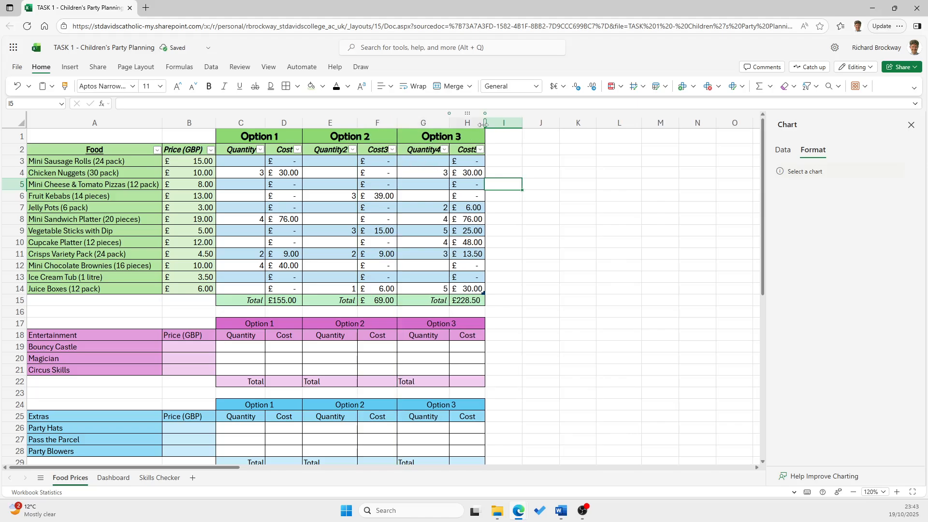
drag(485, 123, 490, 122)
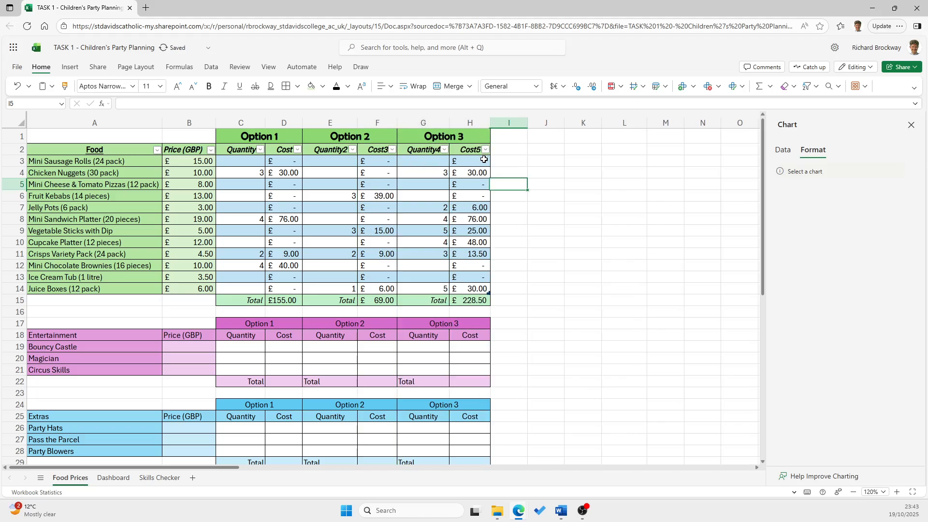
Check the food table's Quantity and Cost headers and rename the Option 2 cost header in F2 to Cost2
click(289, 151)
click(471, 151)
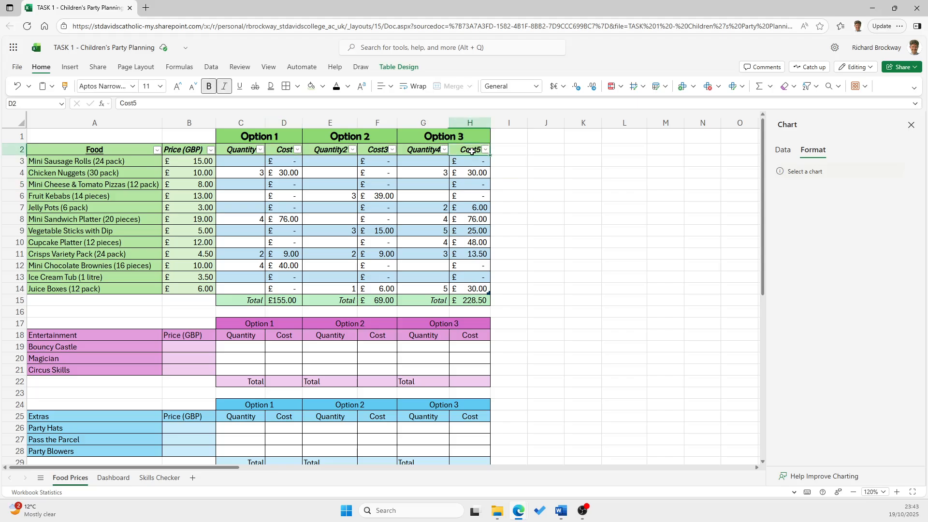
click(282, 152)
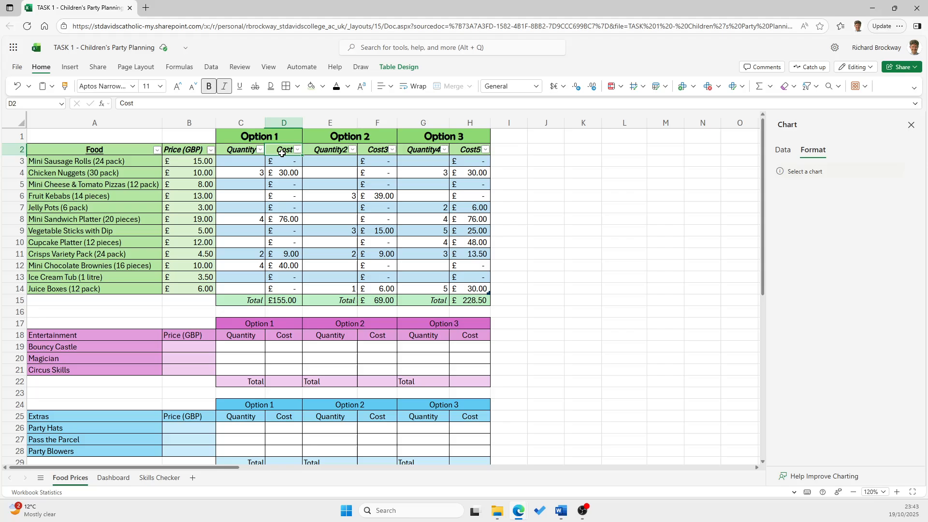
click(333, 150)
click(379, 150)
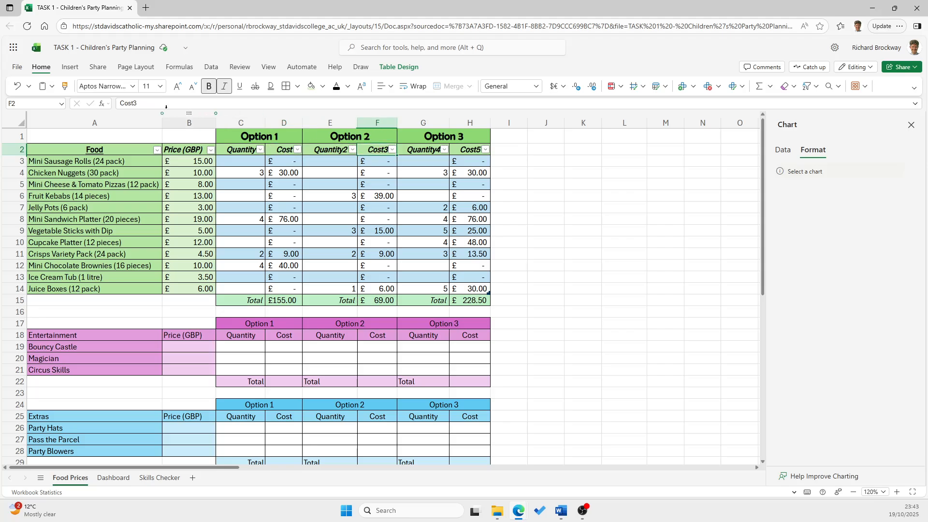
click(140, 104)
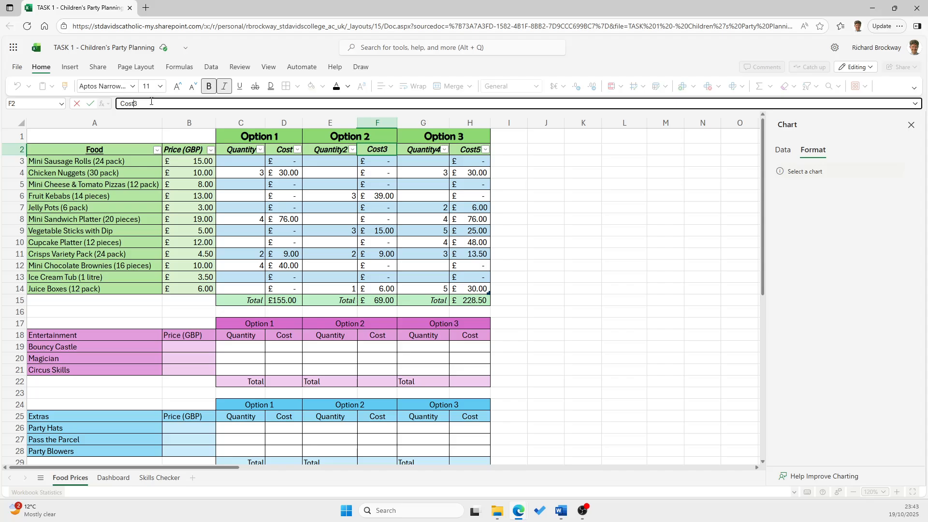
click(604, 216)
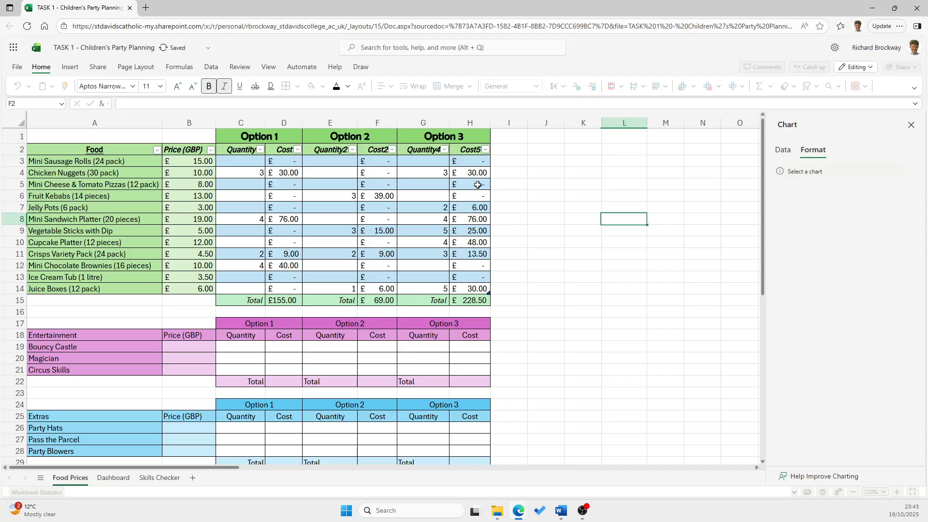
Rename the Option 3 headers to Quantity3 in G2 and Cost3 in H2
click(415, 149)
click(146, 105)
key(BackSpace)
text(3)
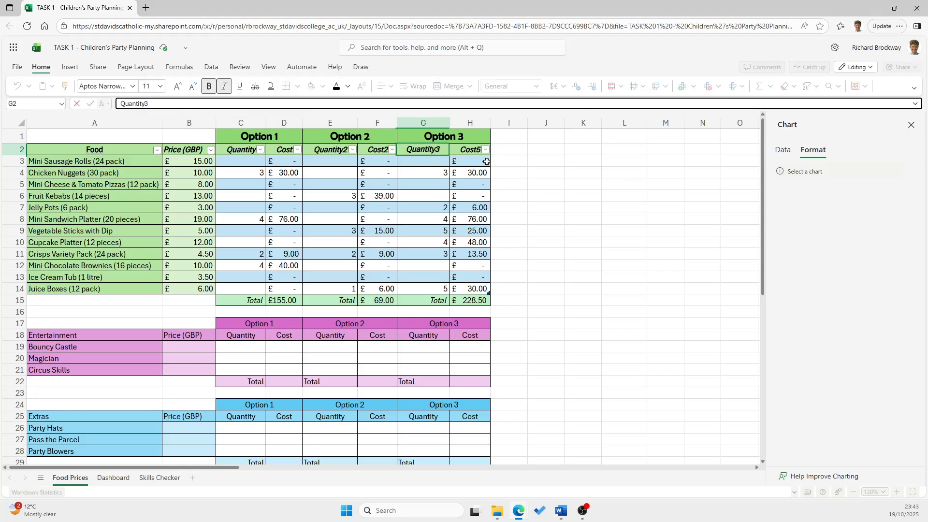
key(Tab)
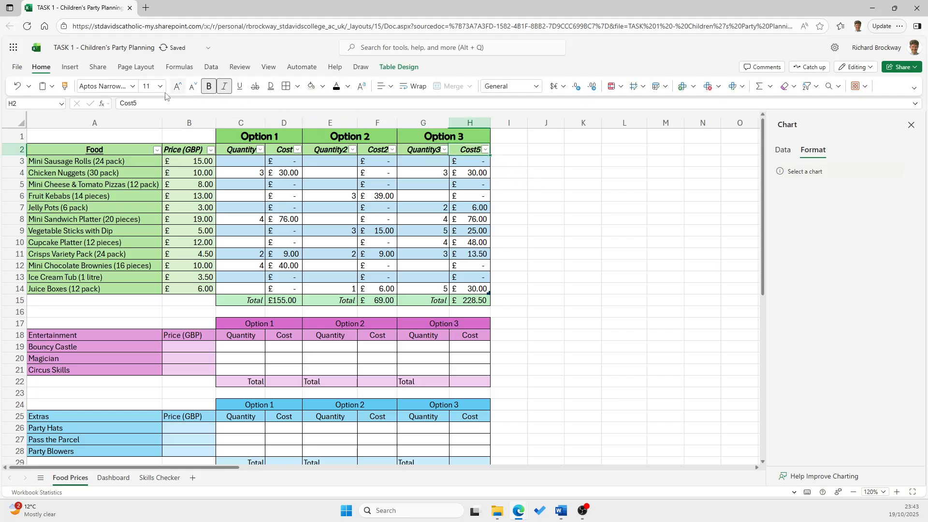
click(154, 105)
text(3)
click(532, 206)
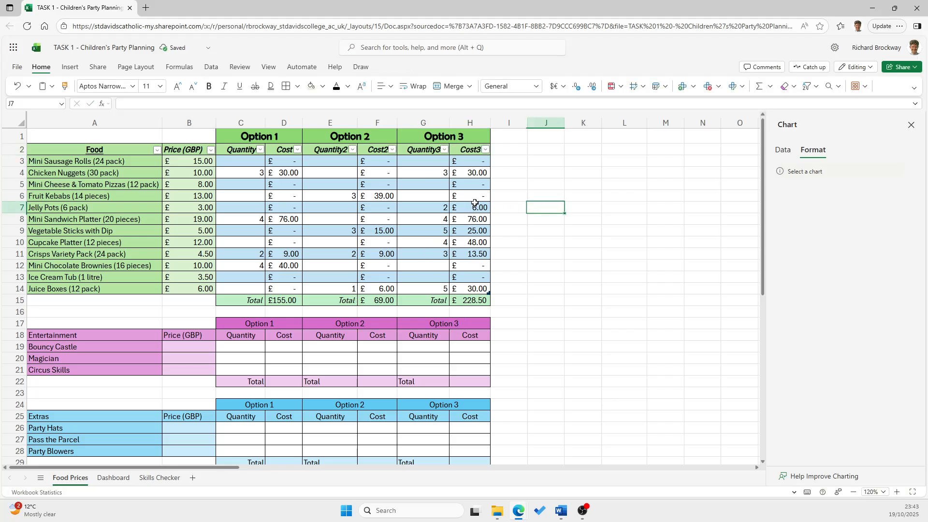
Sort the food table by Cost3 from largest to smallest, and re-sort it by Quantity3 from smallest to largest
click(485, 150)
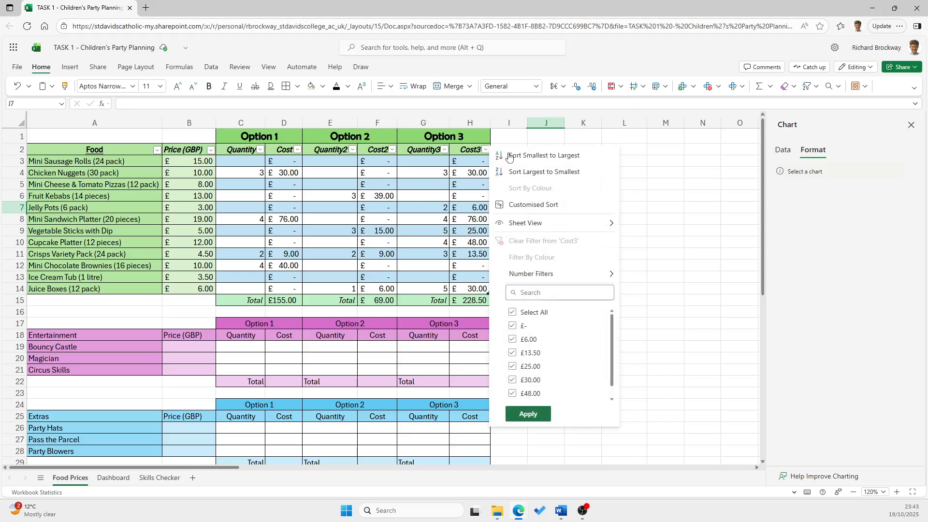
click(533, 173)
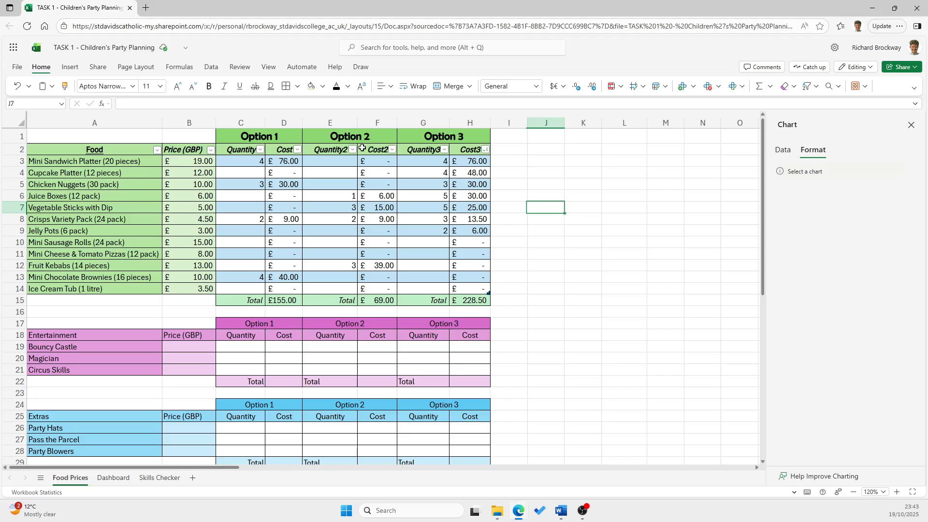
click(444, 151)
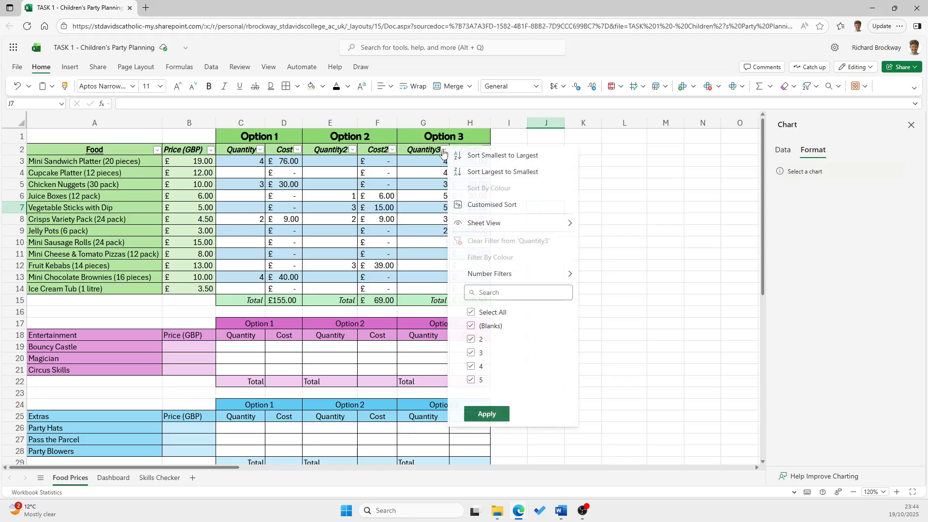
click(503, 155)
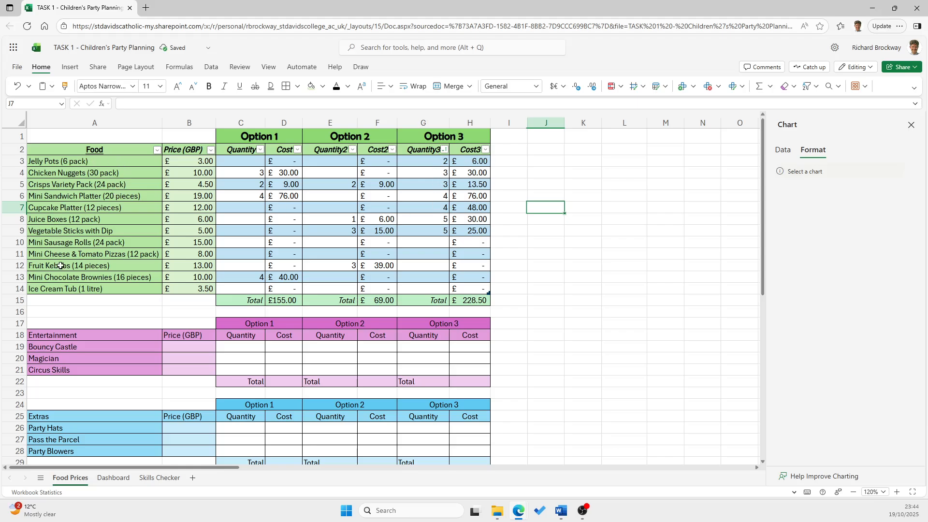
Filter the Cost3 column to show only the £- entries, and clear the filter again
click(485, 150)
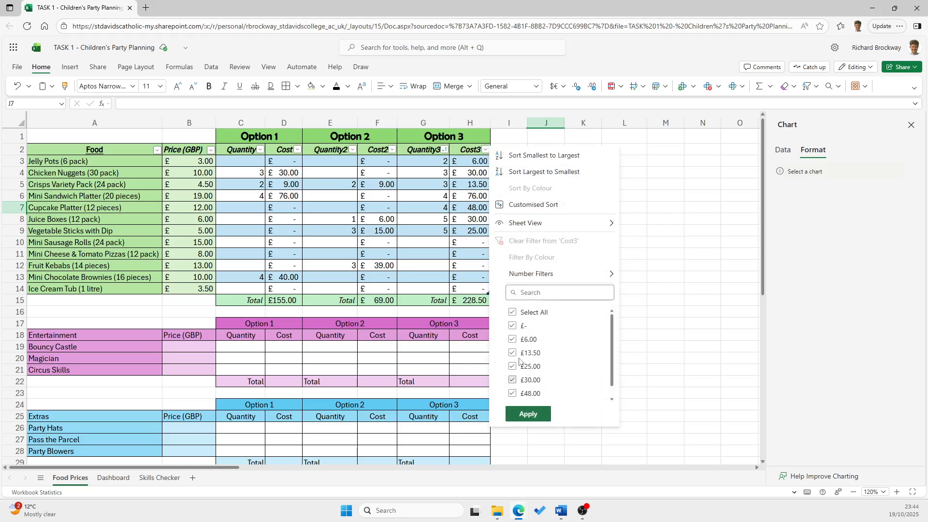
click(512, 312)
click(512, 313)
click(512, 326)
click(528, 414)
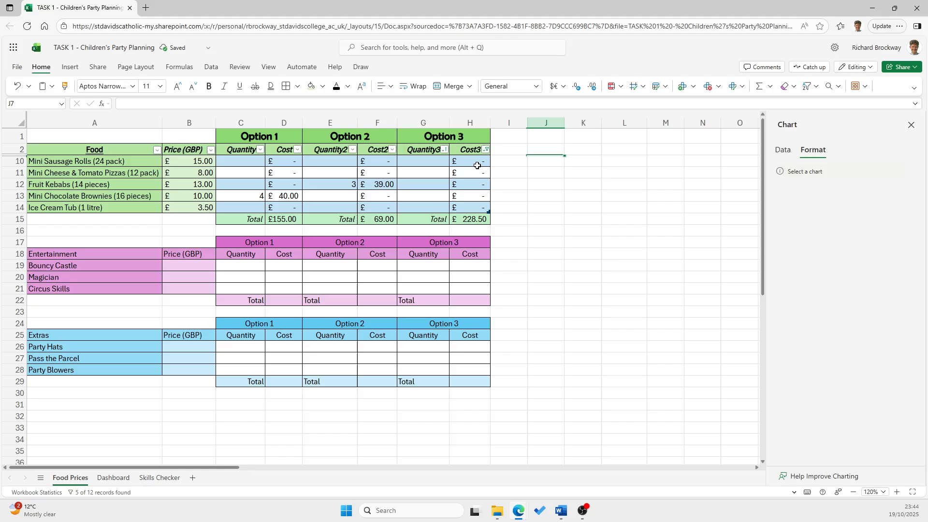
click(486, 151)
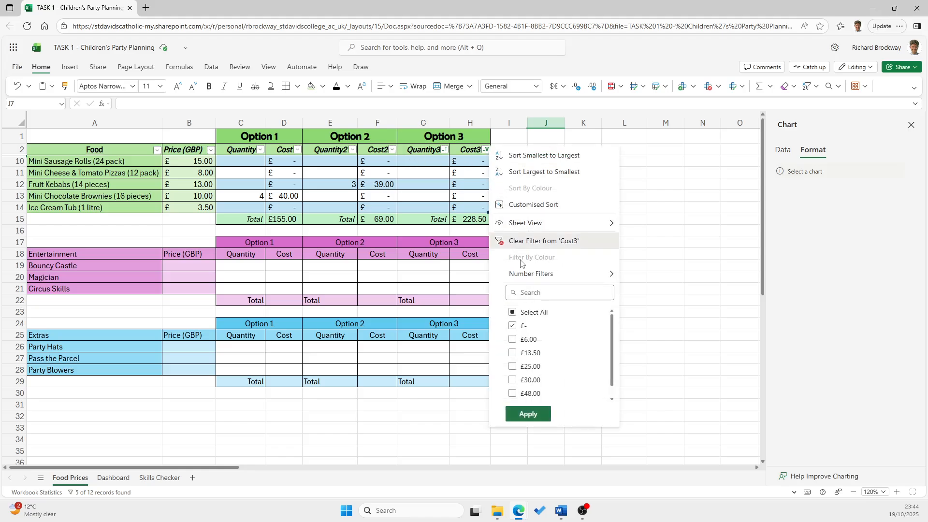
click(527, 241)
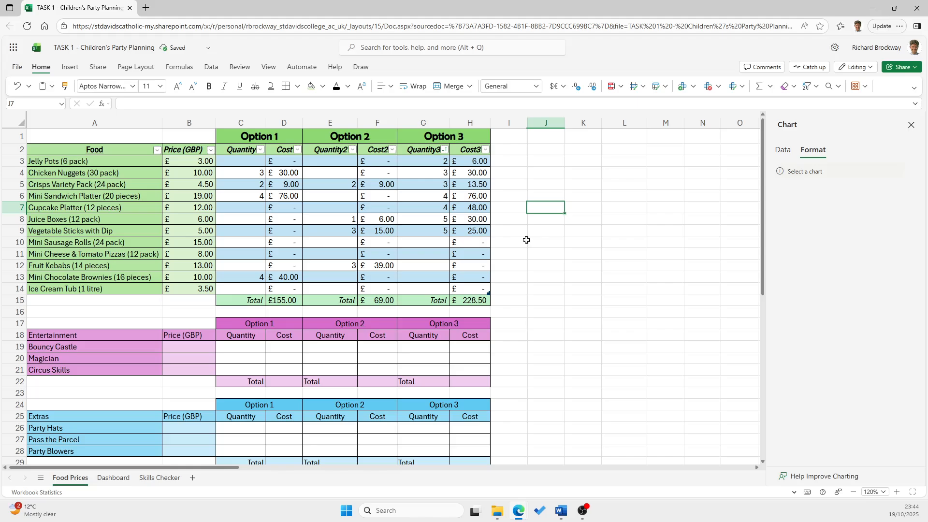
Review the Food, Entertainment and Extras sections by selecting each range, and open the Dashboard sheet
drag(42, 132, 453, 300)
click(559, 311)
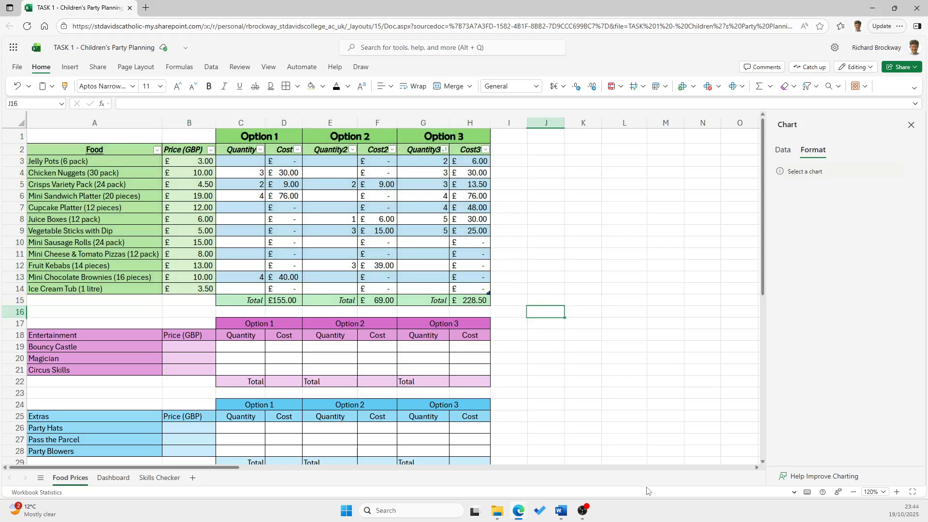
drag(35, 338, 473, 373)
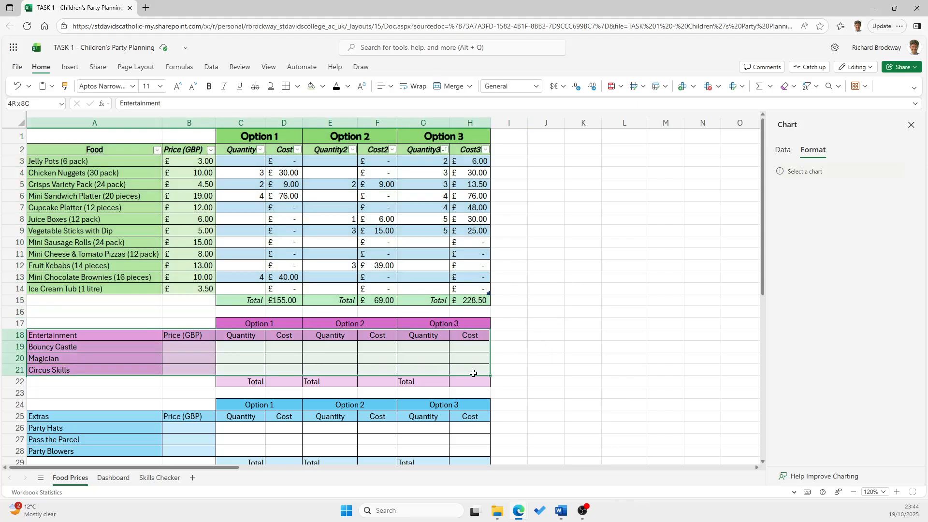
drag(119, 415, 472, 452)
click(561, 300)
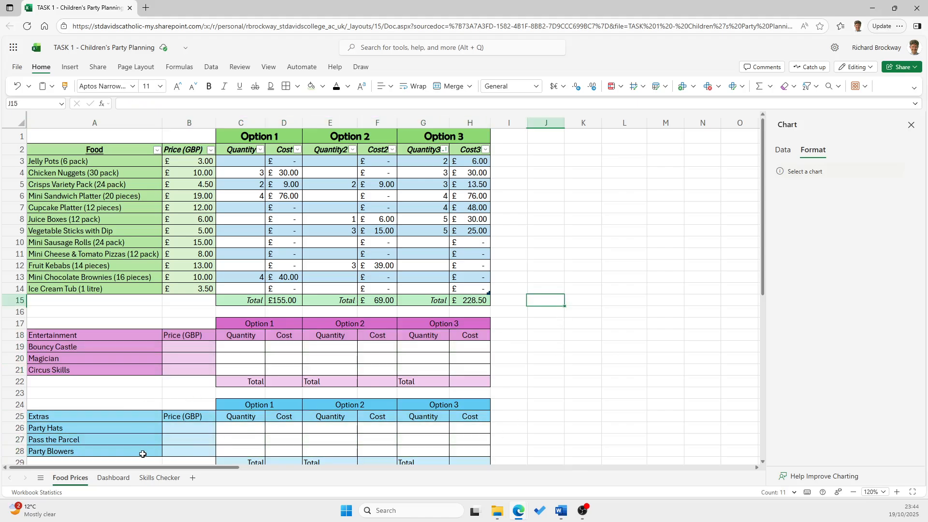
click(116, 478)
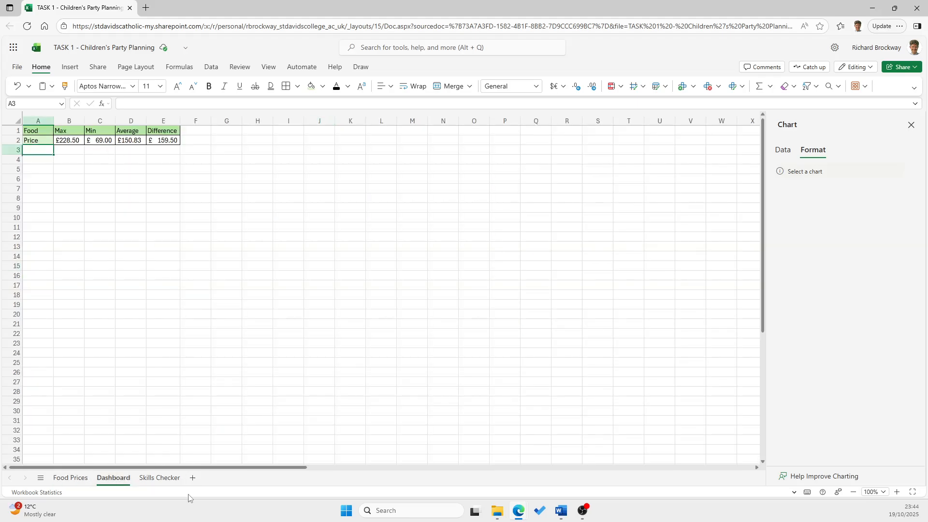